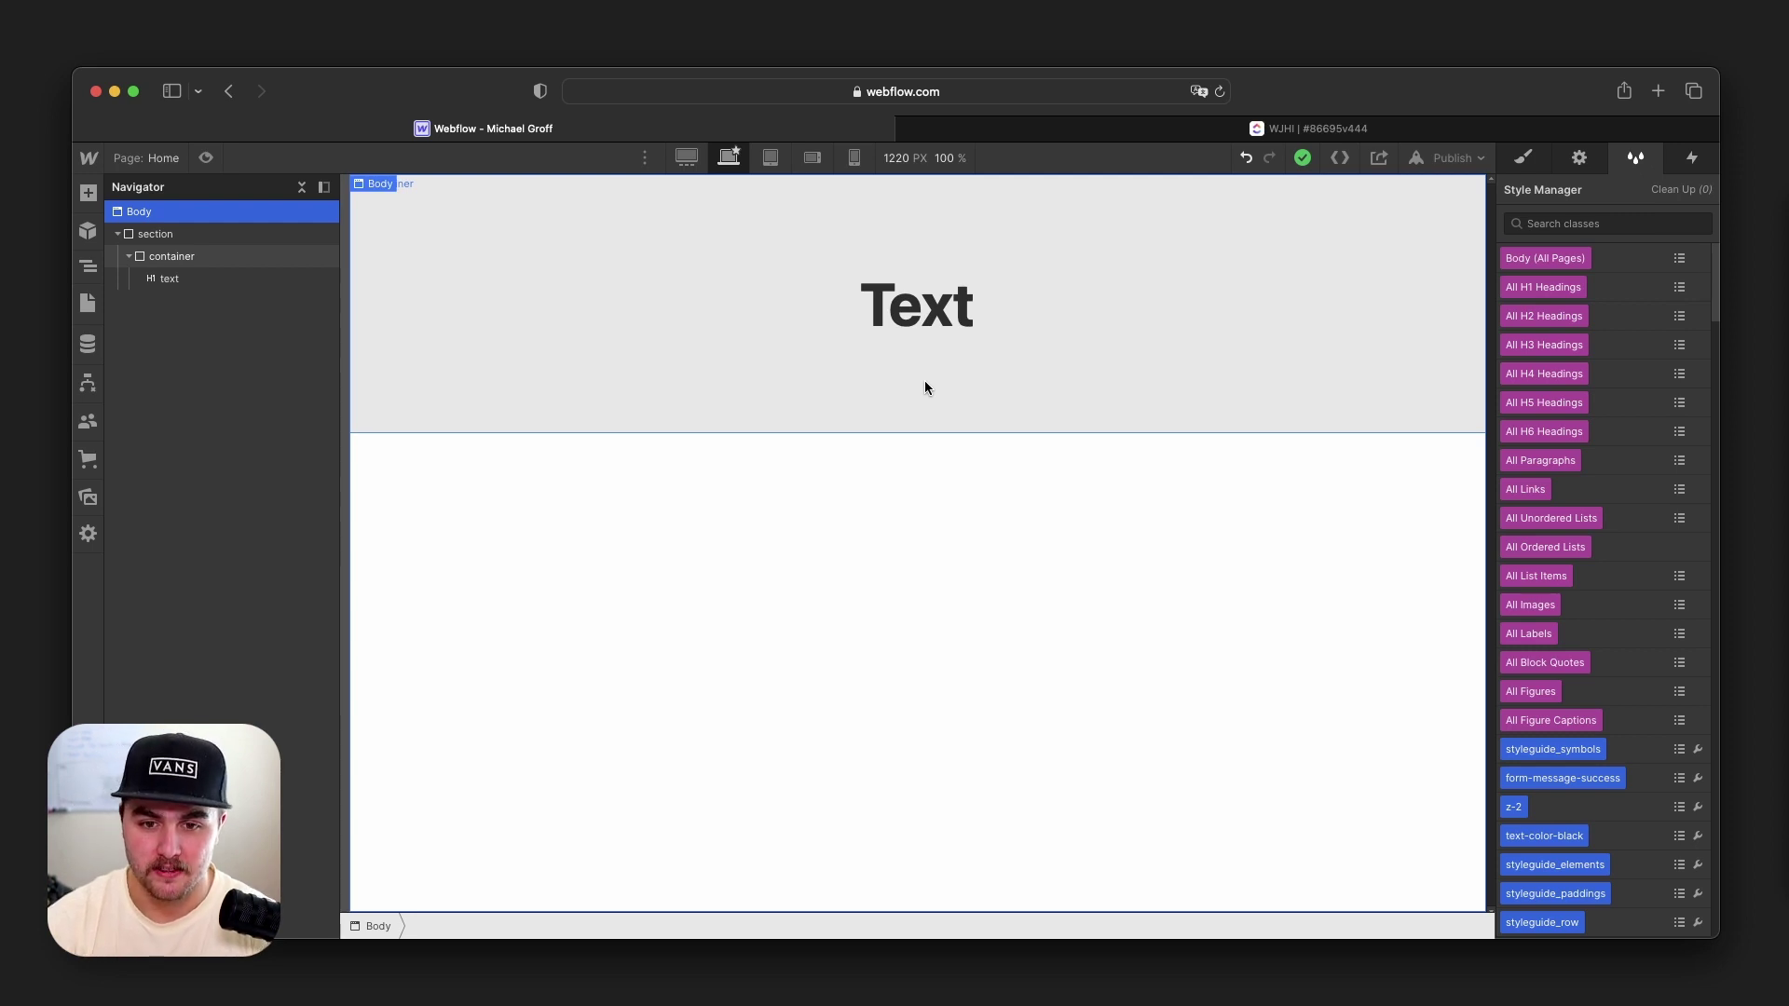
Select the Text heading to view its text class styles: system-ui, 700 Bold, 4 REM.
click(946, 332)
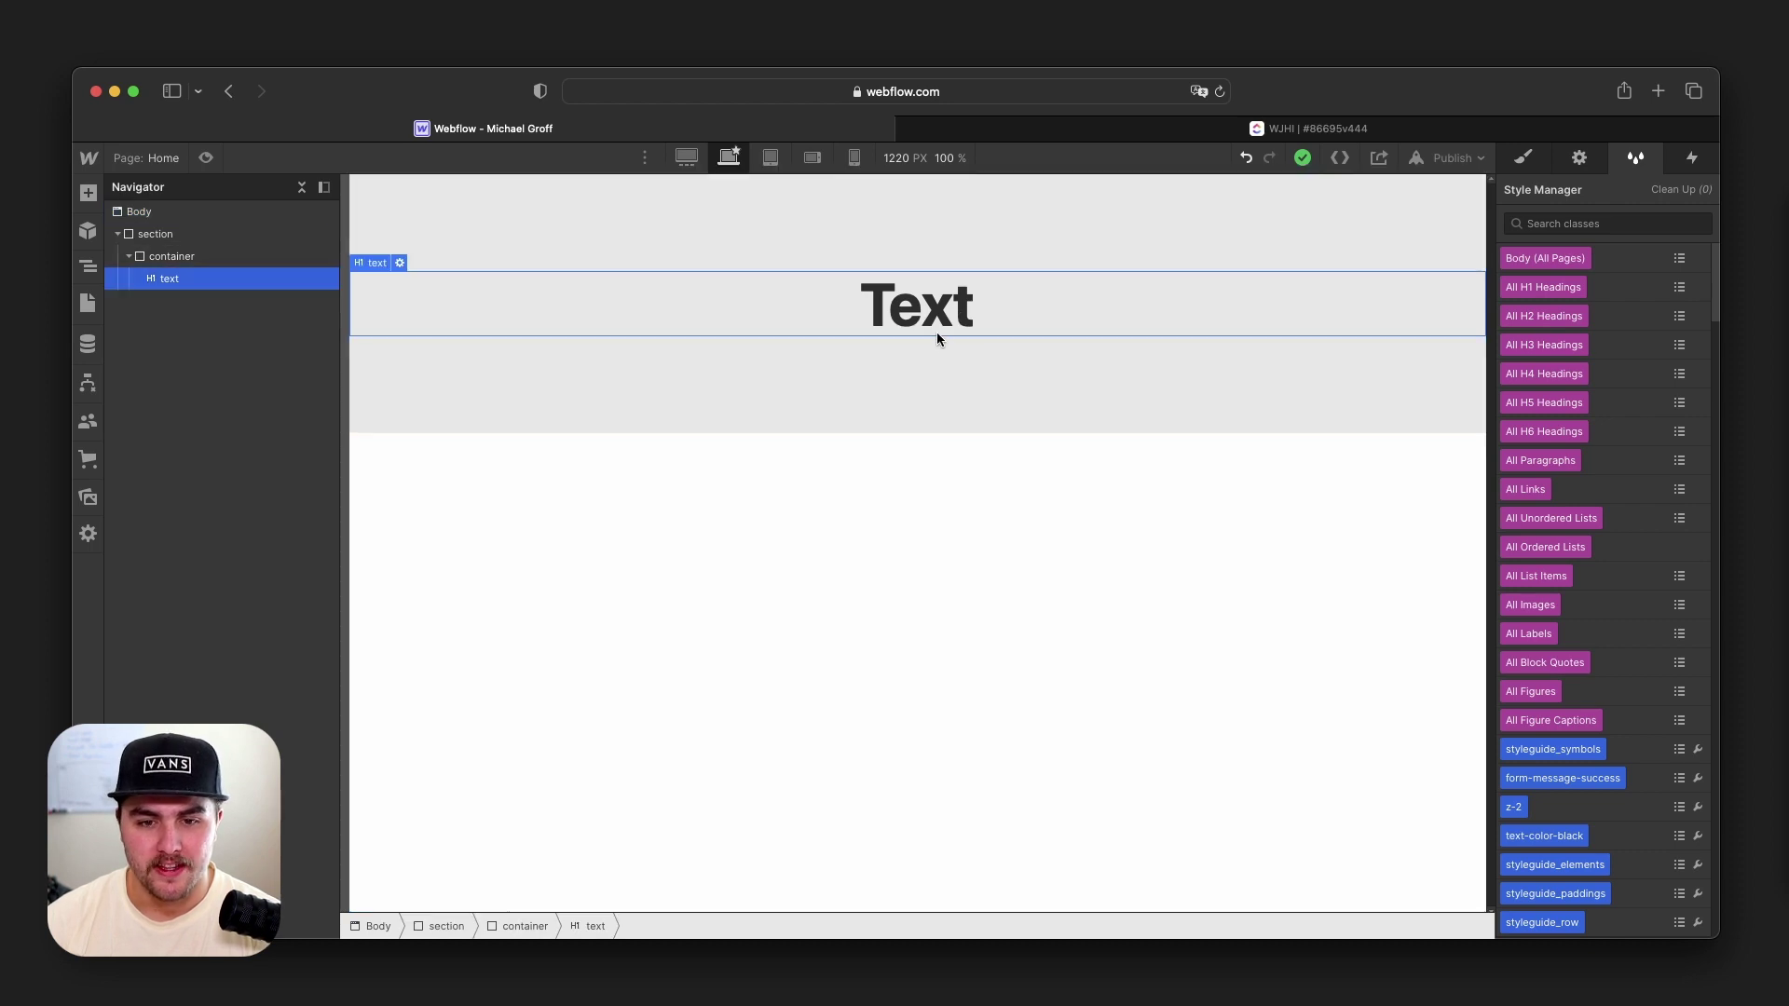
click(1526, 158)
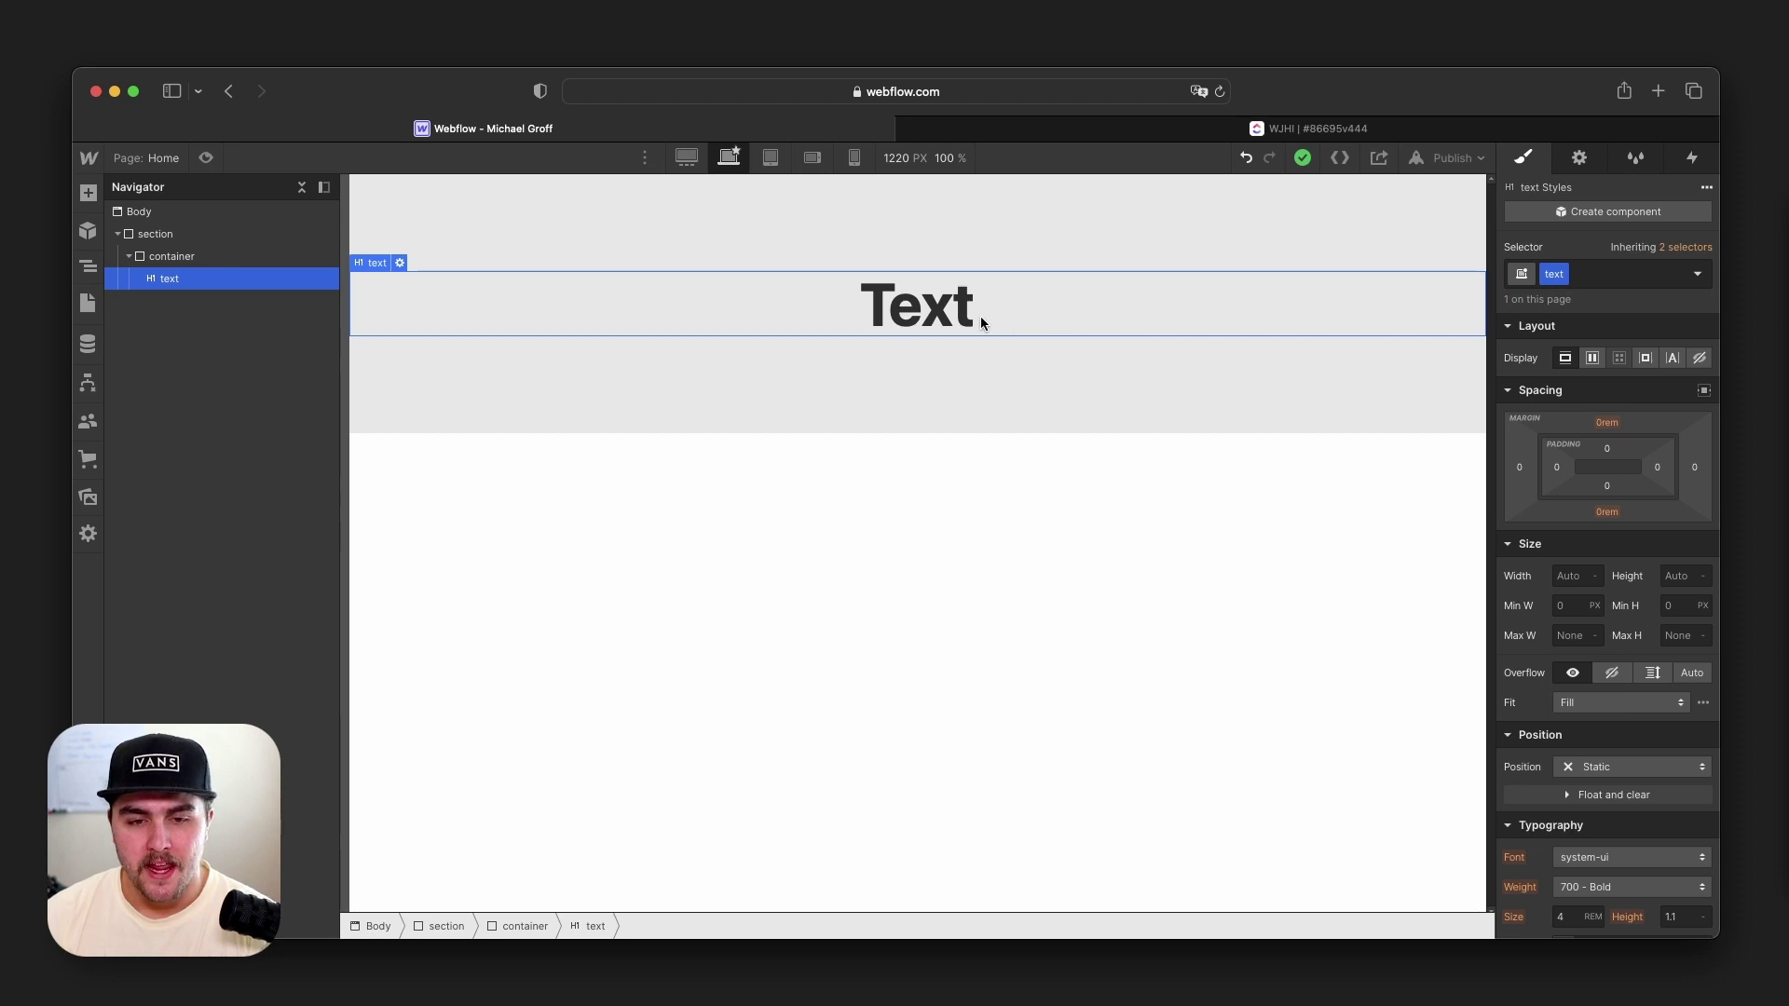
Add a second heading below Text and apply the existing 'text' class to it.
key(a)
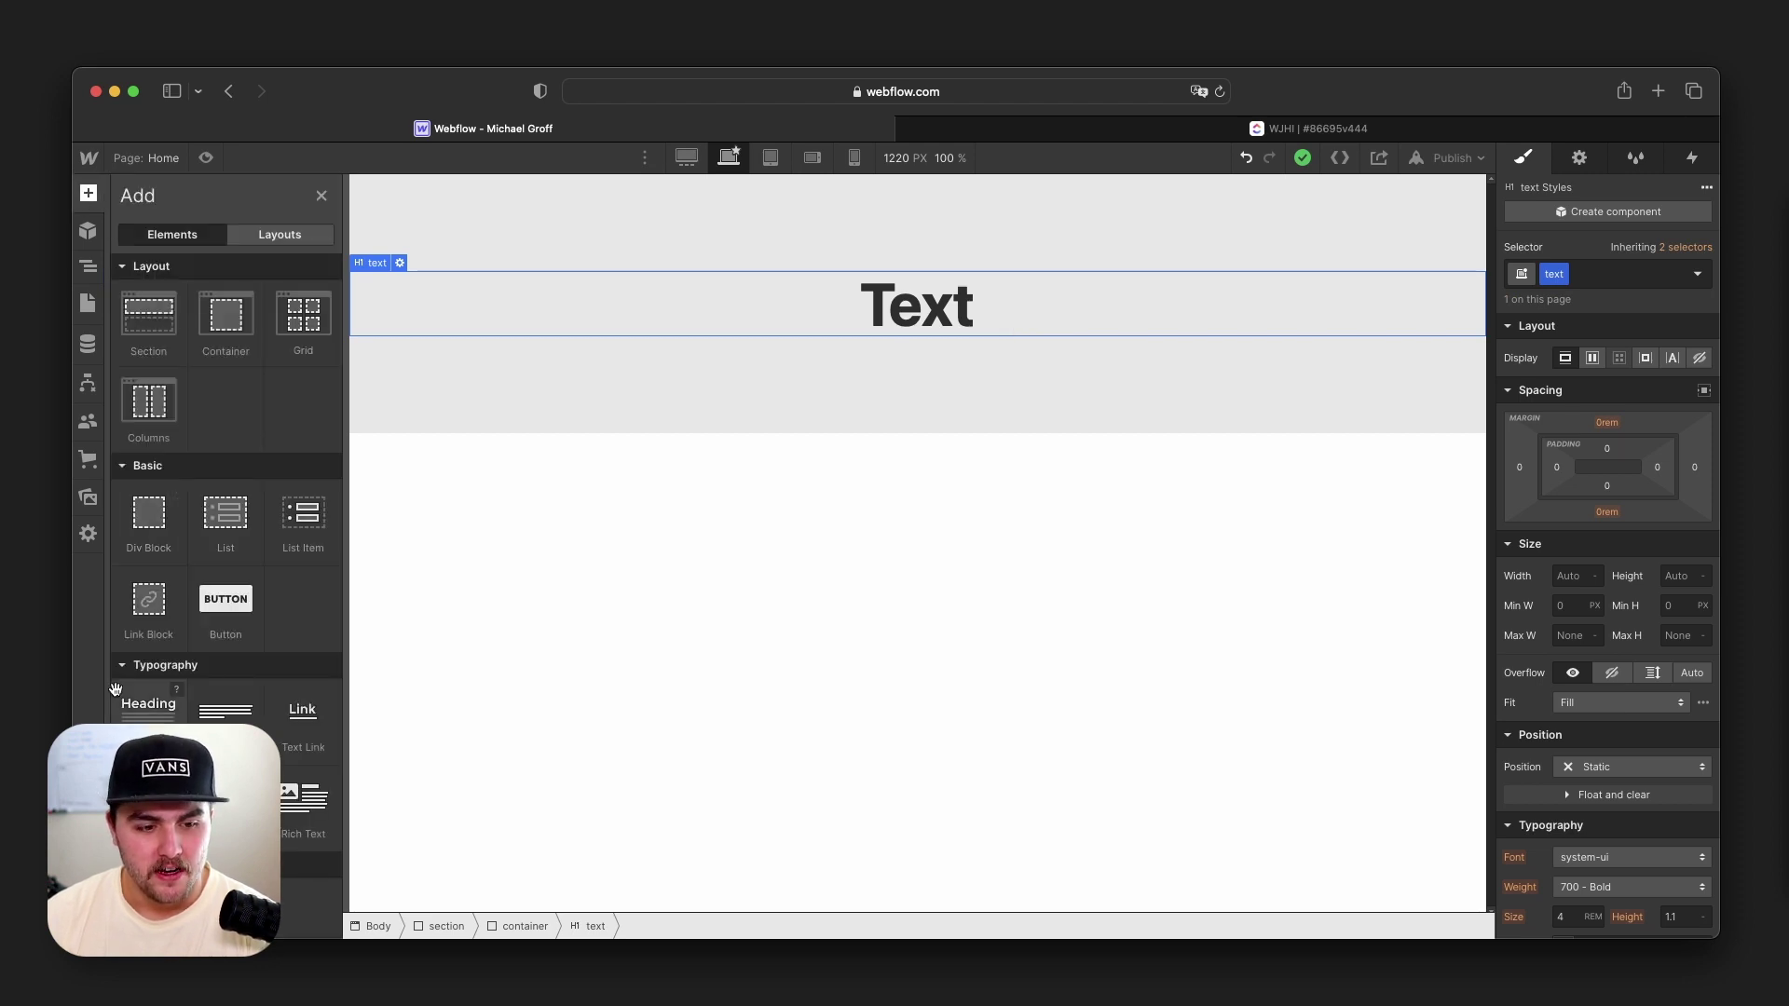
drag(148, 703, 838, 401)
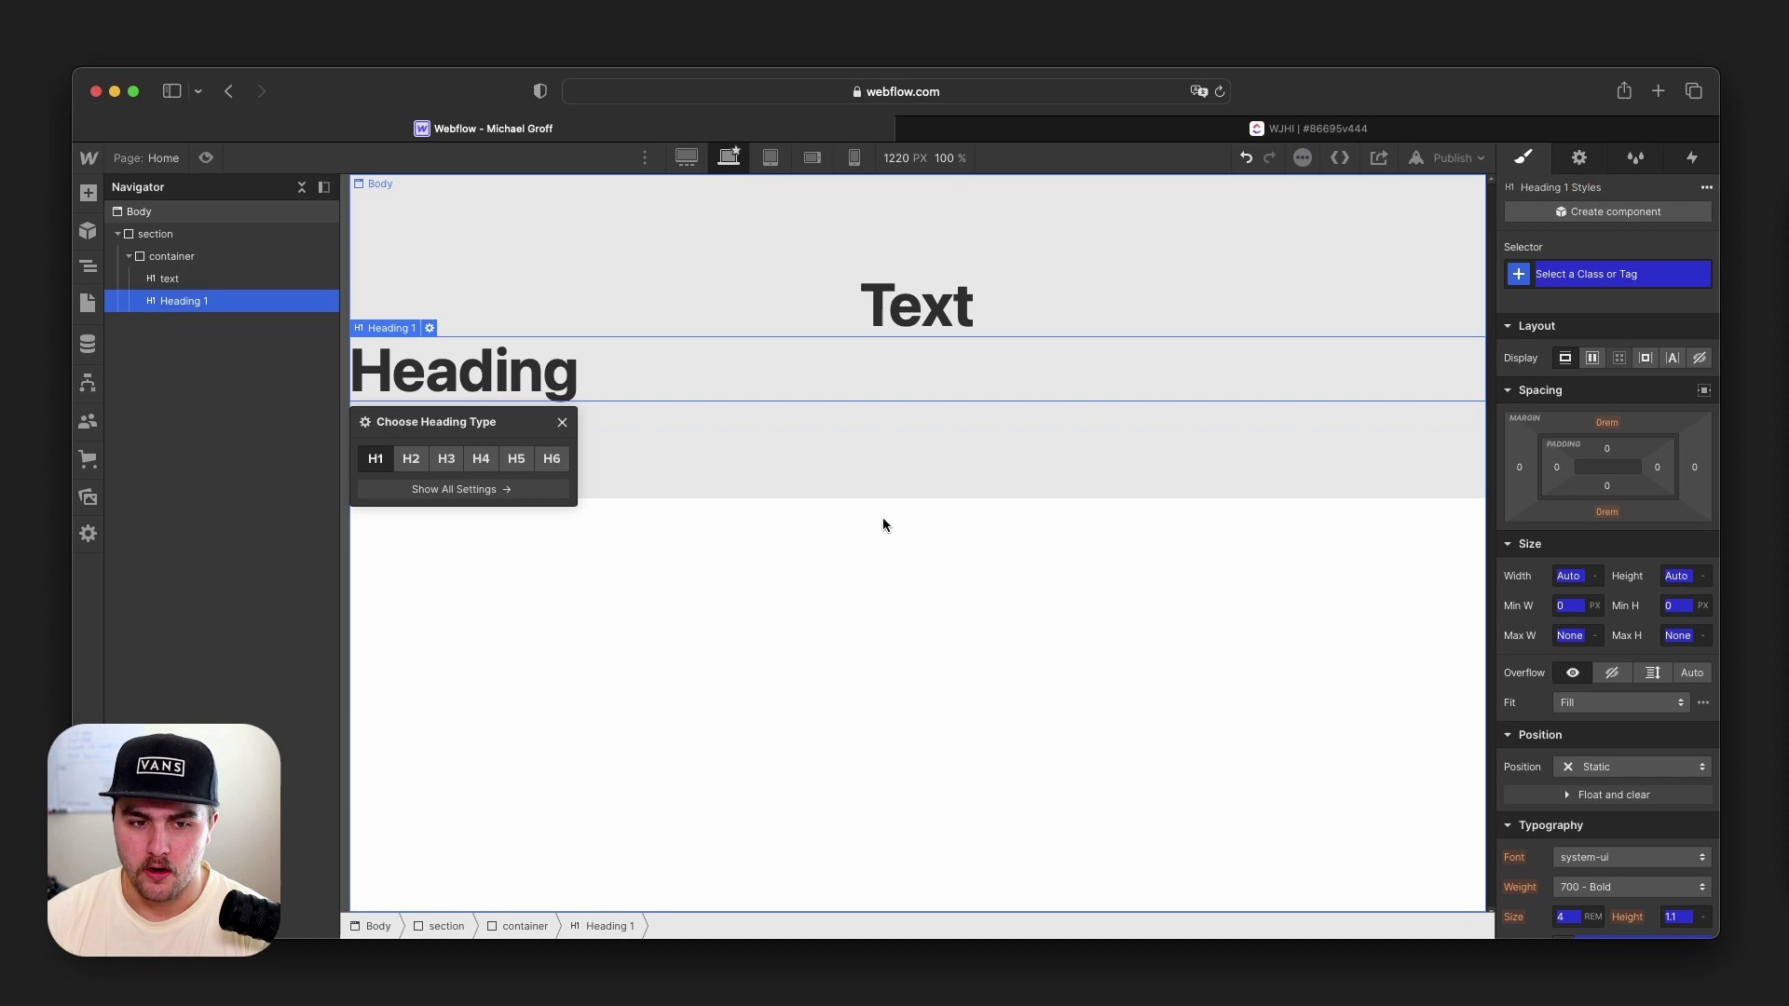
click(1591, 275)
text(text)
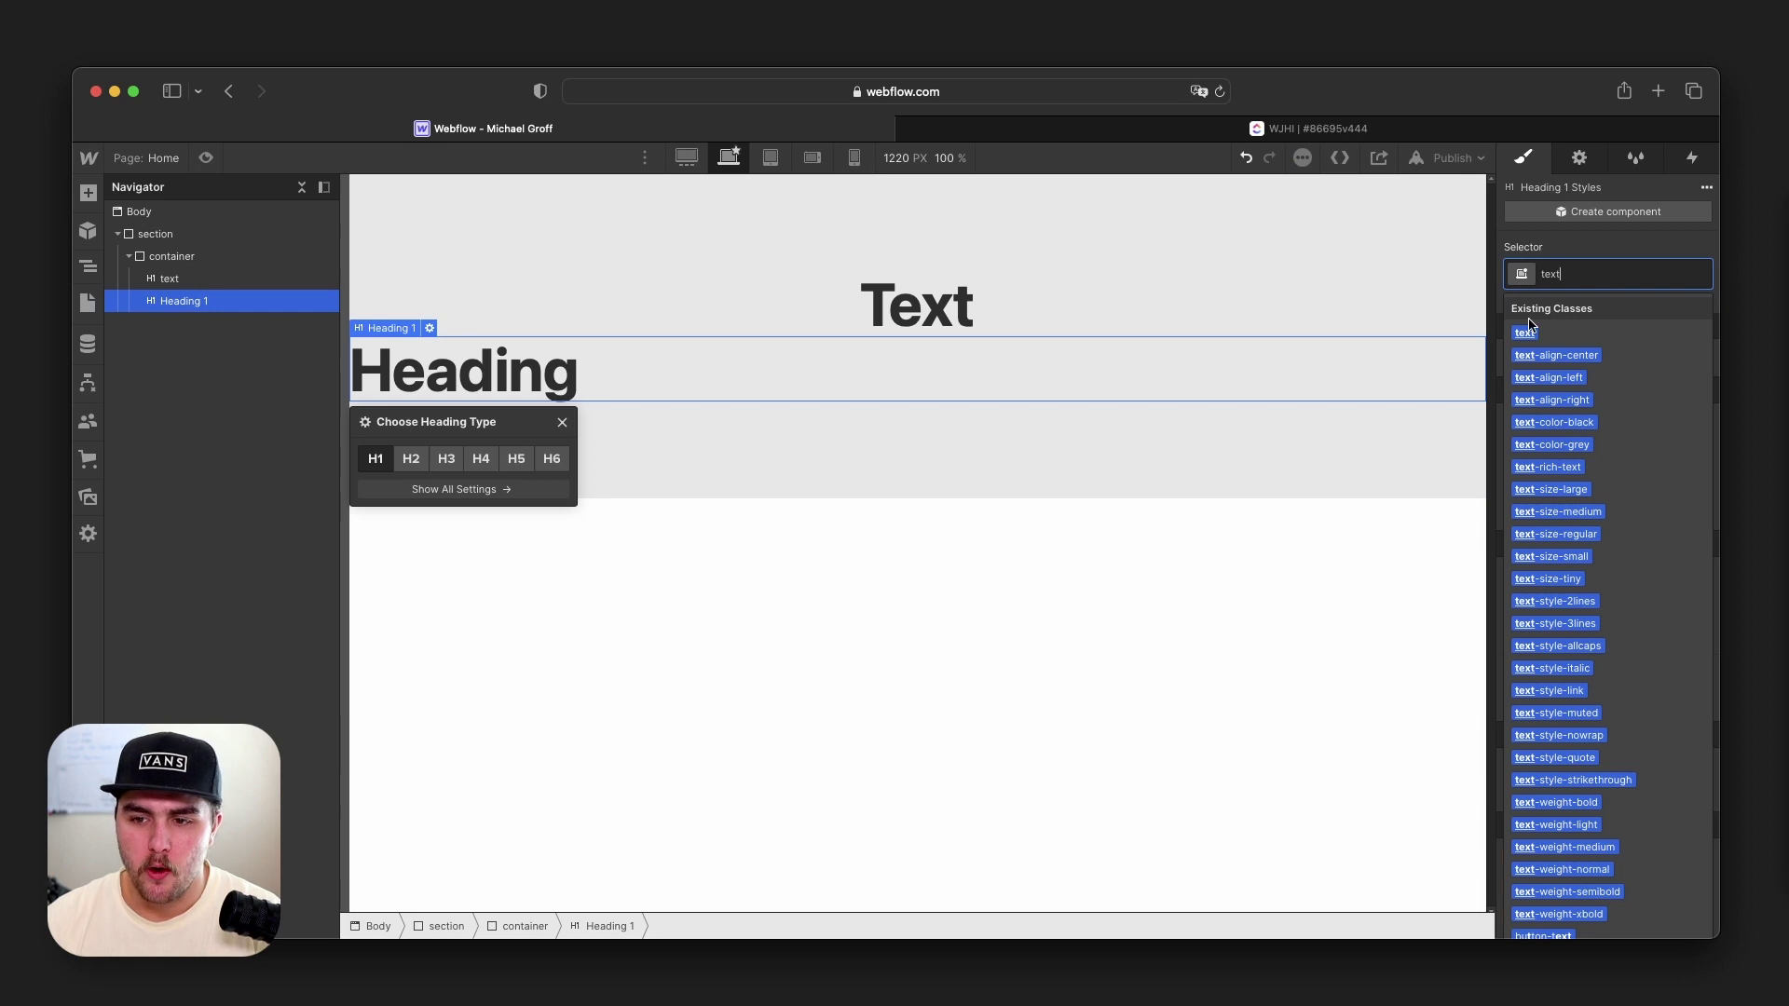
click(1590, 336)
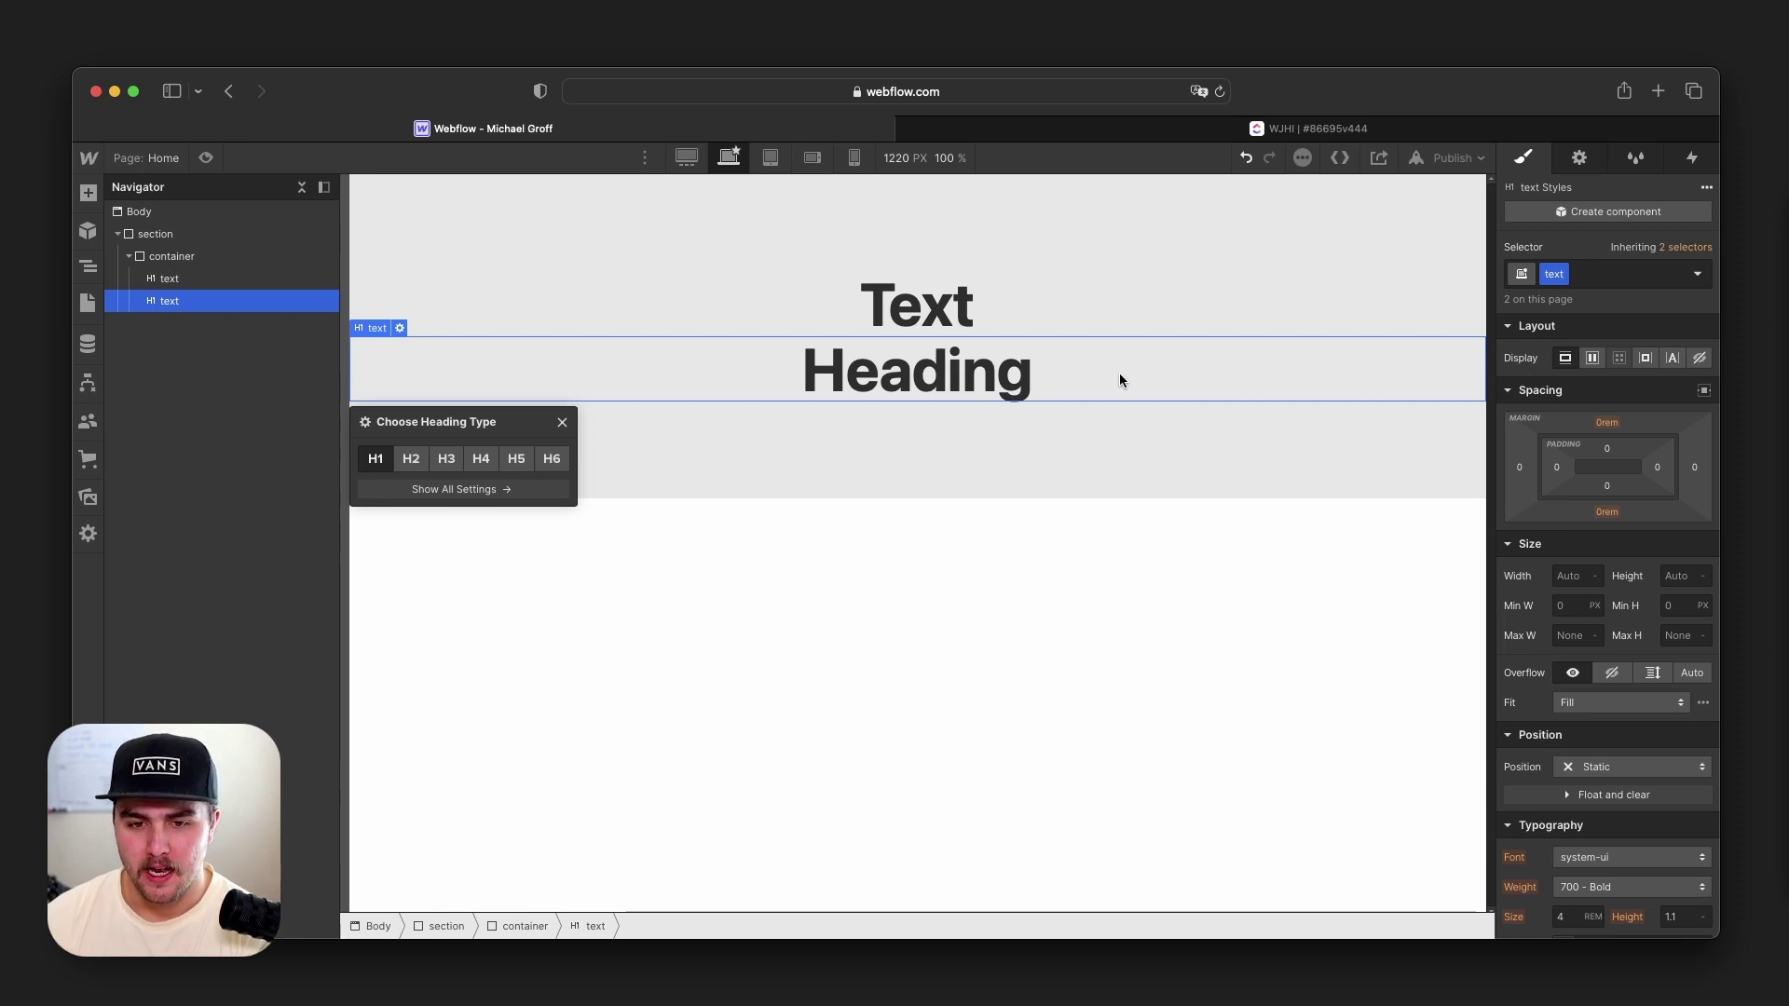
click(957, 305)
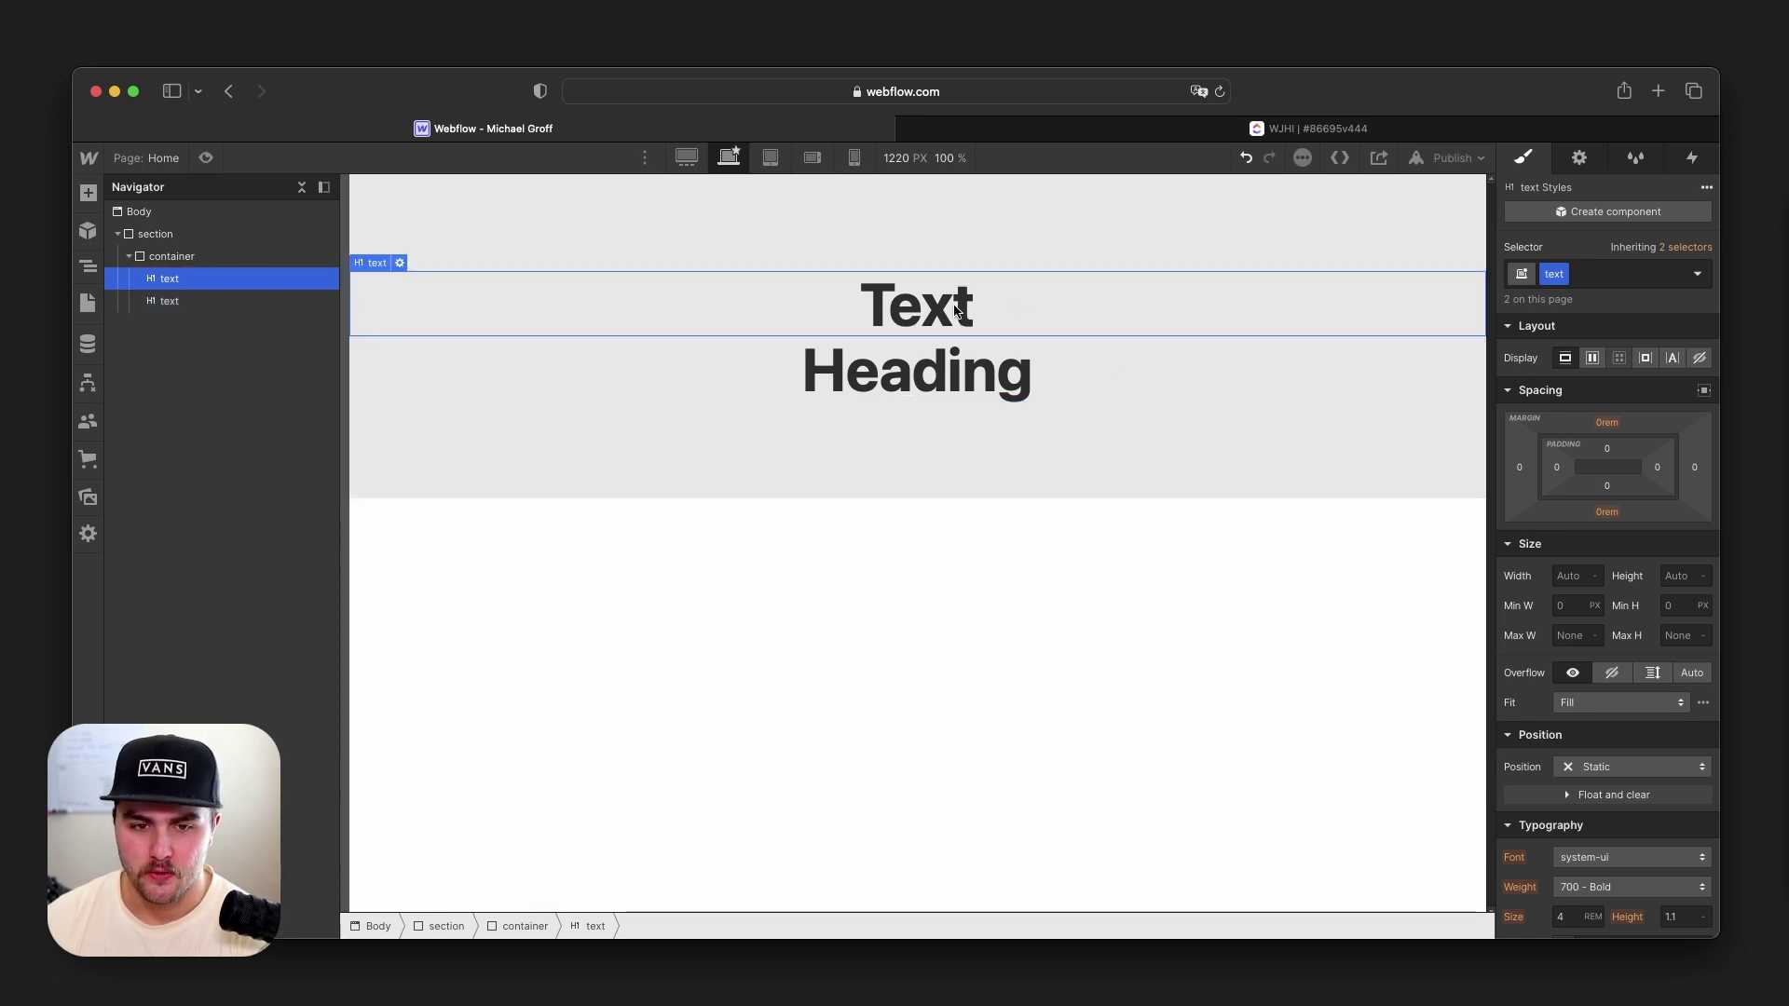
click(961, 361)
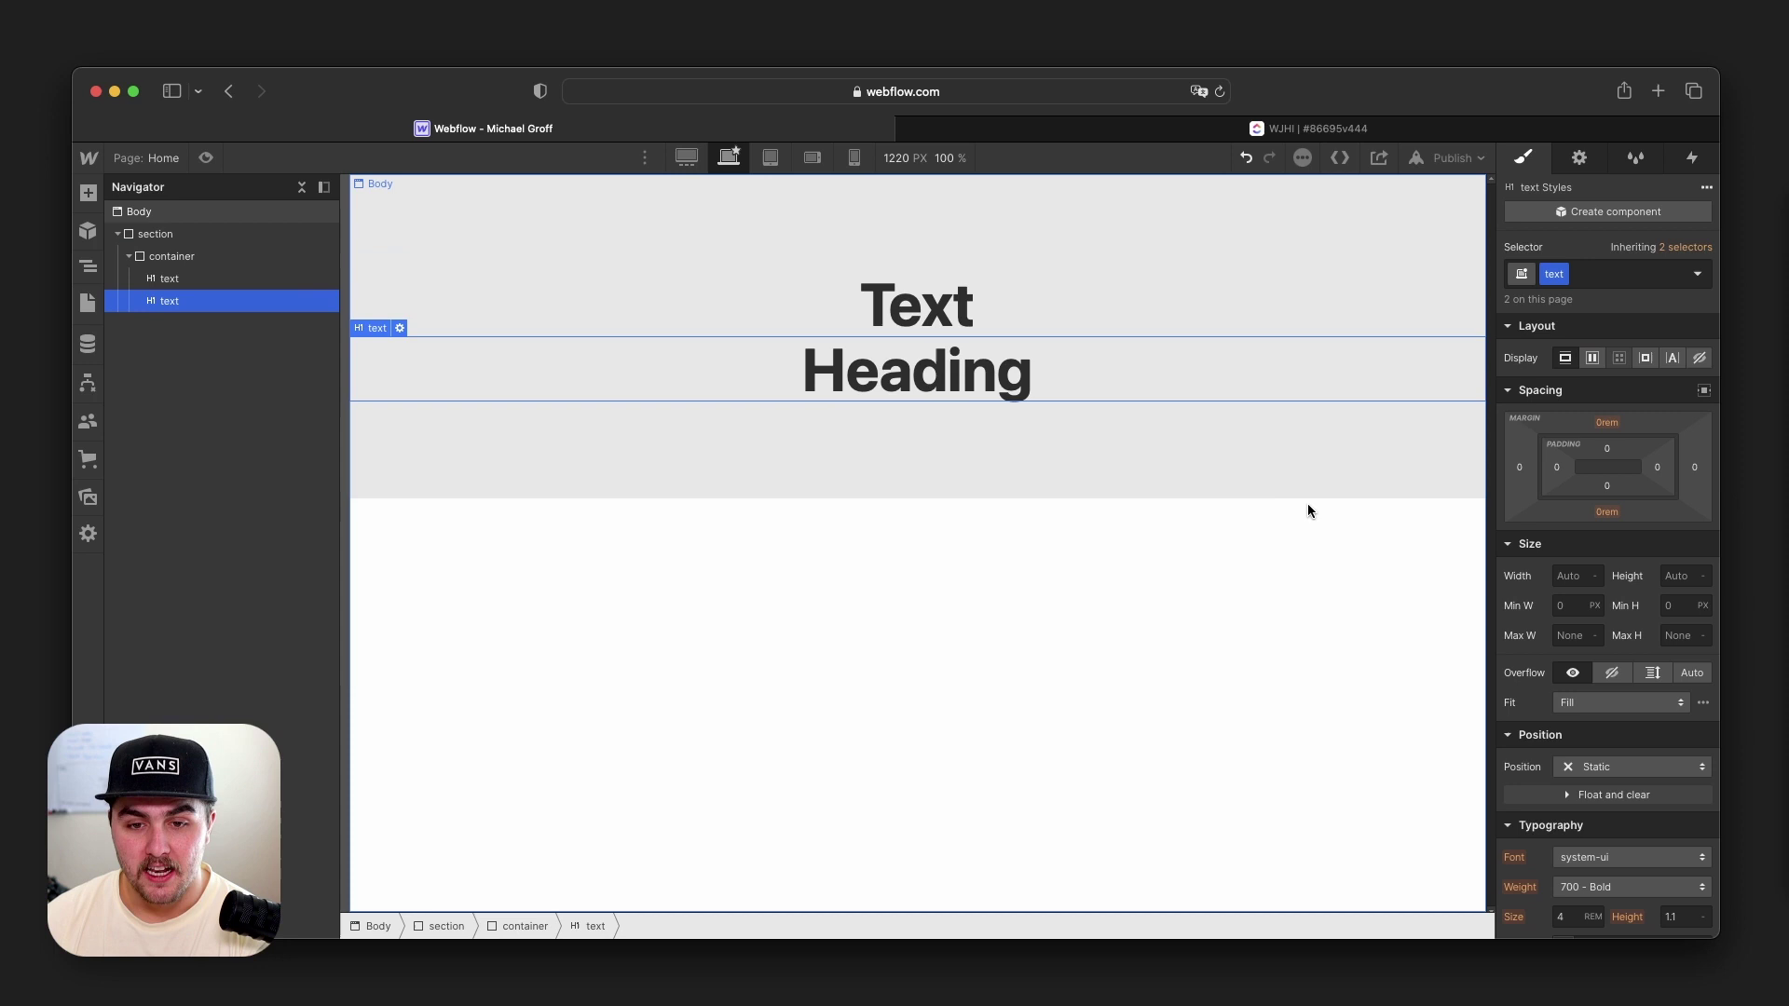
scroll(1594, 559, down, 2)
scroll(1594, 559, down, 5)
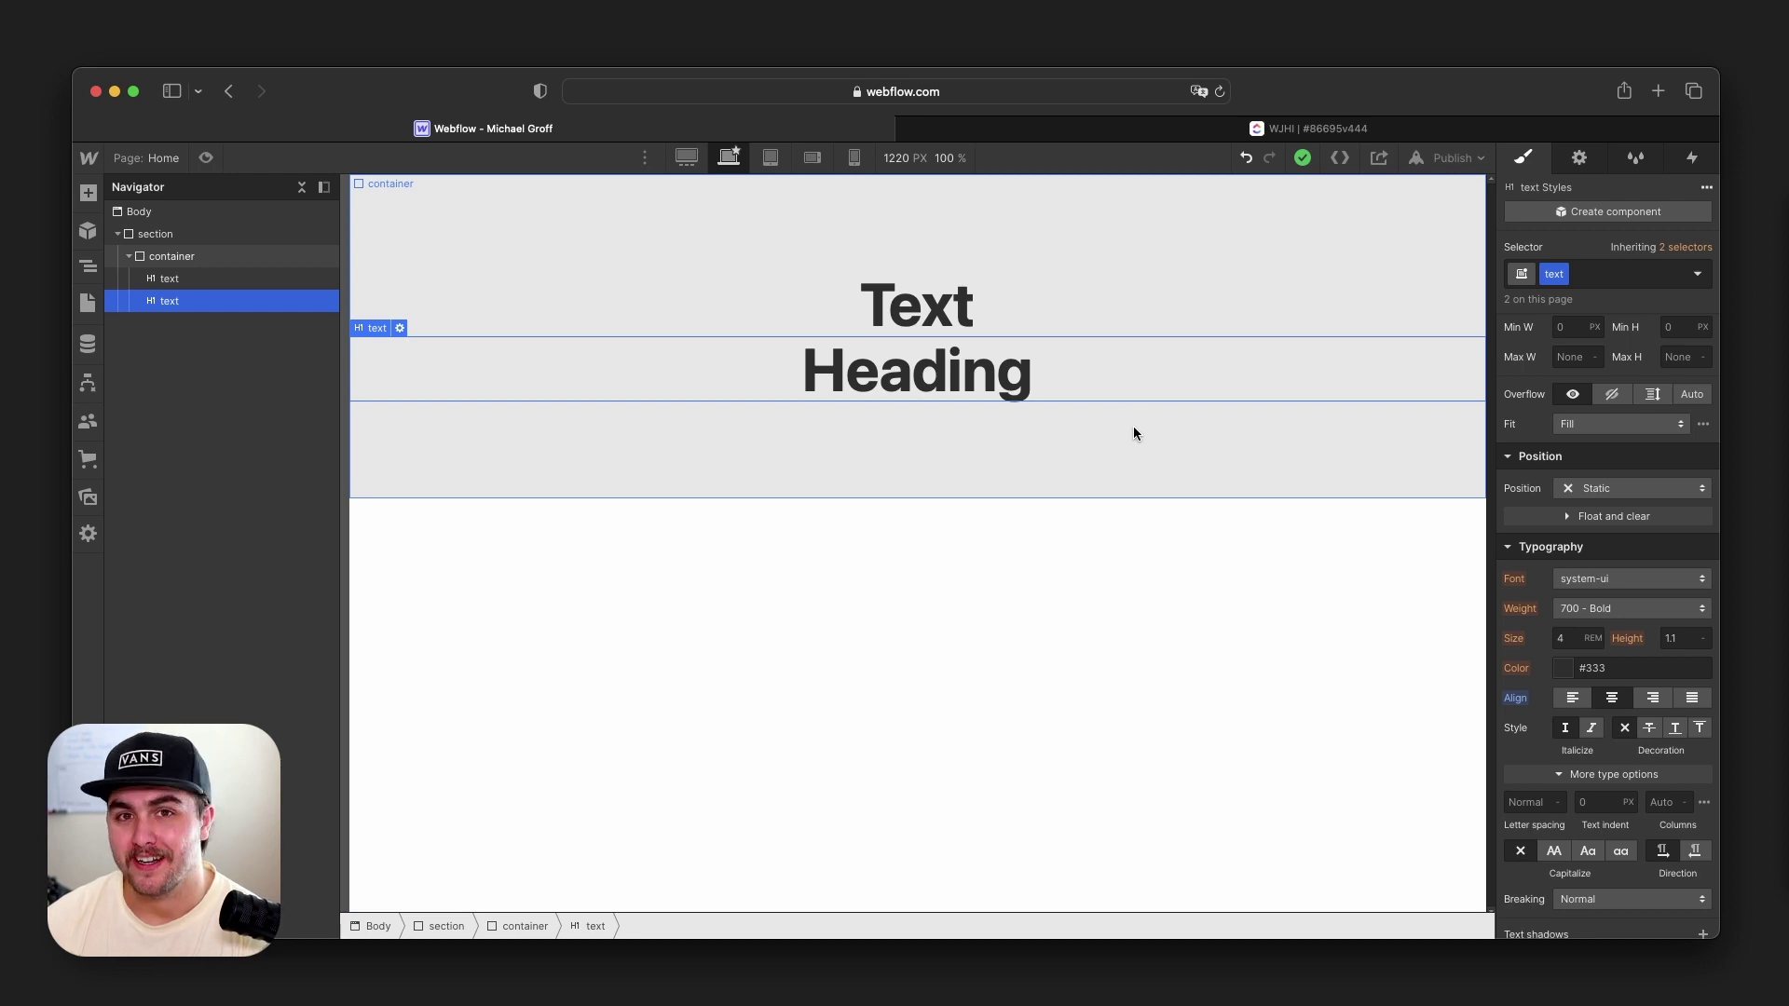
click(1574, 701)
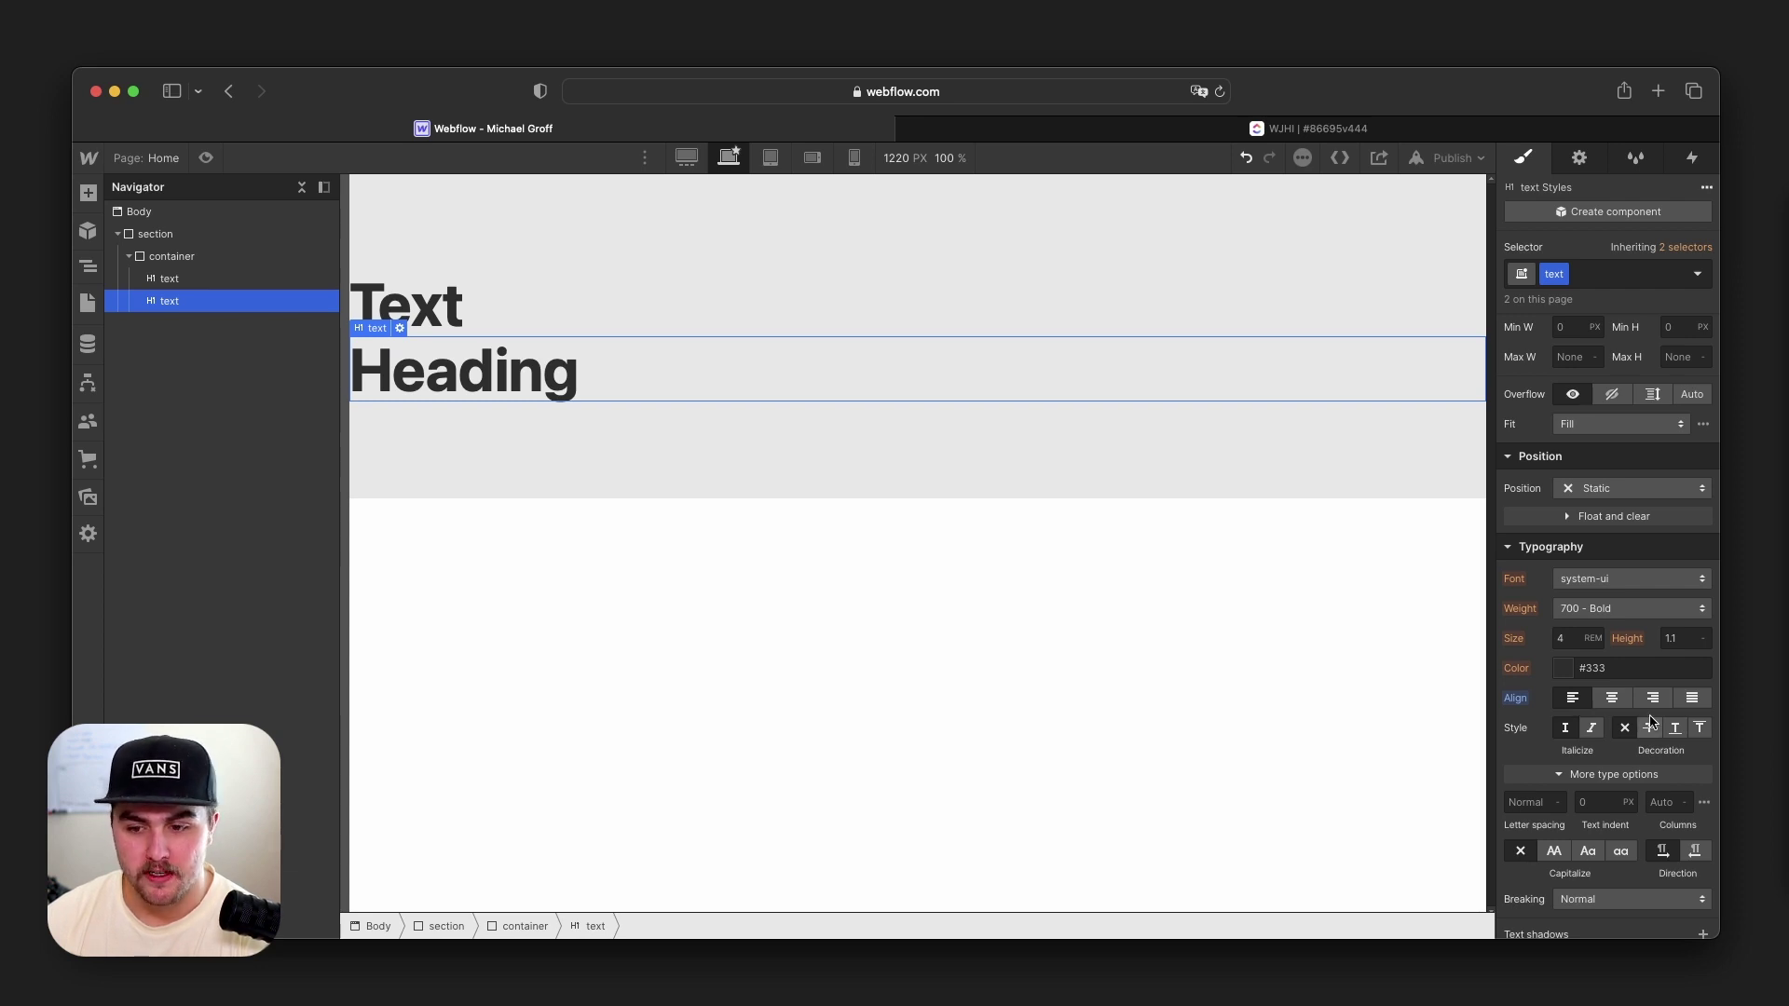
click(1622, 702)
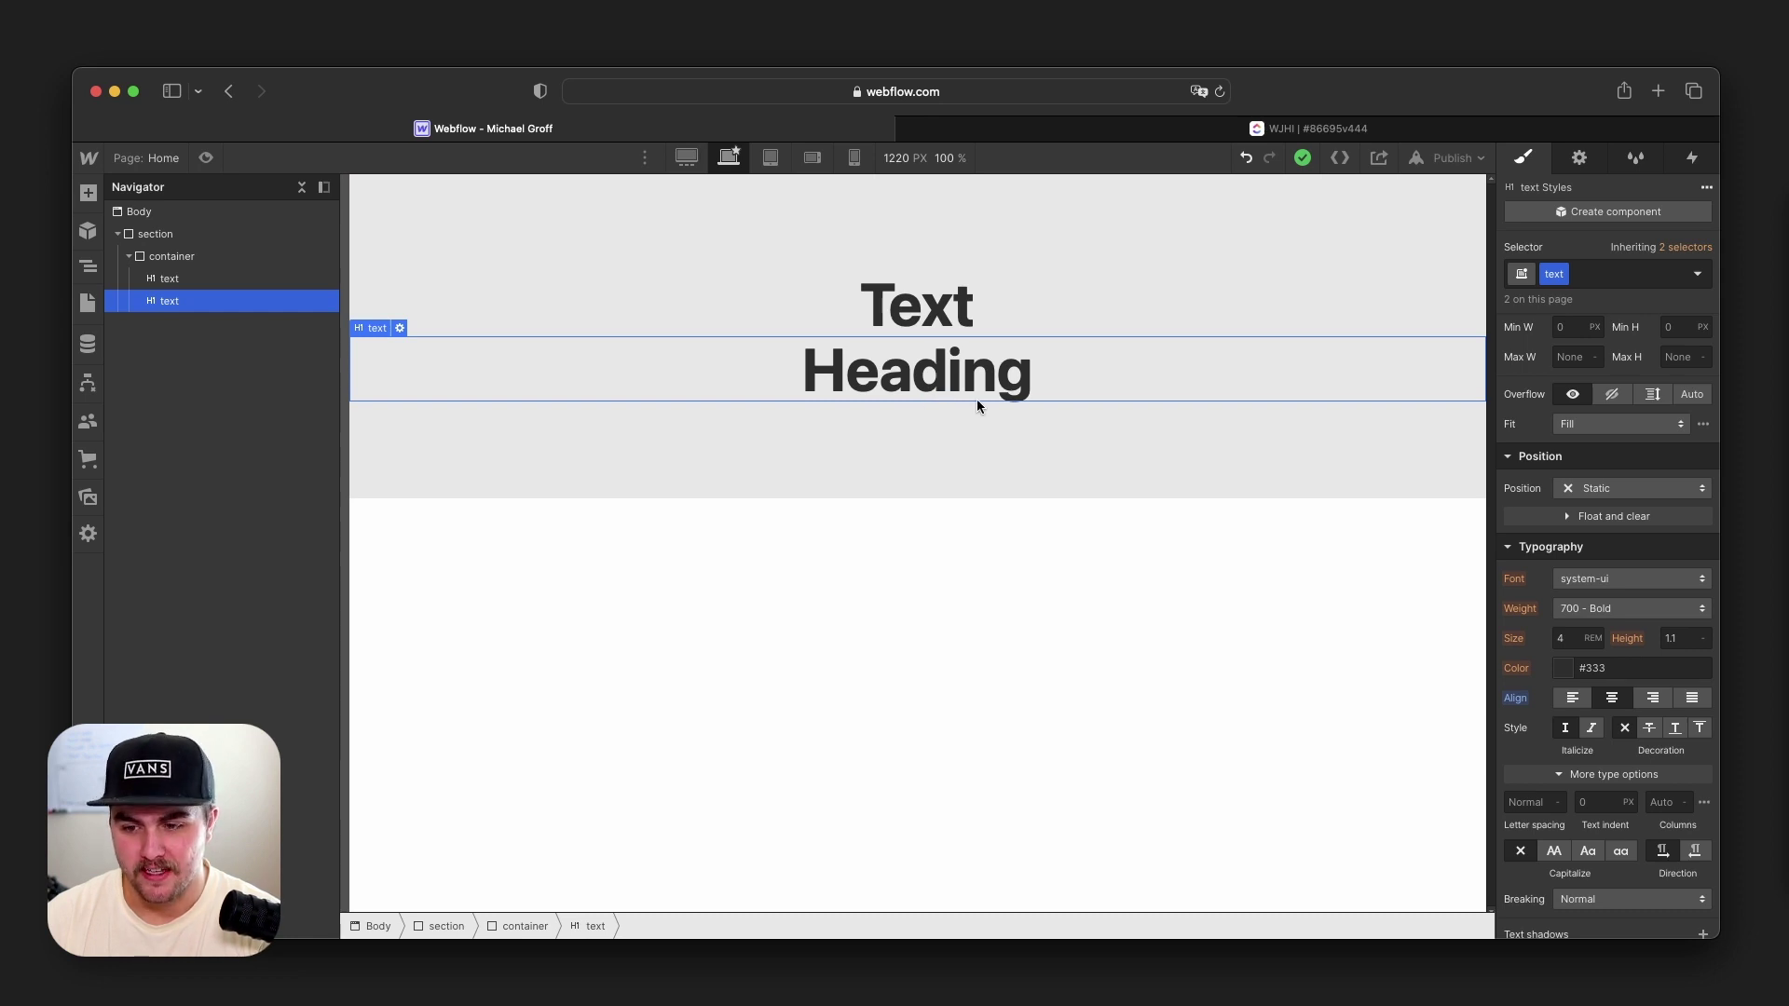
Add a 'color blue' combo class to the Heading heading.
click(1597, 274)
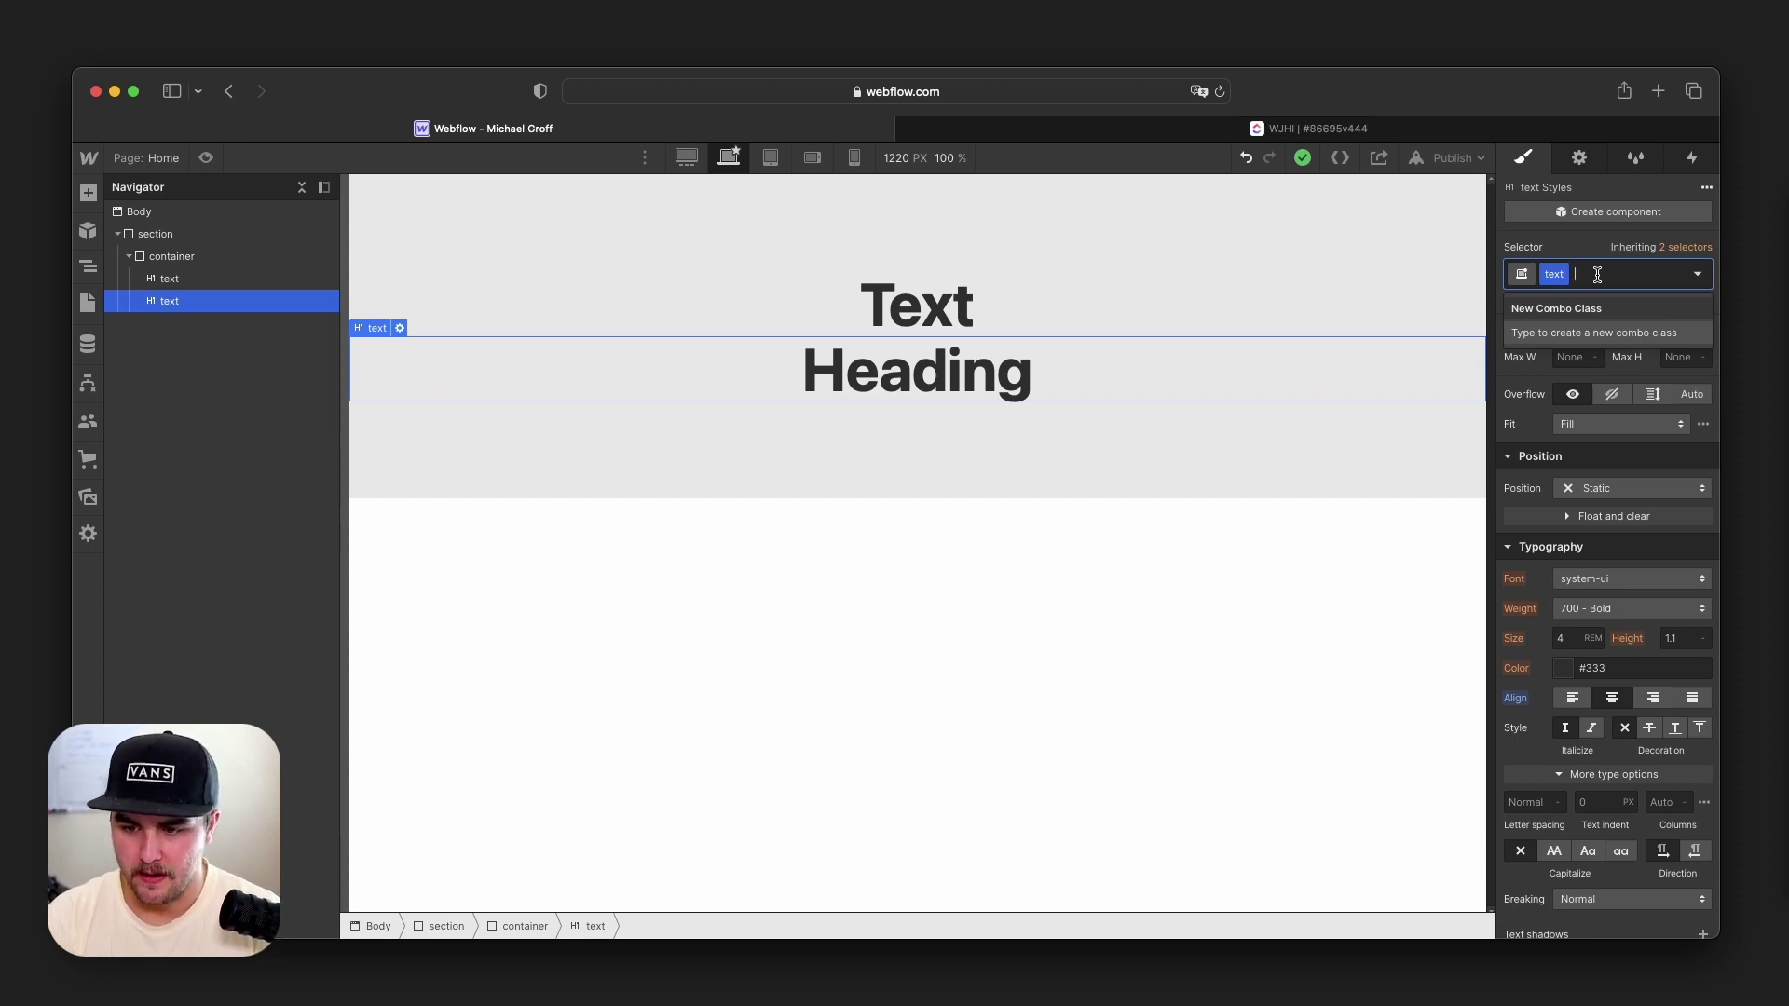
text(color blue)
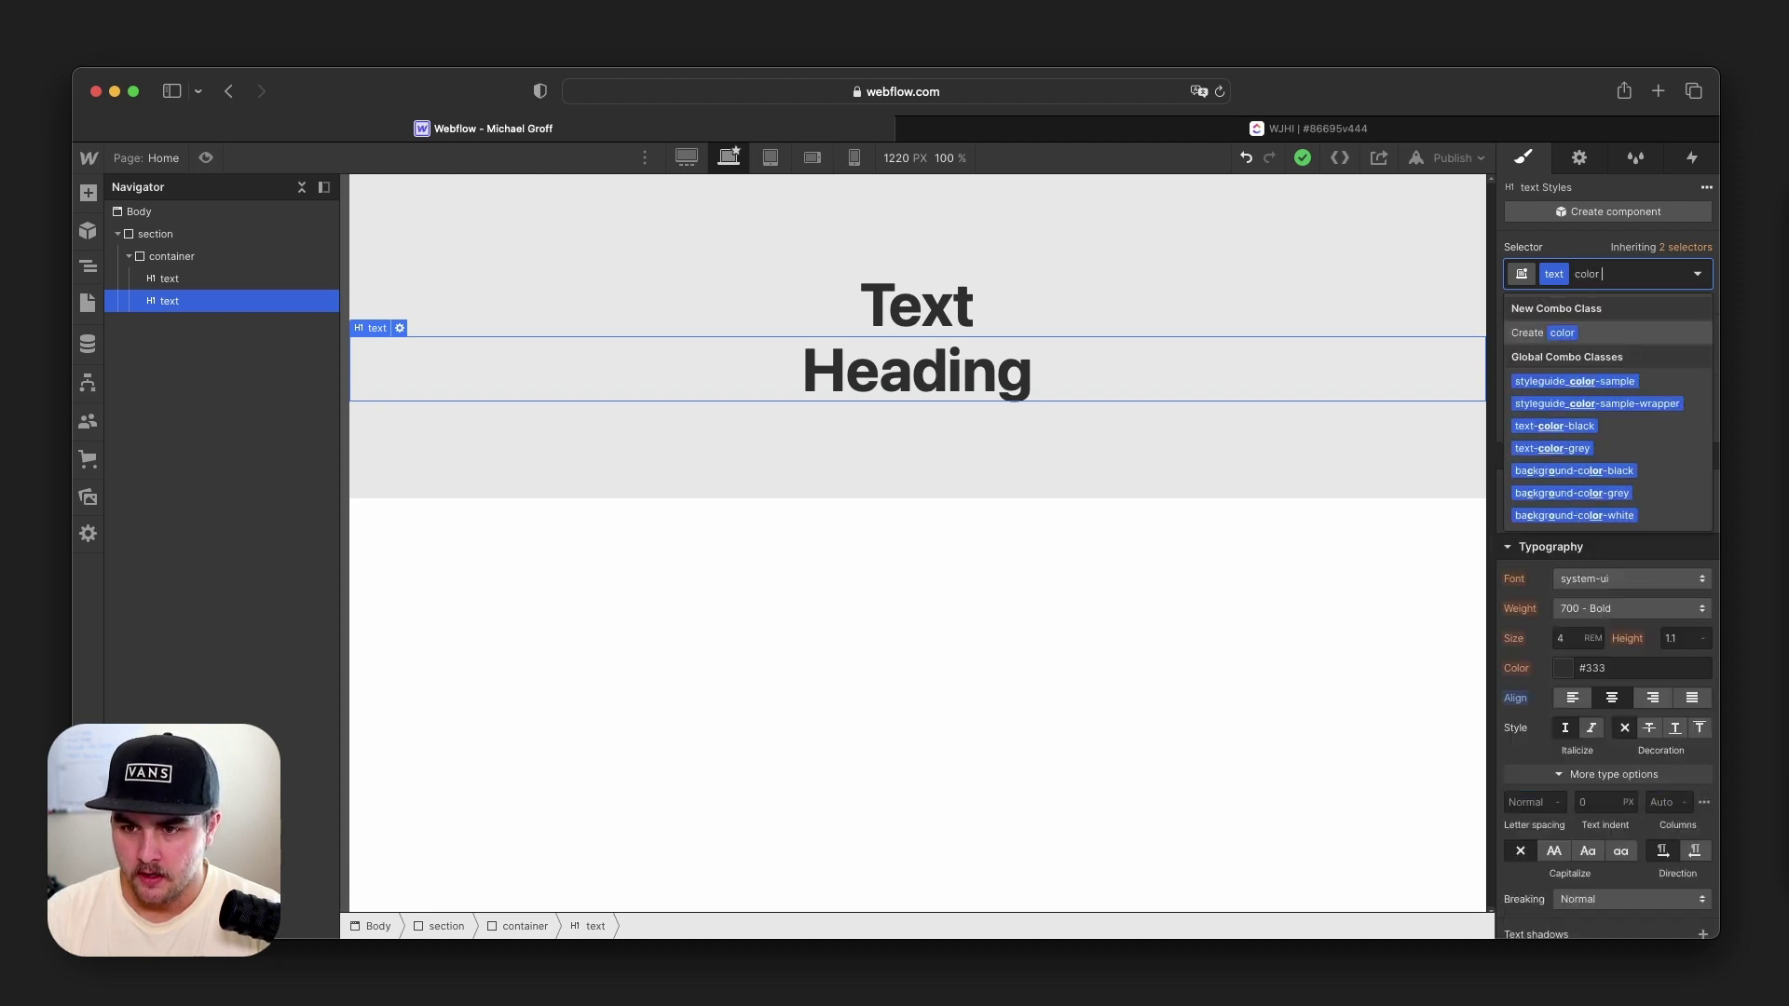
key(Return)
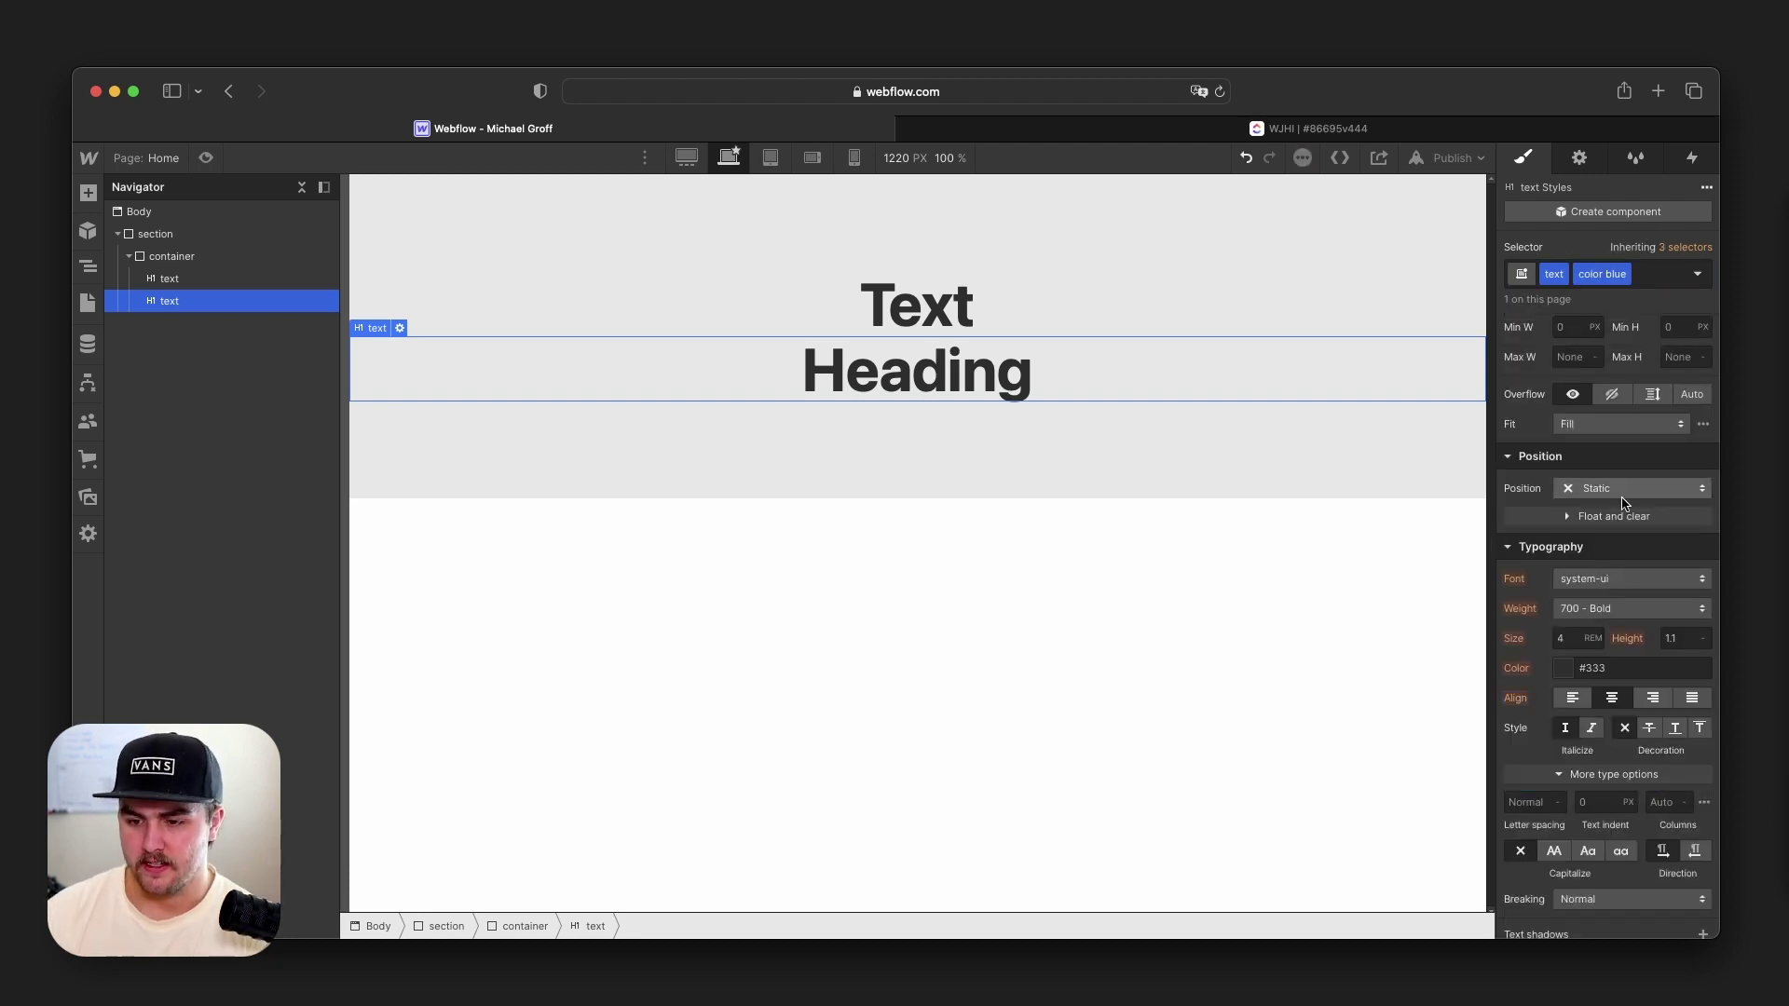
Set the combo class's text colour to blue #3656e7.
click(1566, 668)
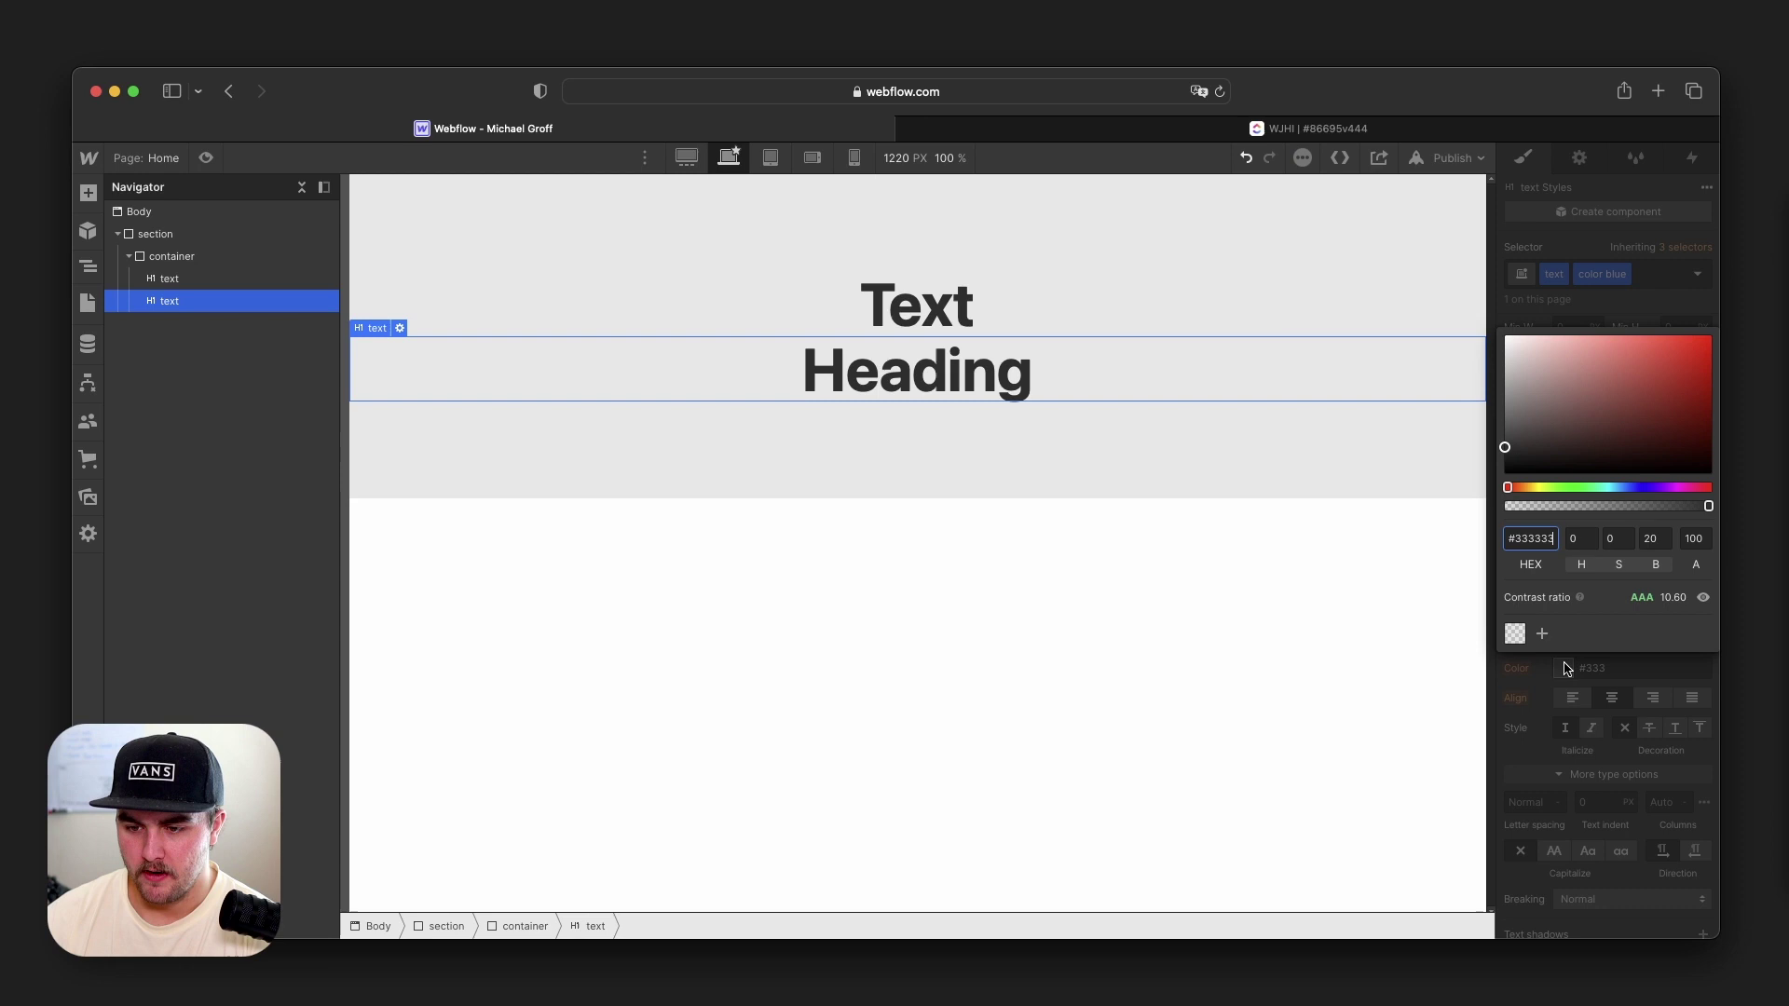
click(1639, 487)
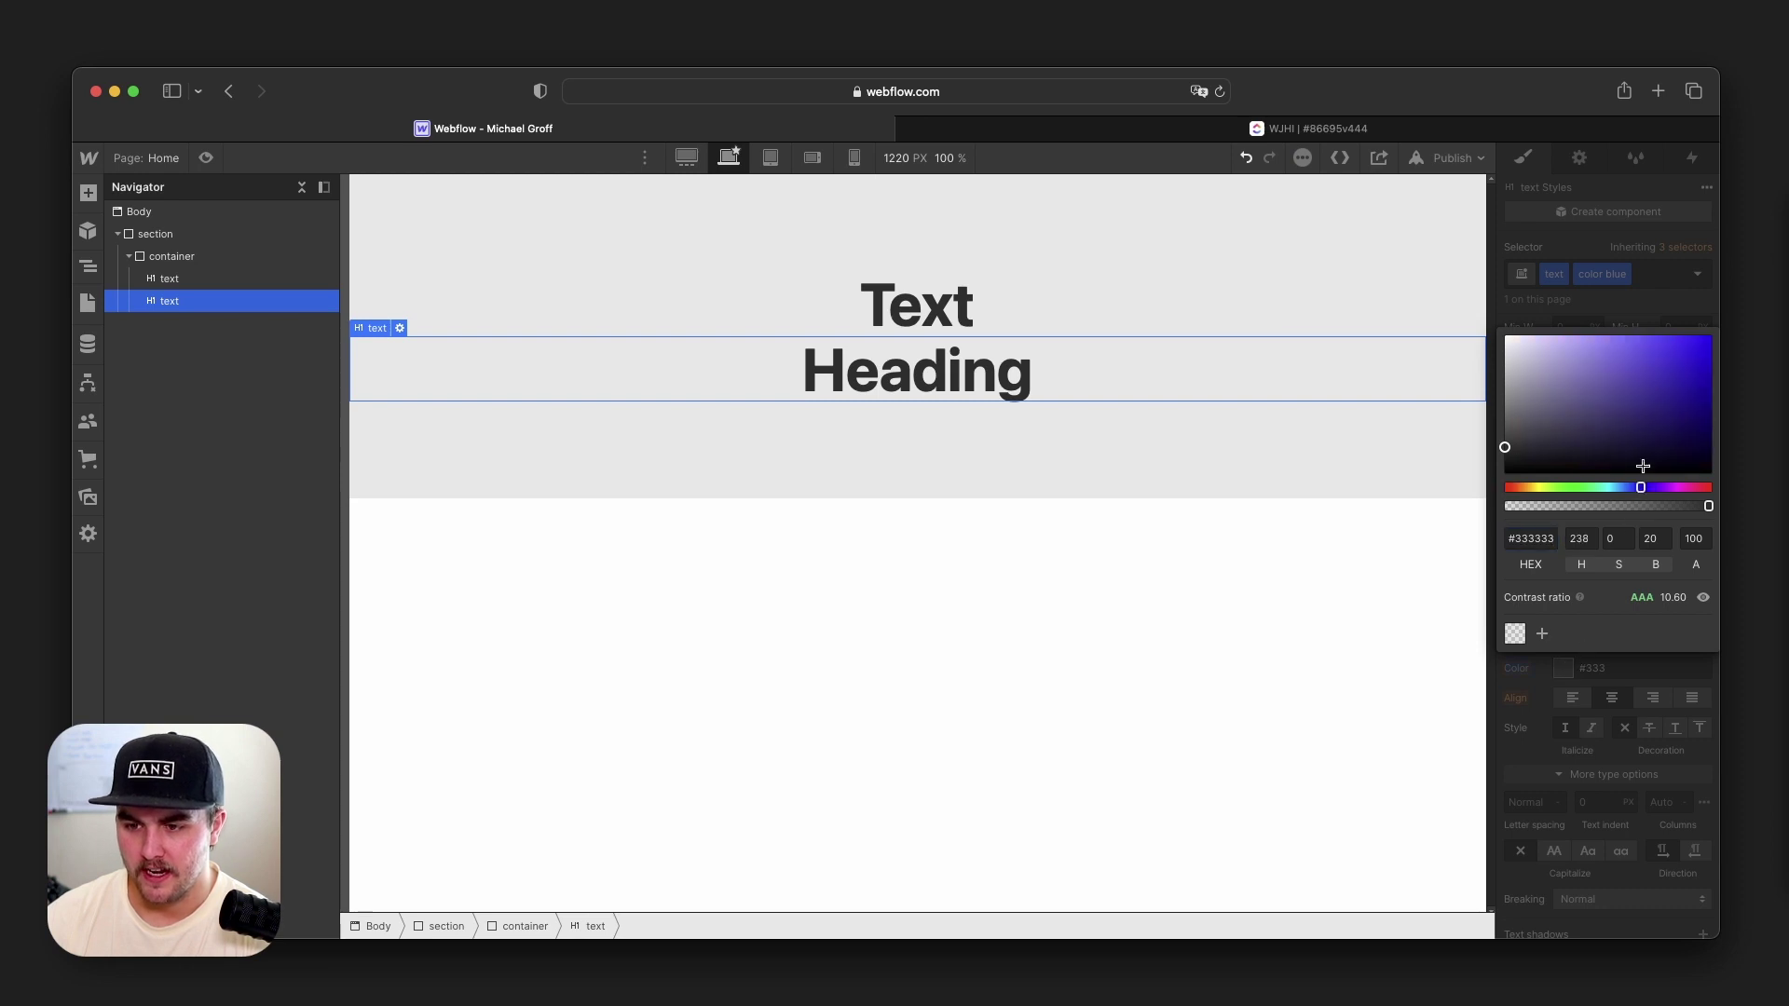
click(1665, 351)
drag(1666, 352, 1665, 348)
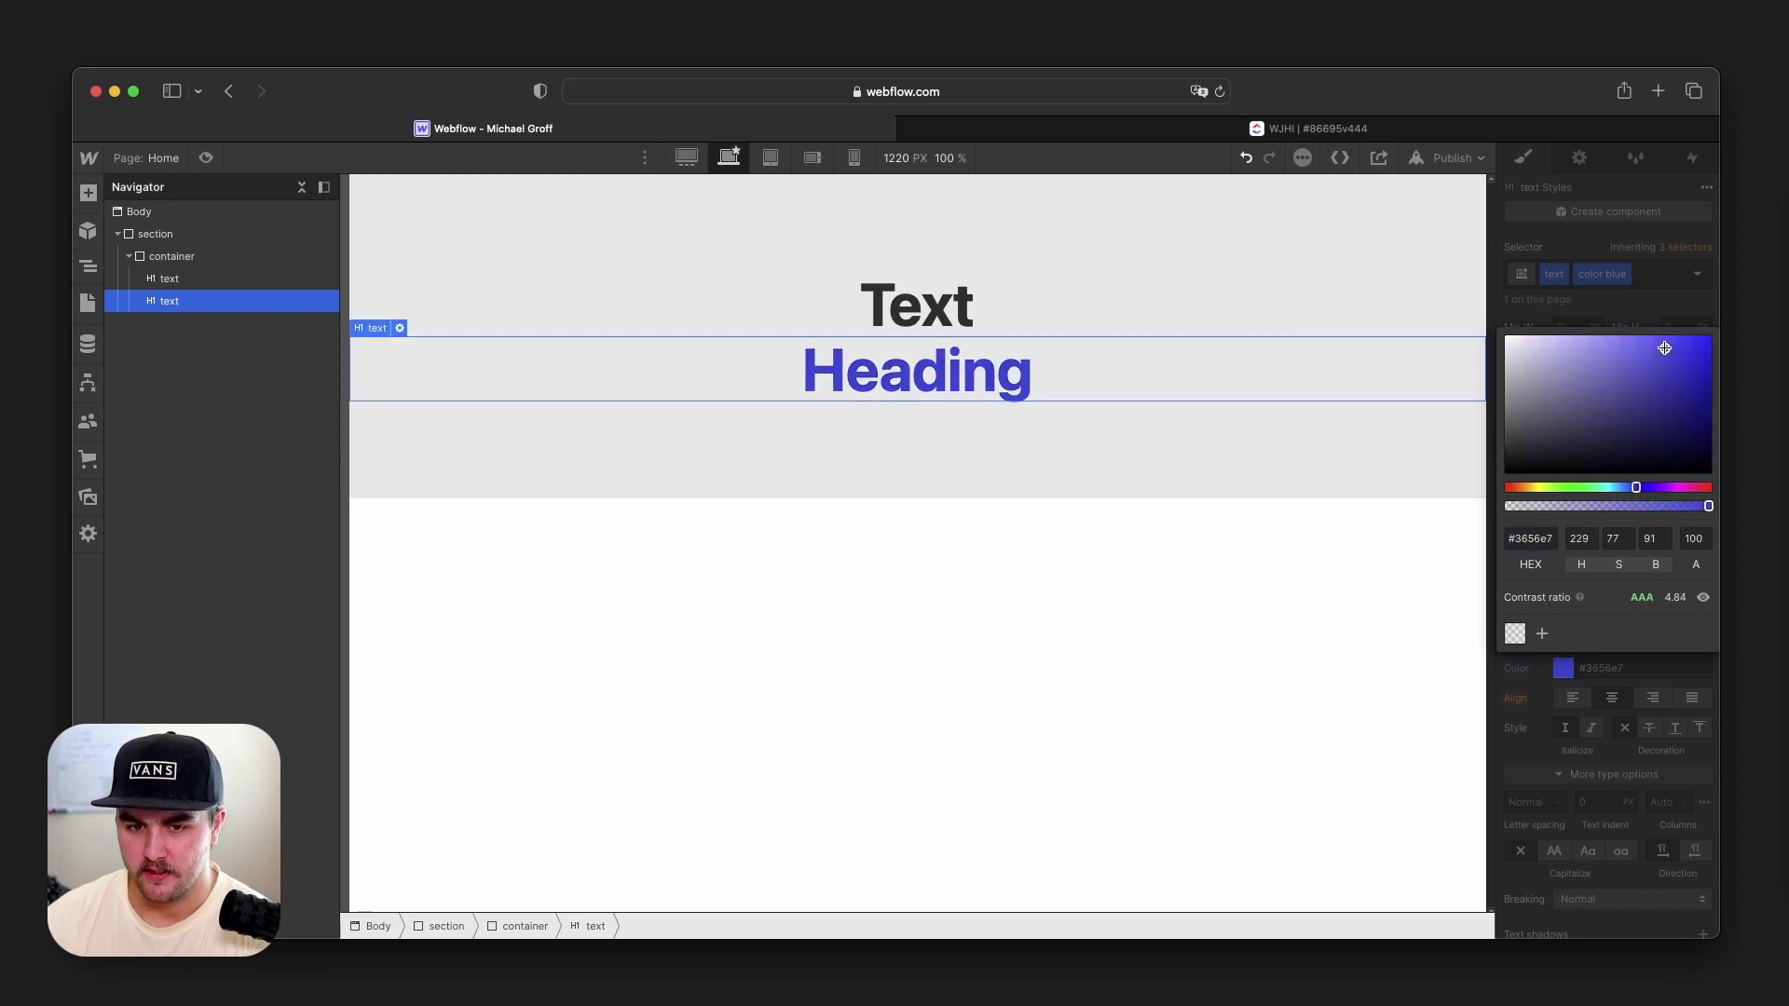
click(1645, 289)
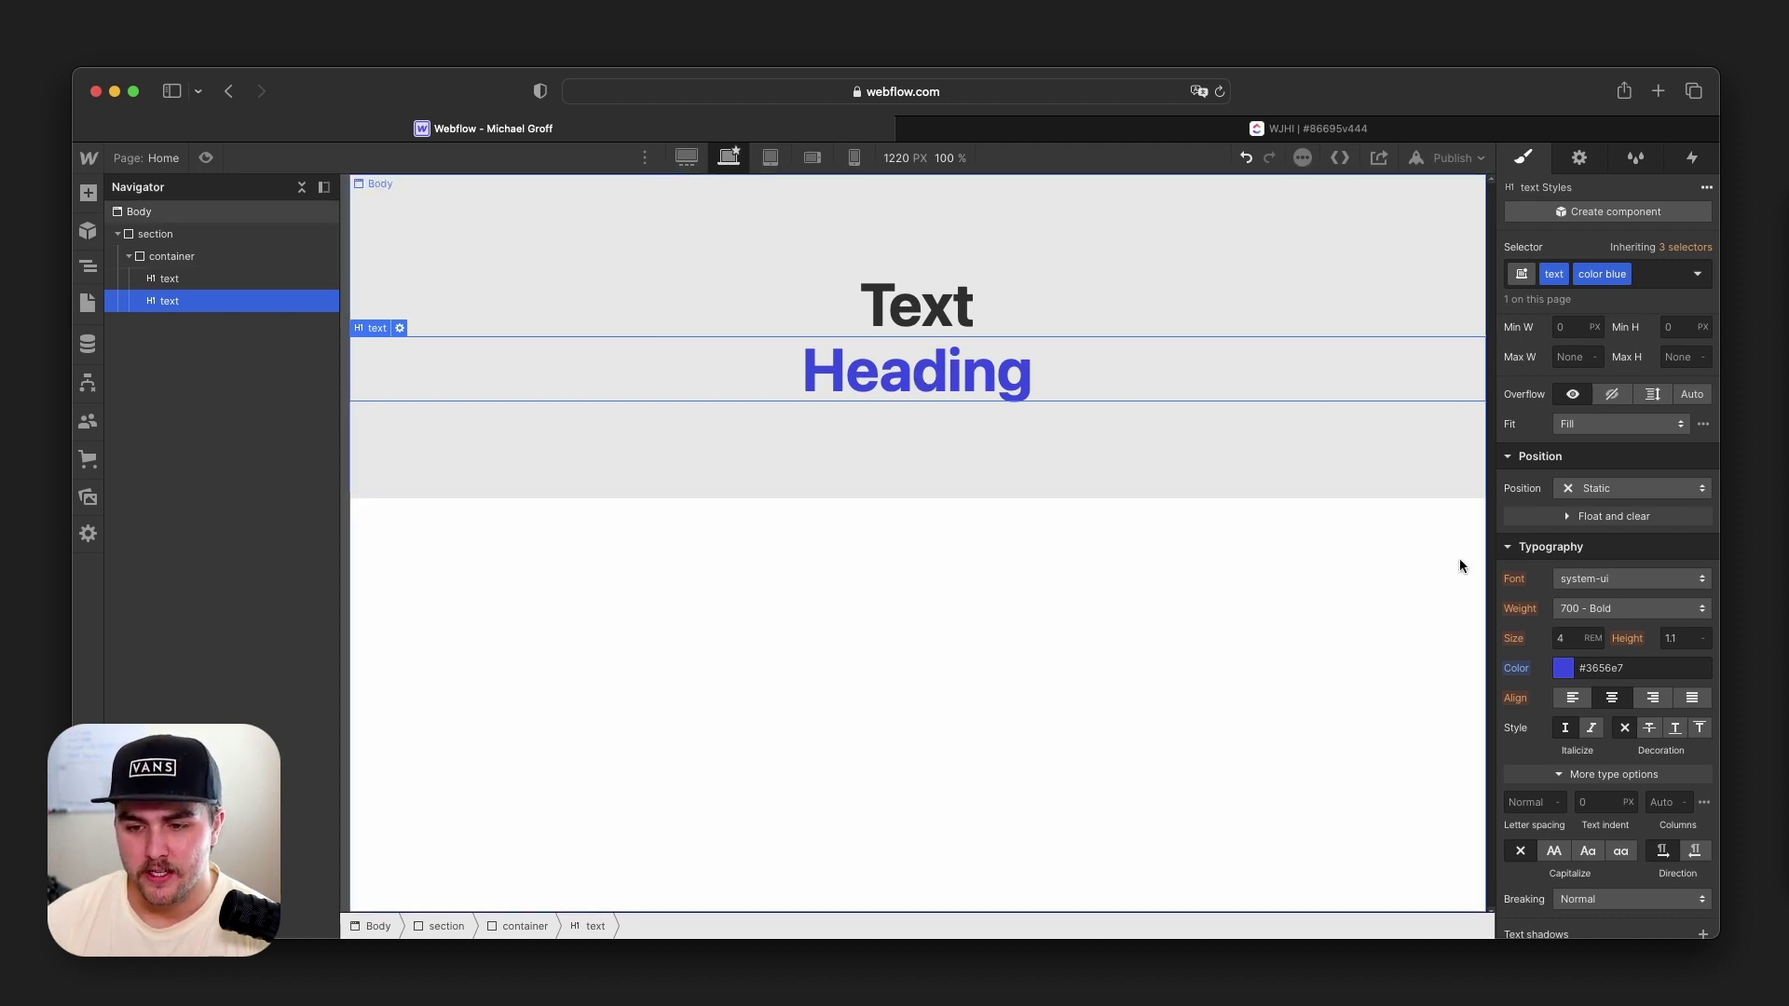
Make the base text class uppercase so the headings read TEXT and HEADING.
click(981, 305)
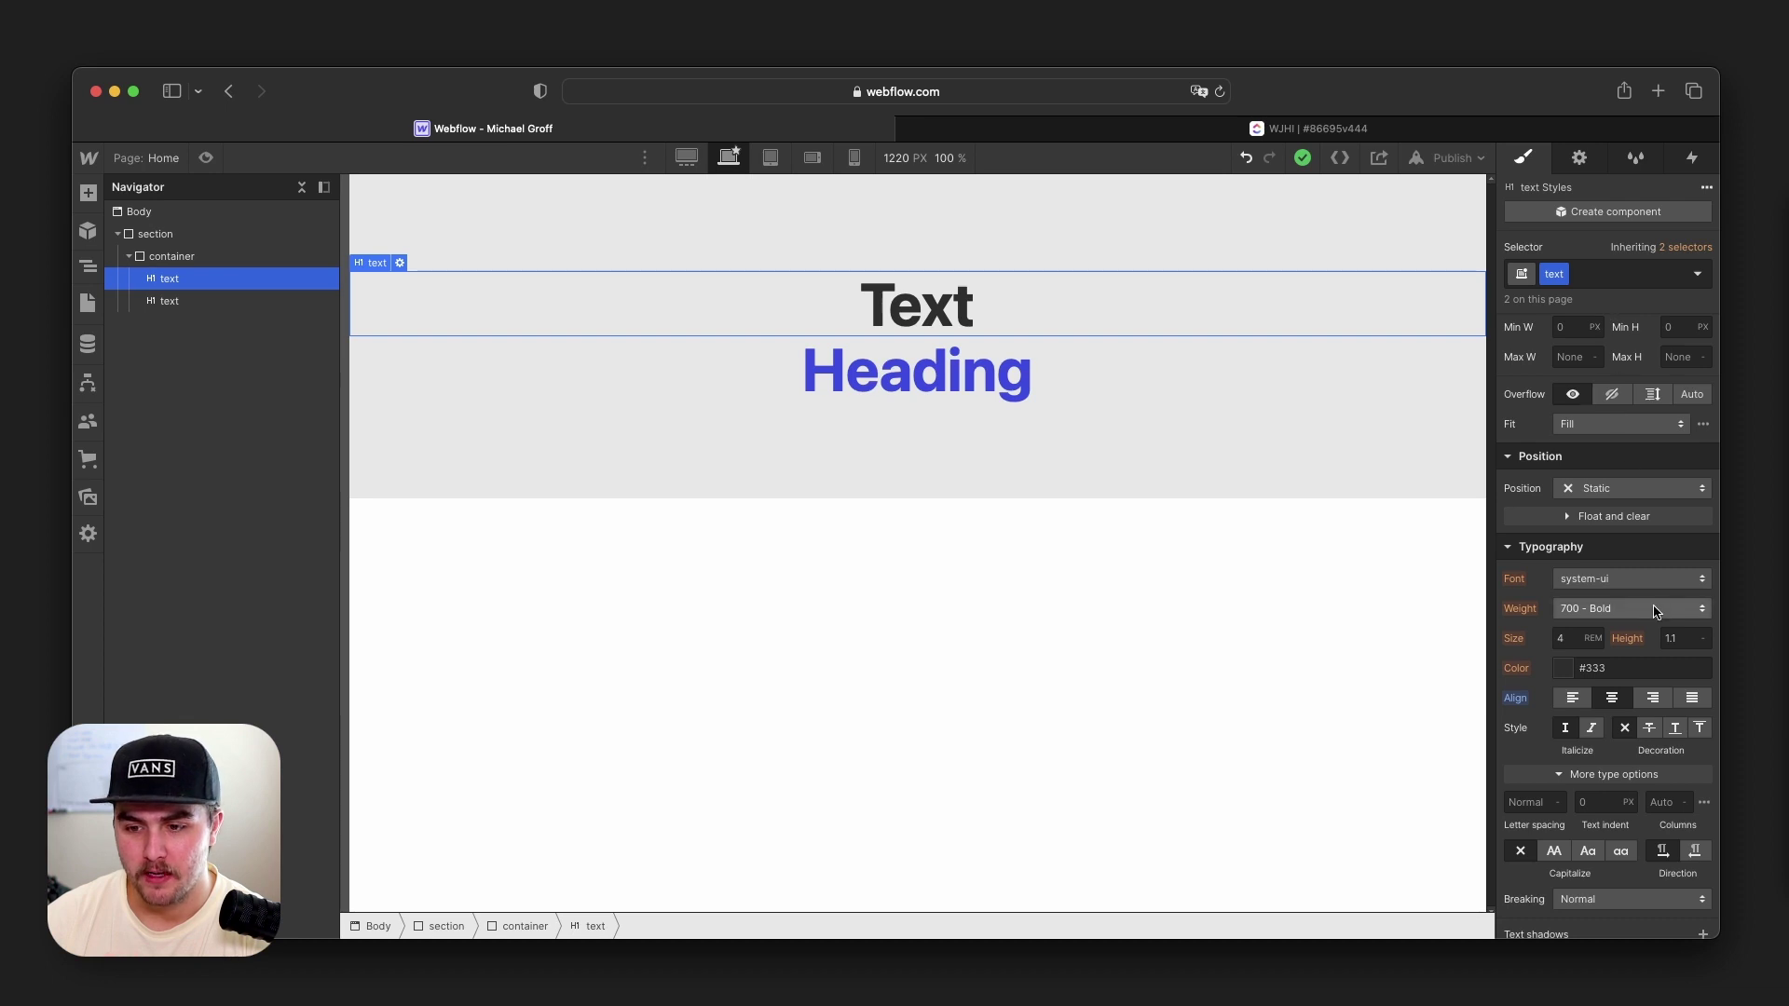
scroll(1617, 869, down, 1)
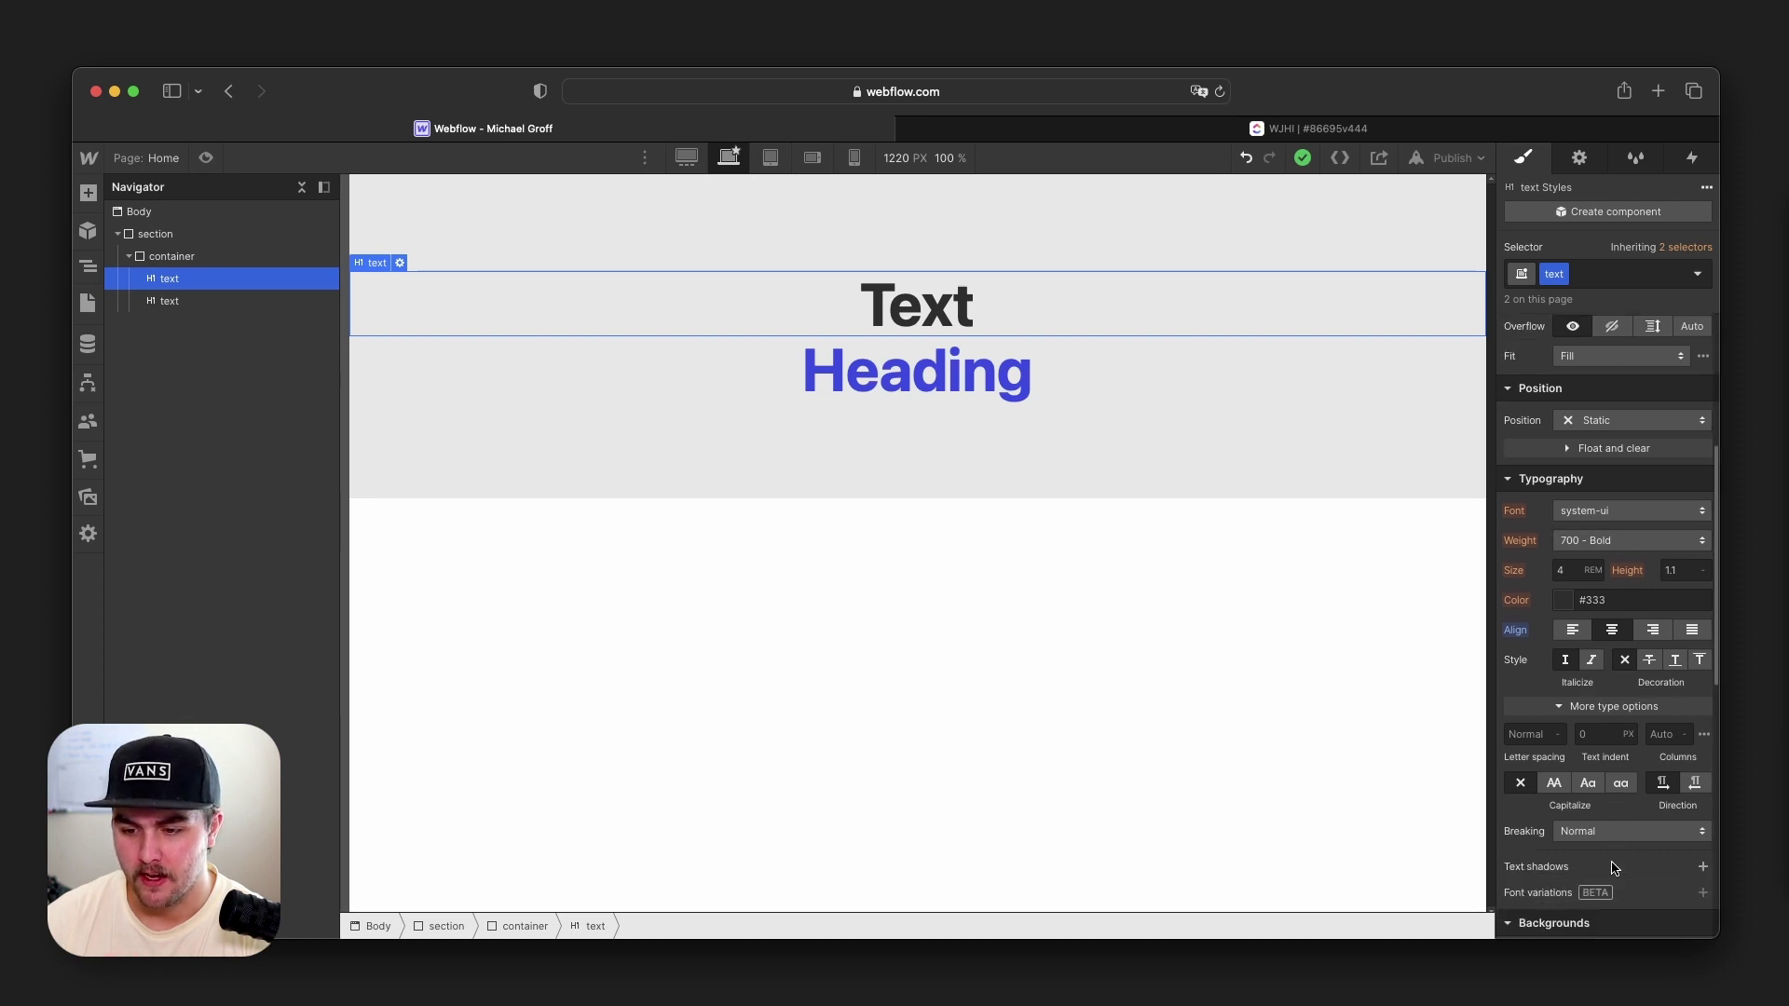
click(1554, 784)
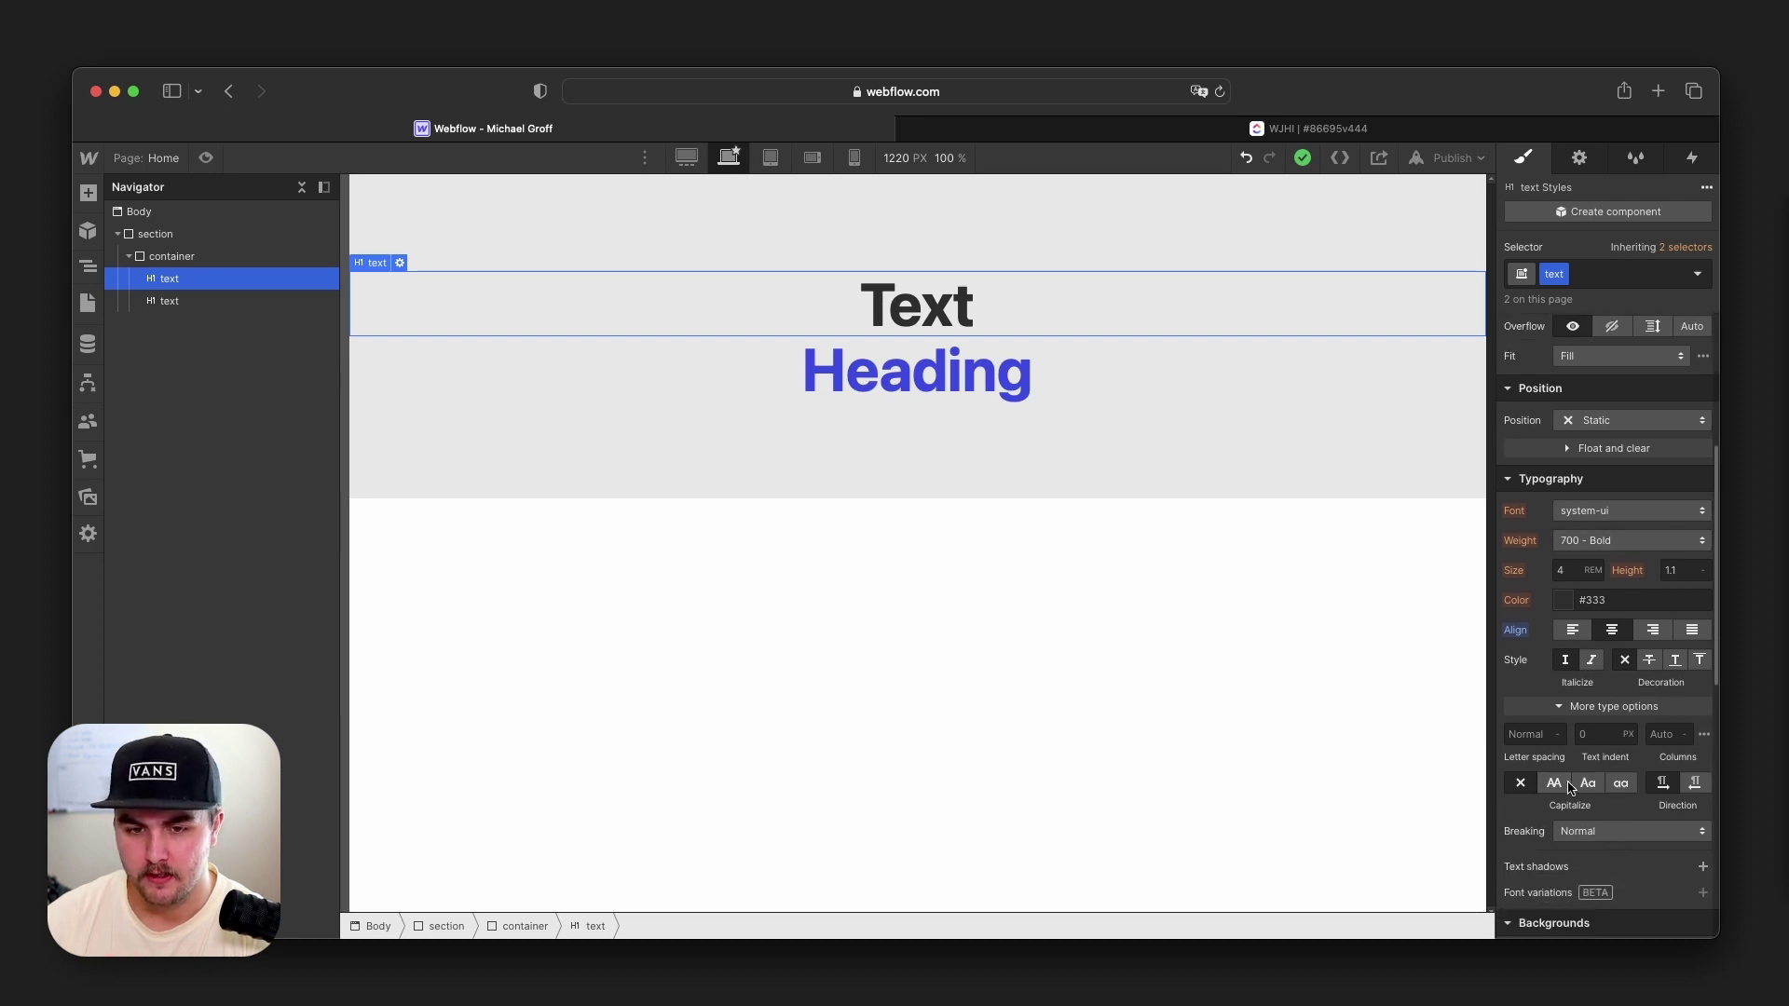
click(997, 363)
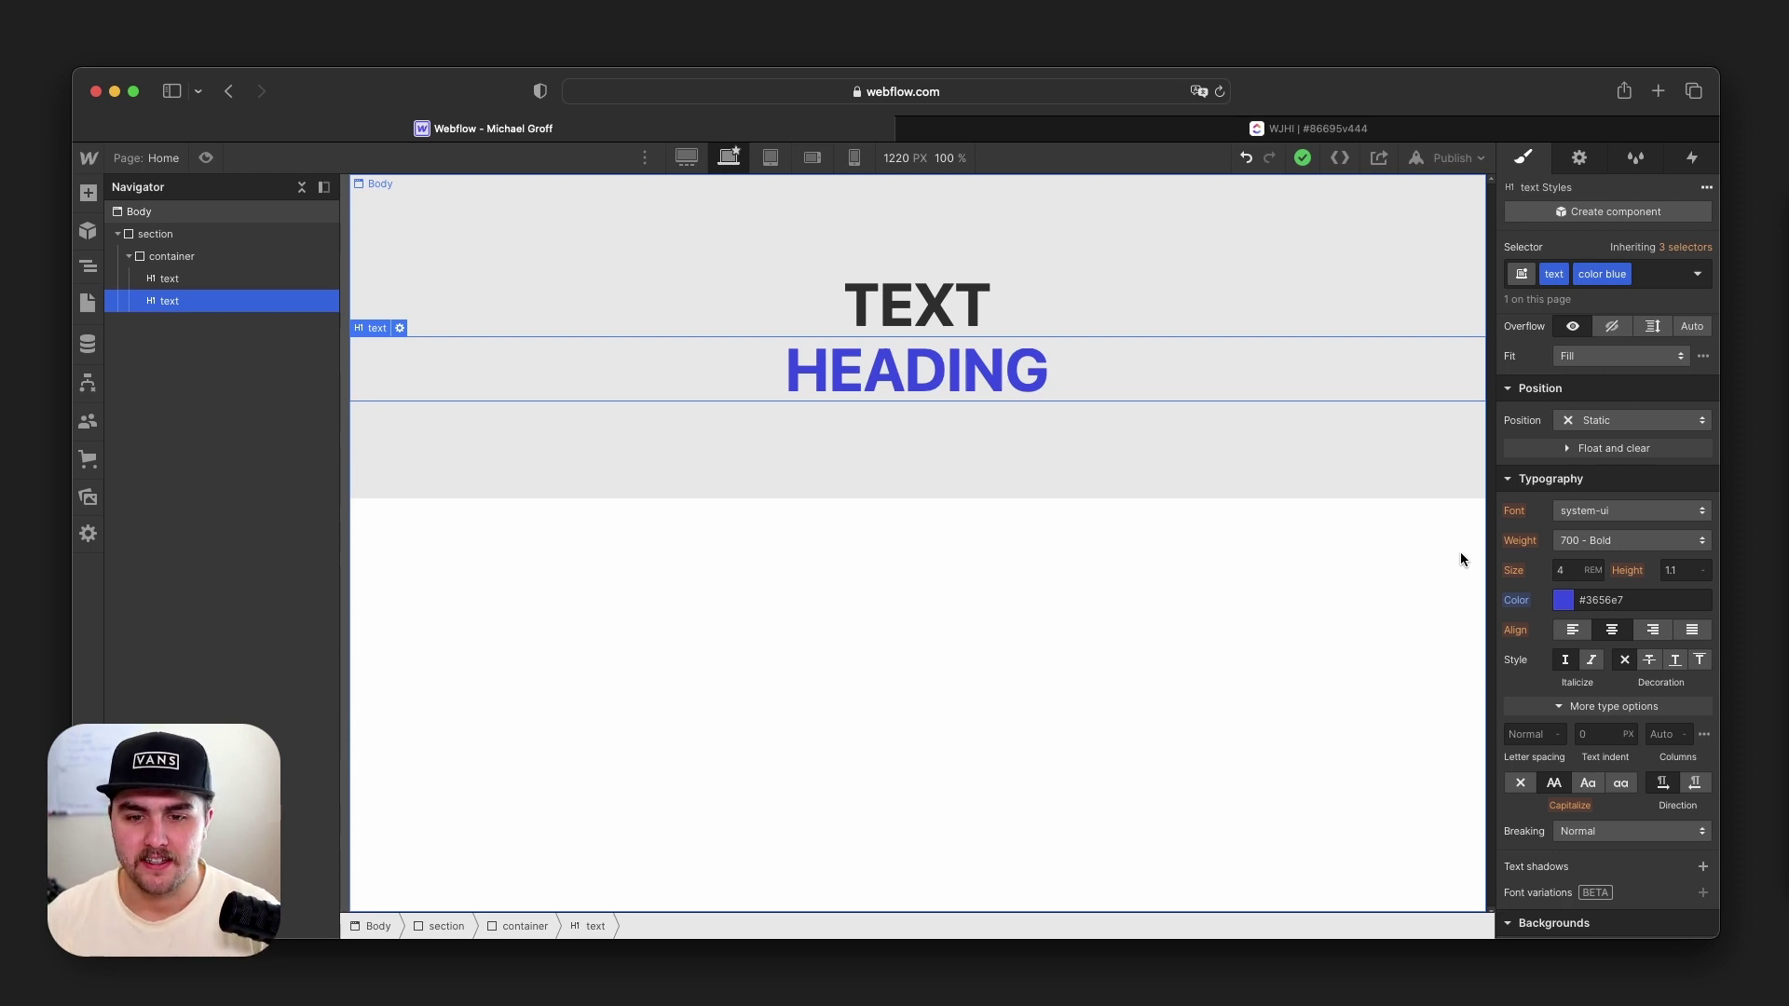
Insert a Text Block into the container below the headings.
click(1025, 436)
key(super+k)
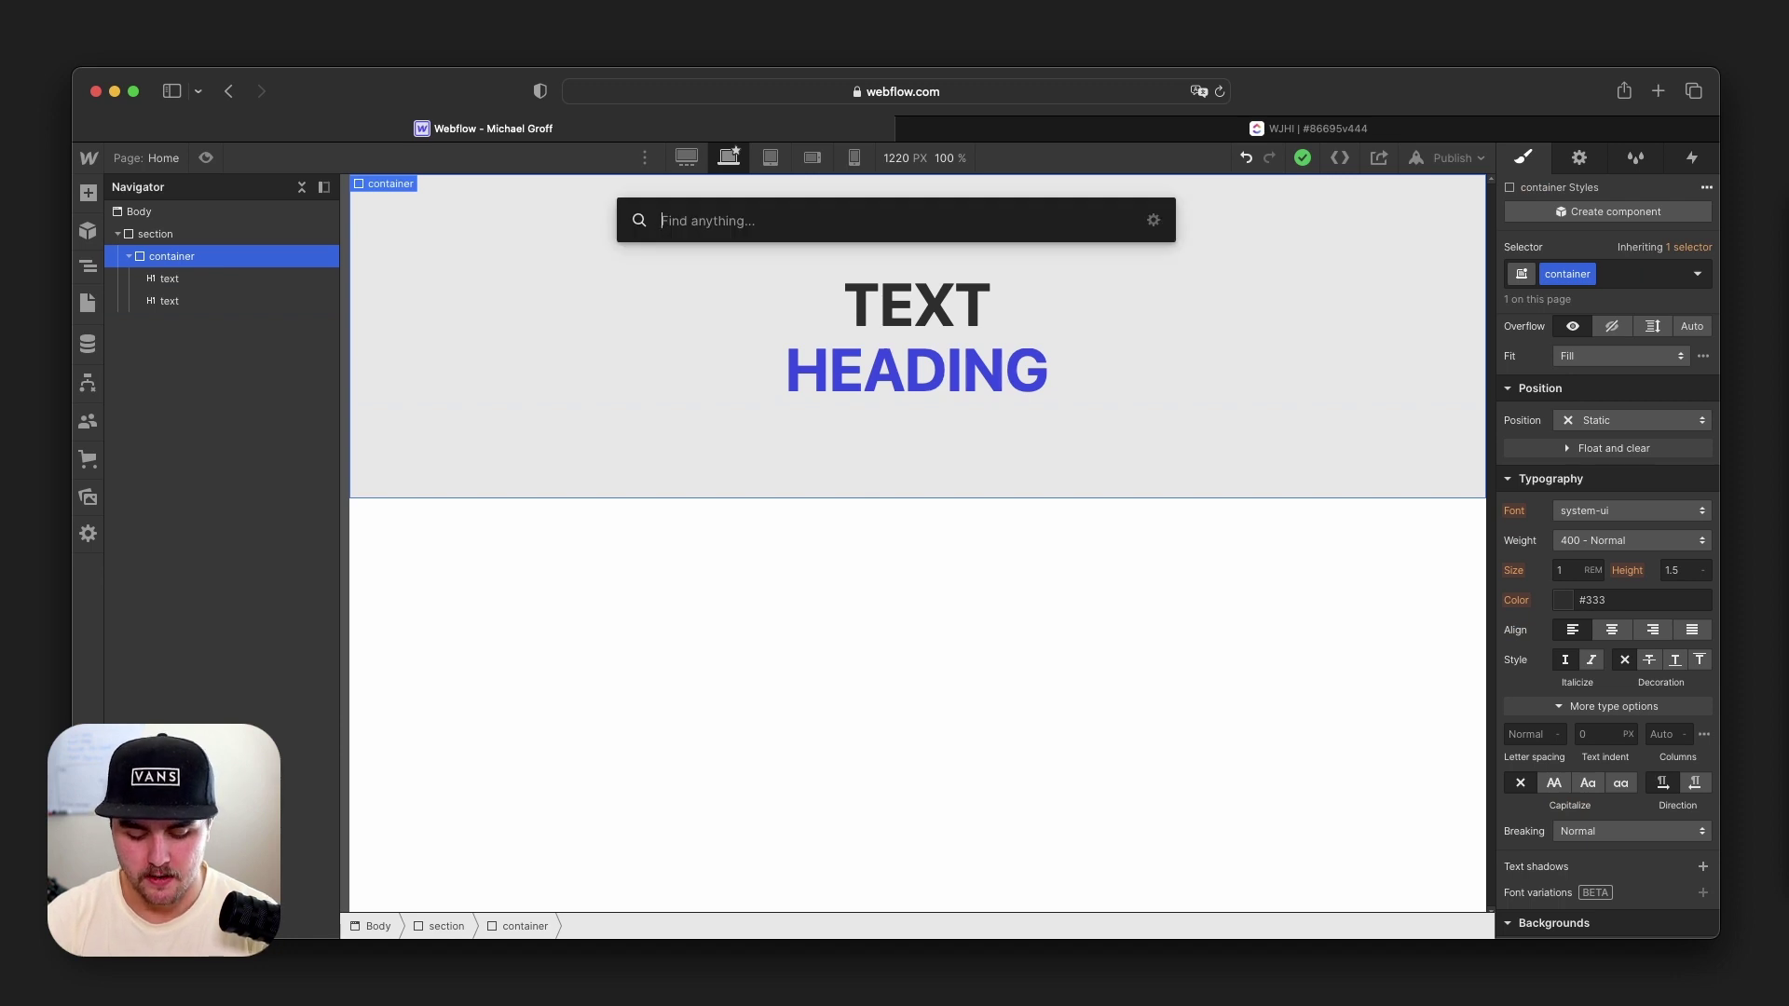
text(text)
key(Return)
Give the text block a new 'underline' class with Underline decoration.
click(1575, 275)
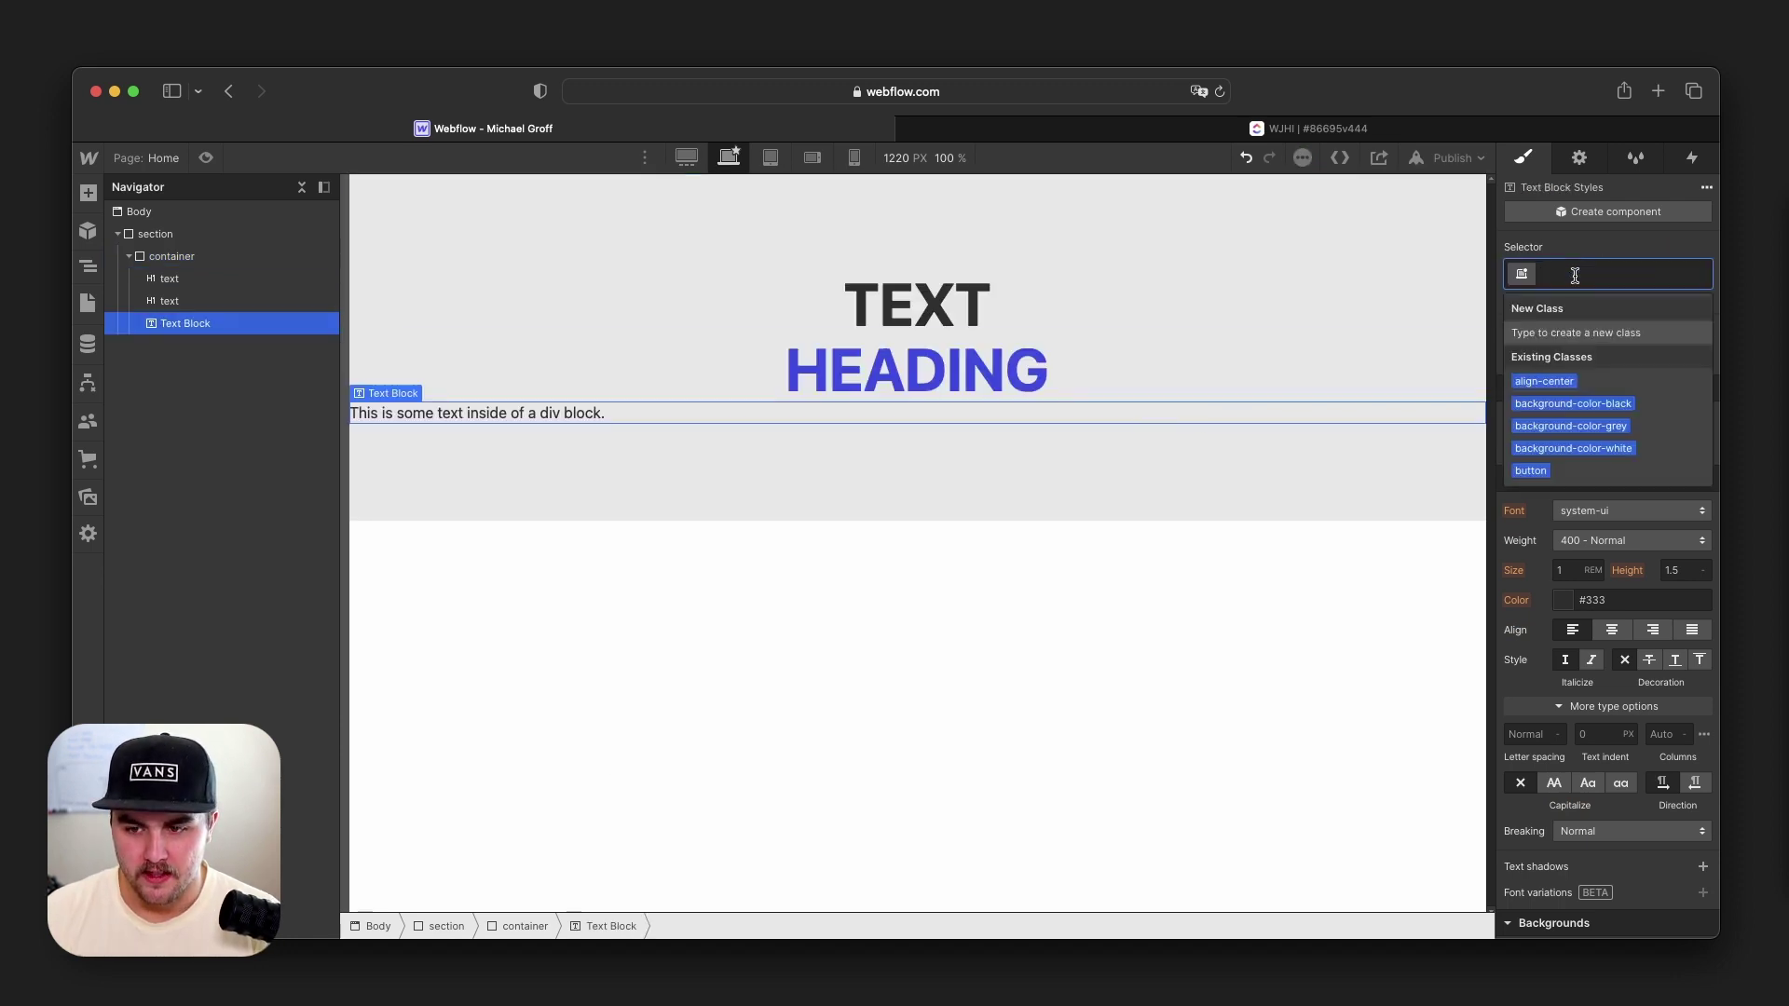
click(1645, 237)
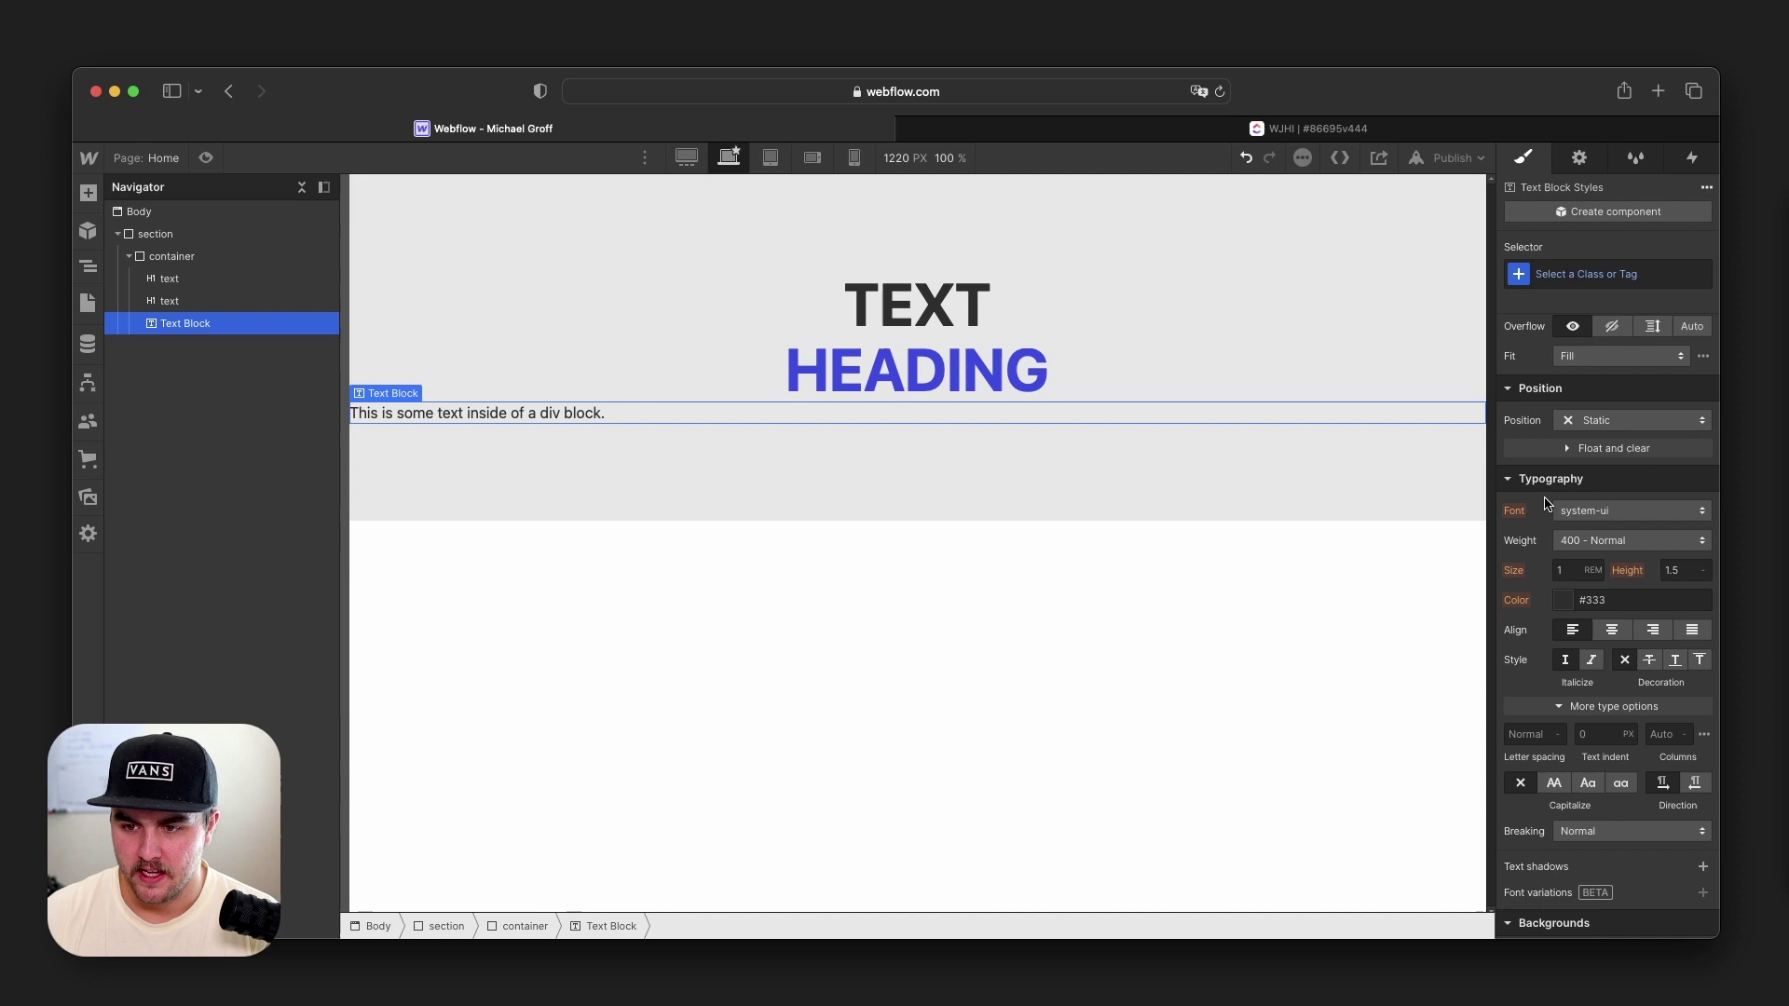
scroll(1547, 503, down, 1)
scroll(1547, 503, down, 5)
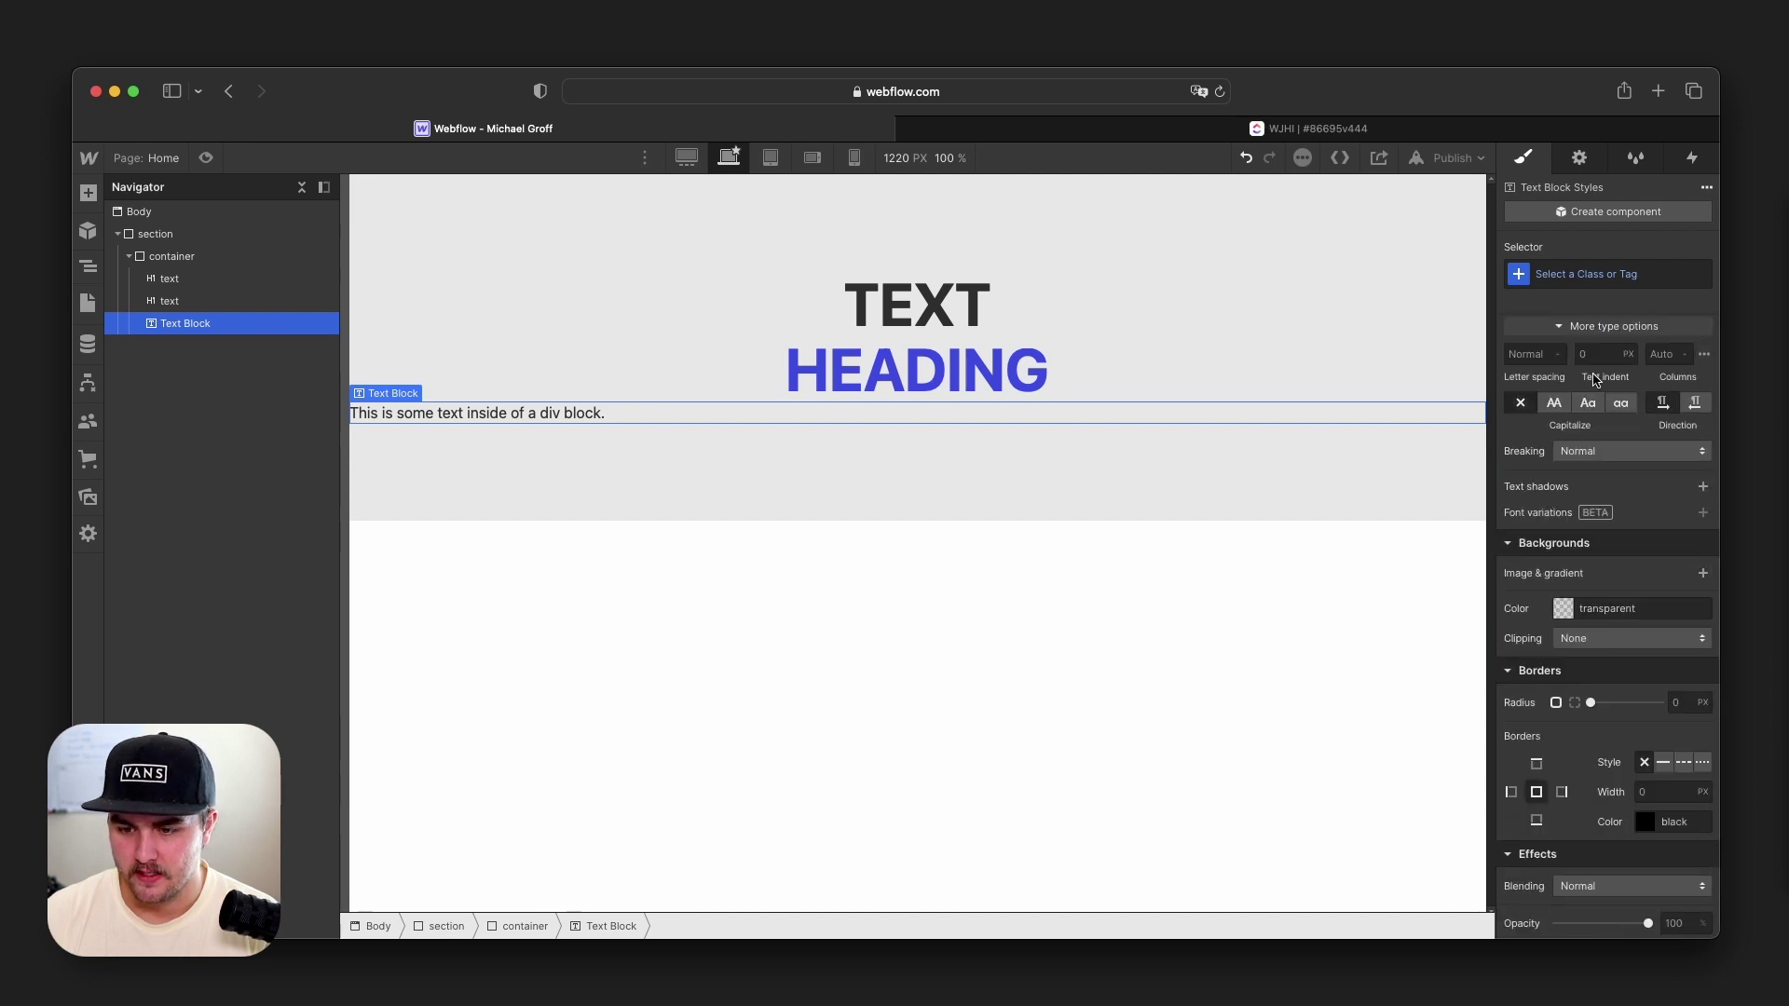
click(1609, 272)
text(underline)
key(Return)
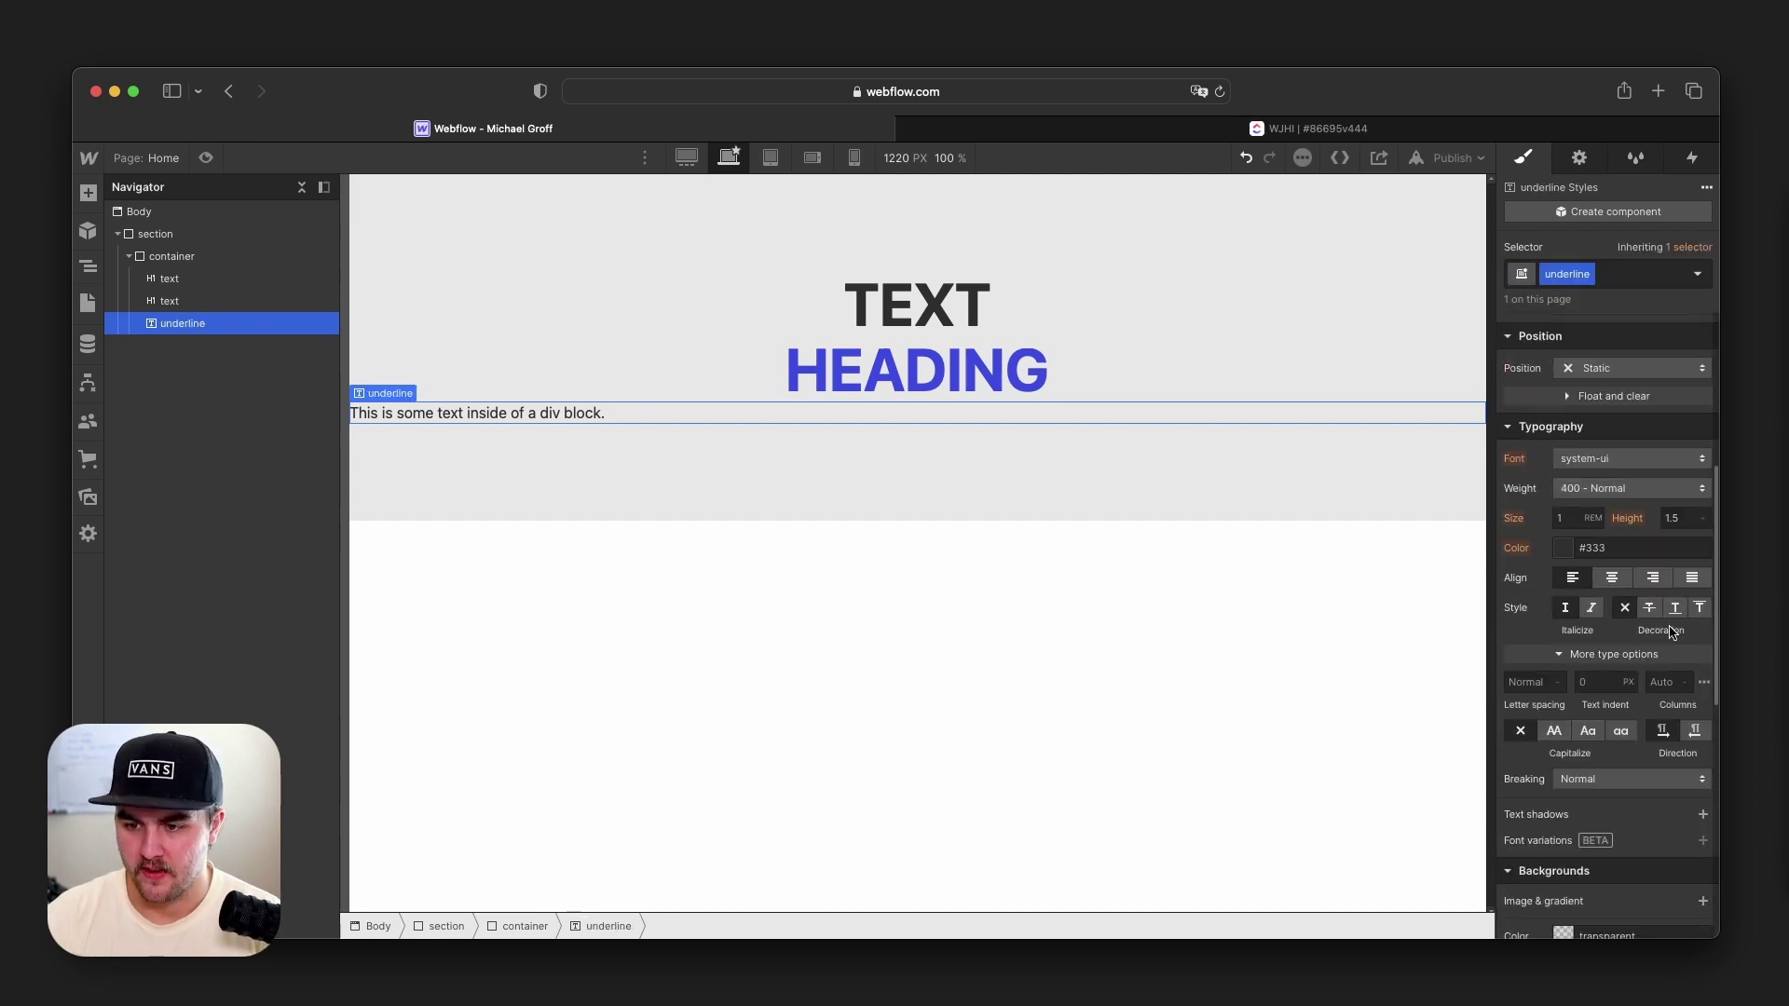
click(1674, 612)
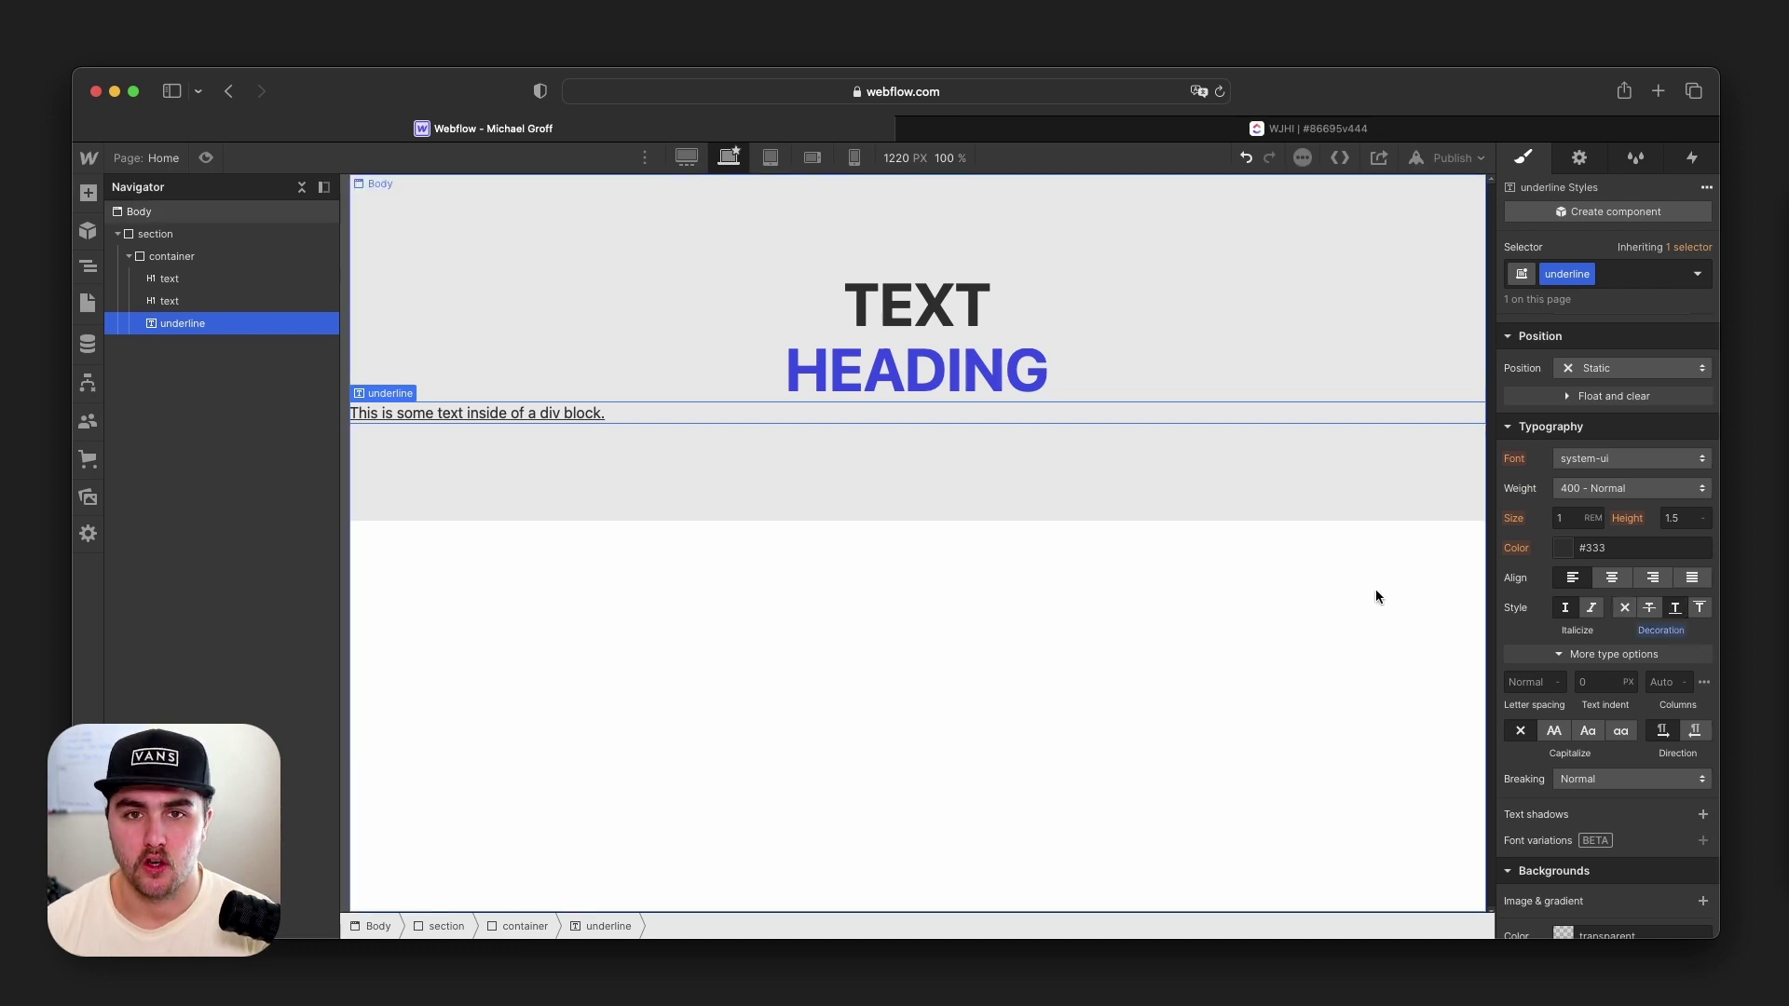
Place a new Heading 1 above the paragraph and apply the 'underline' class to it.
click(87, 193)
drag(148, 705, 879, 446)
text(underline)
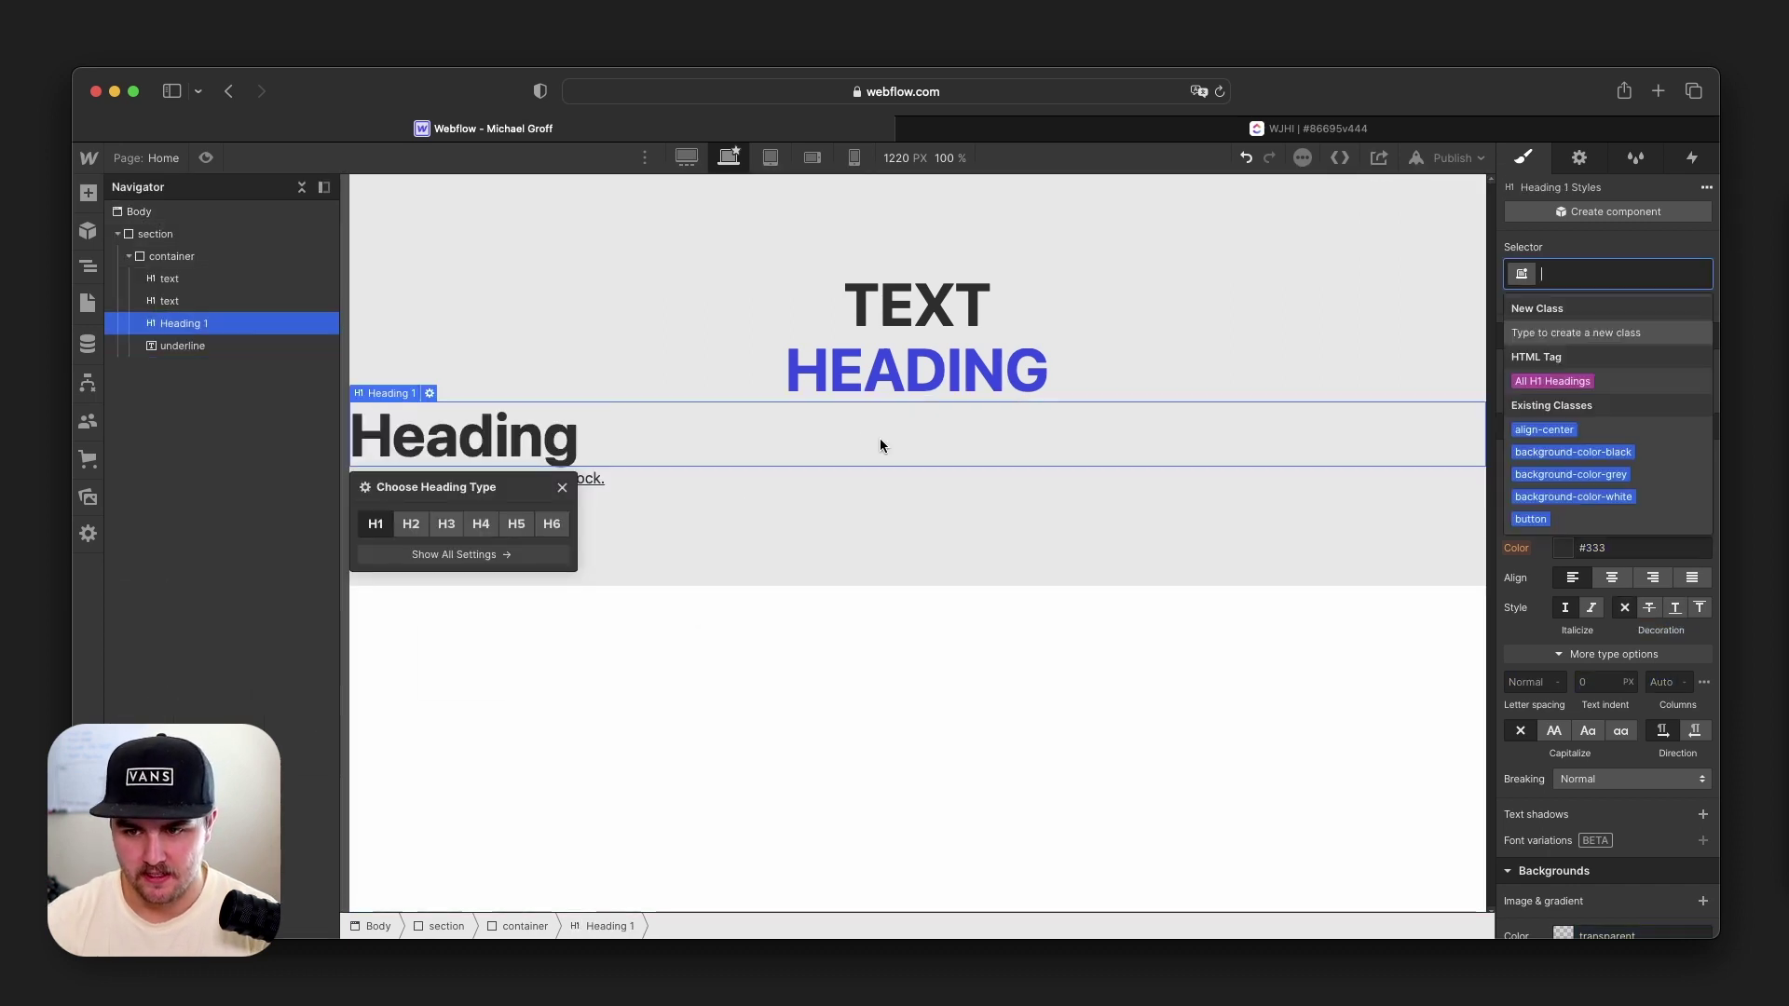
key(Return)
click(742, 544)
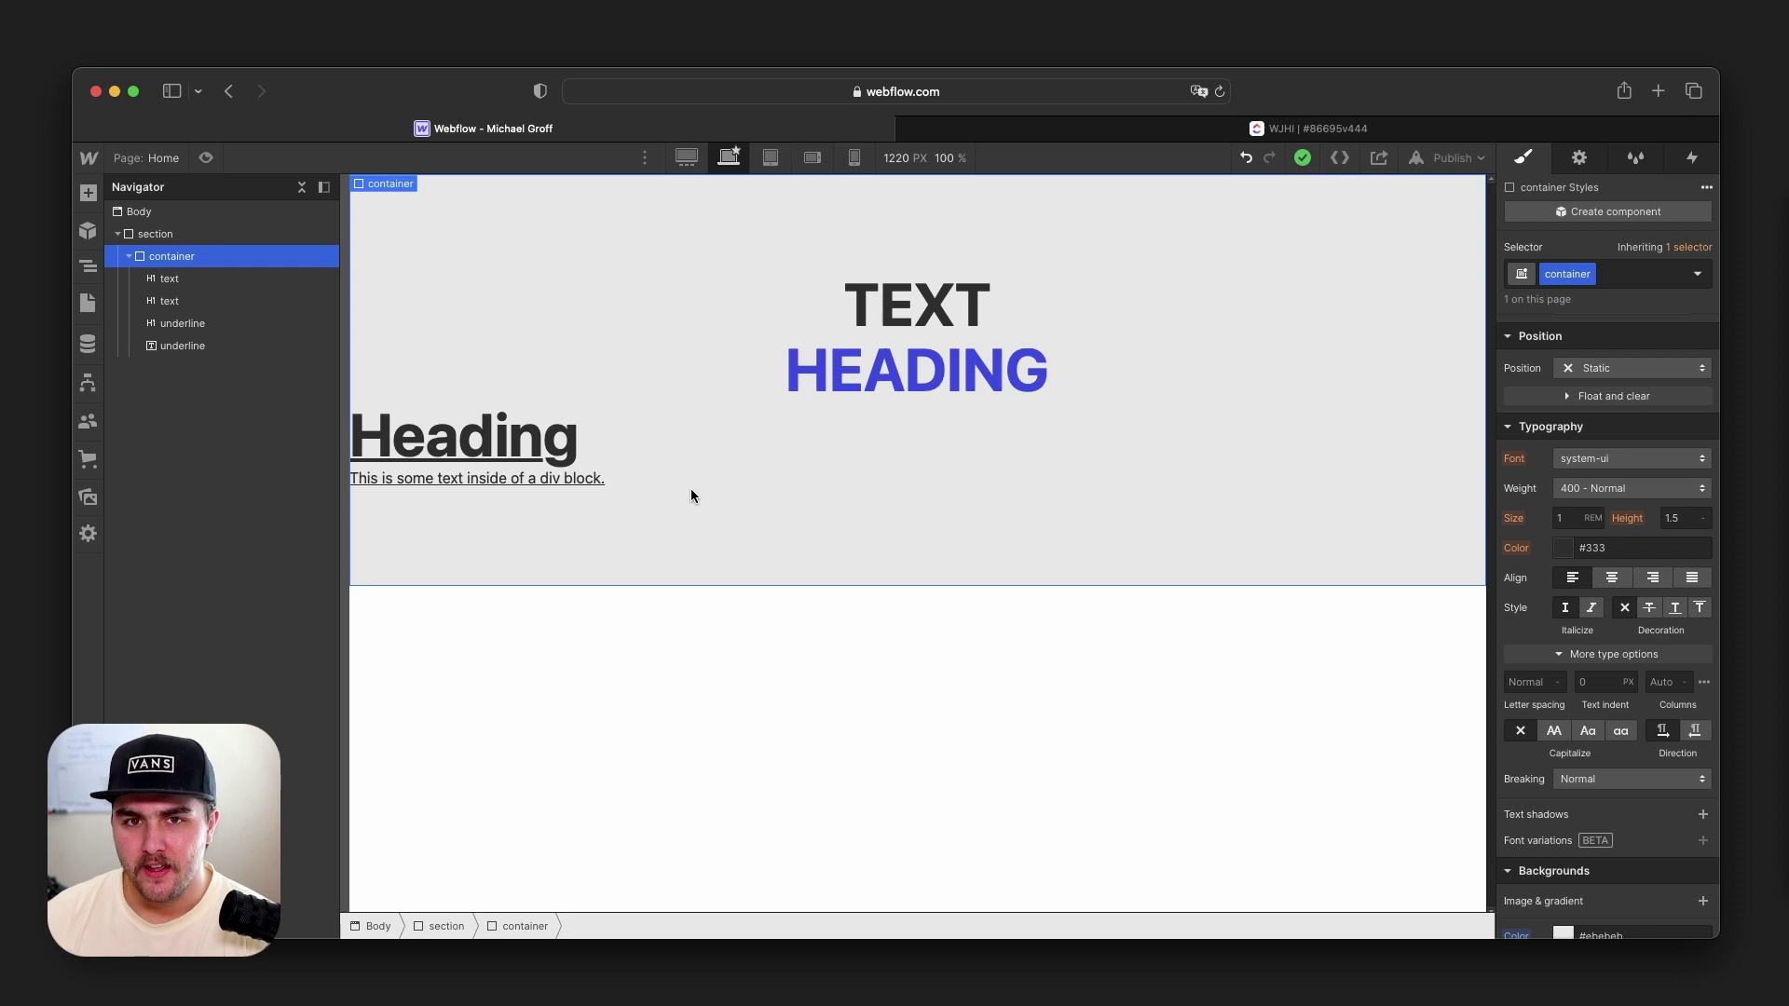
click(536, 485)
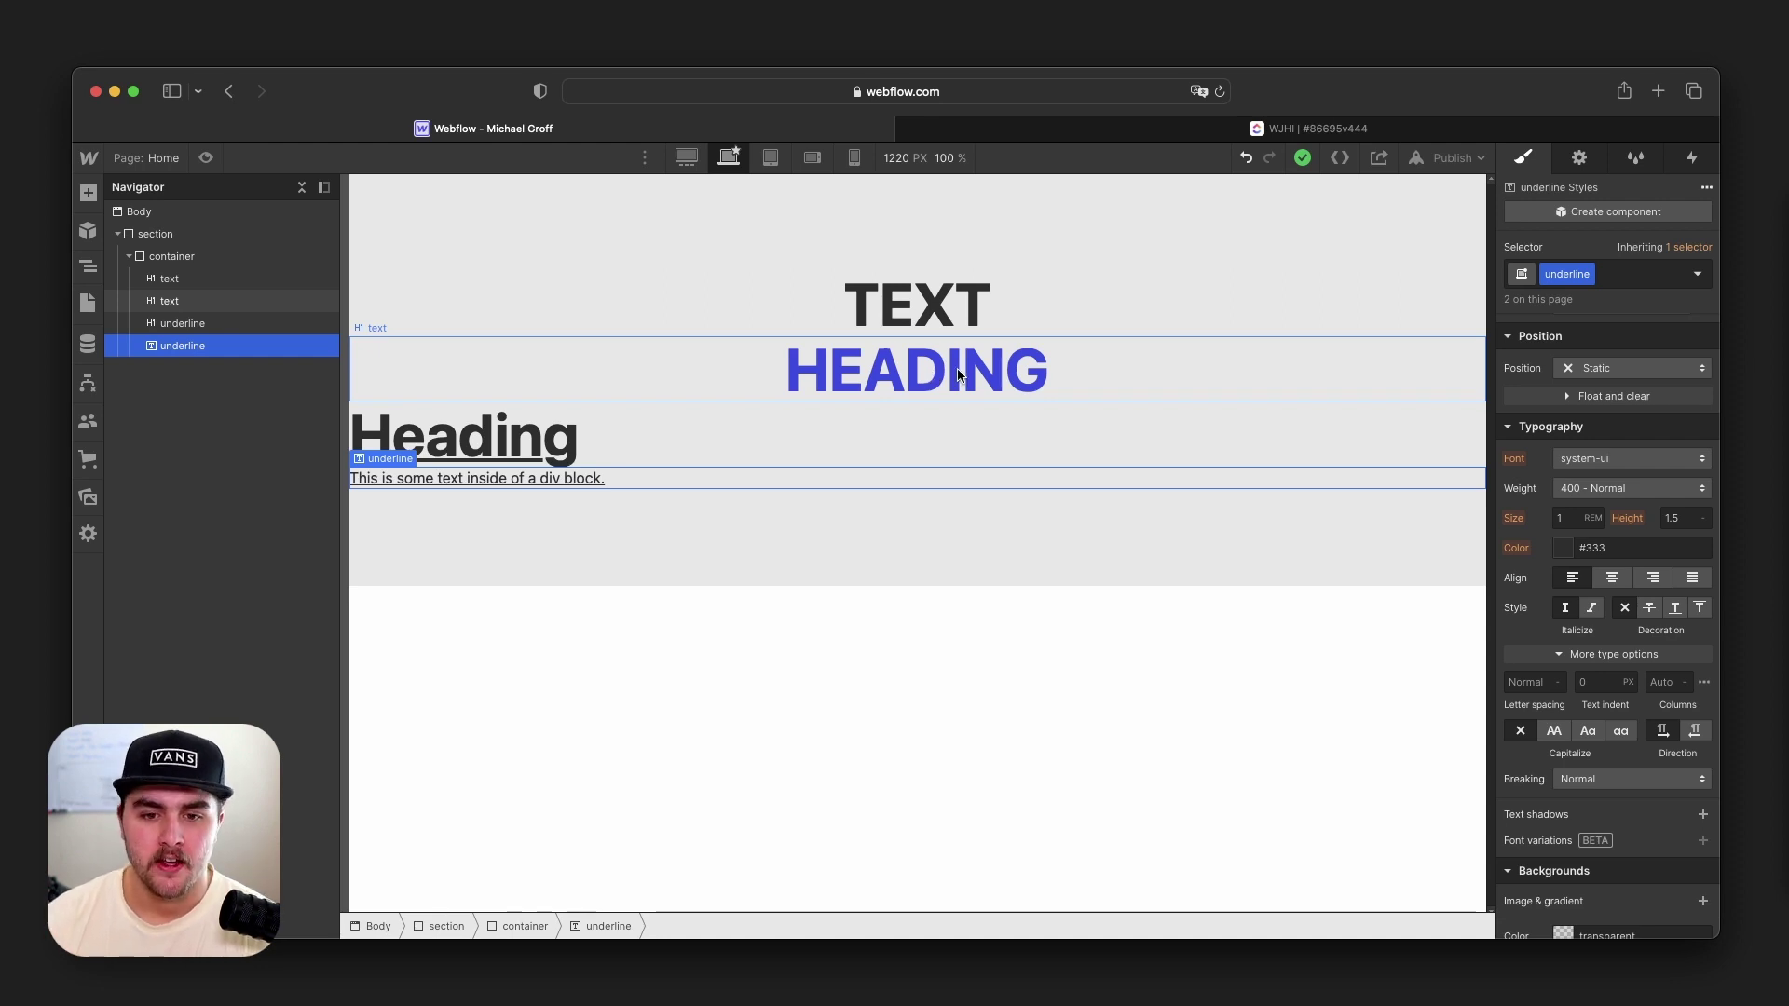
Add the existing 'underline' class to the blue HEADING as a combo class.
click(923, 365)
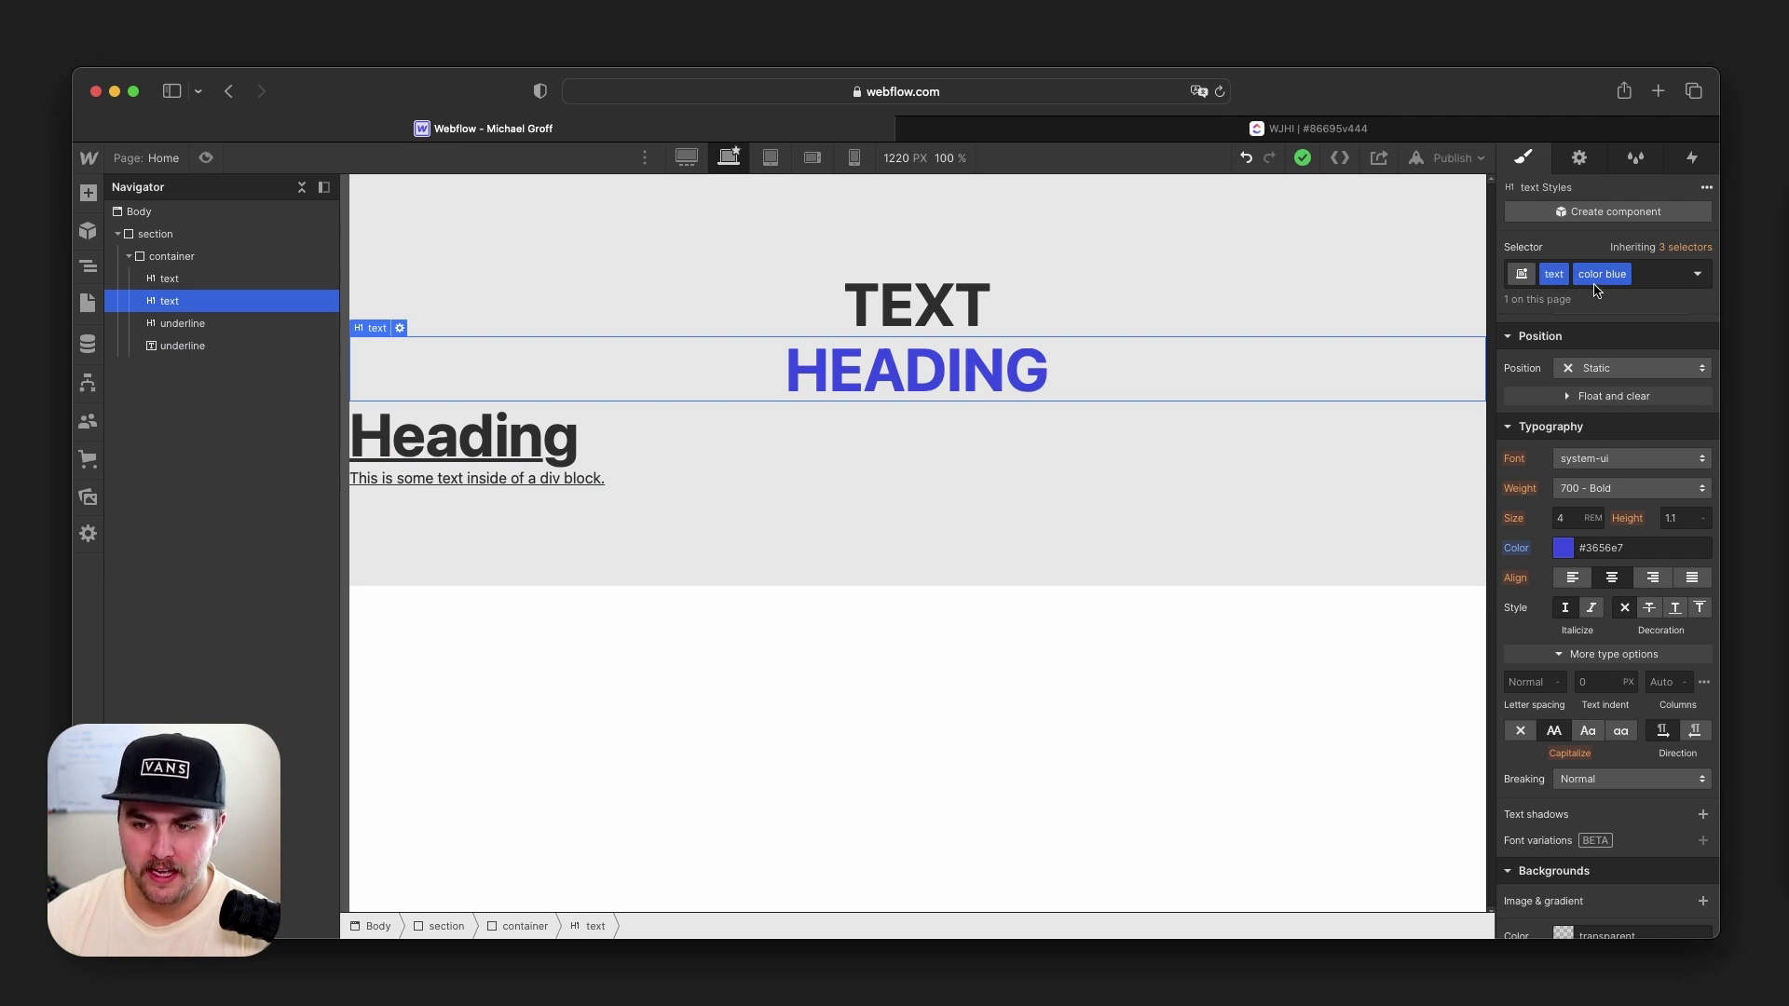
scroll(1668, 364, up, 5)
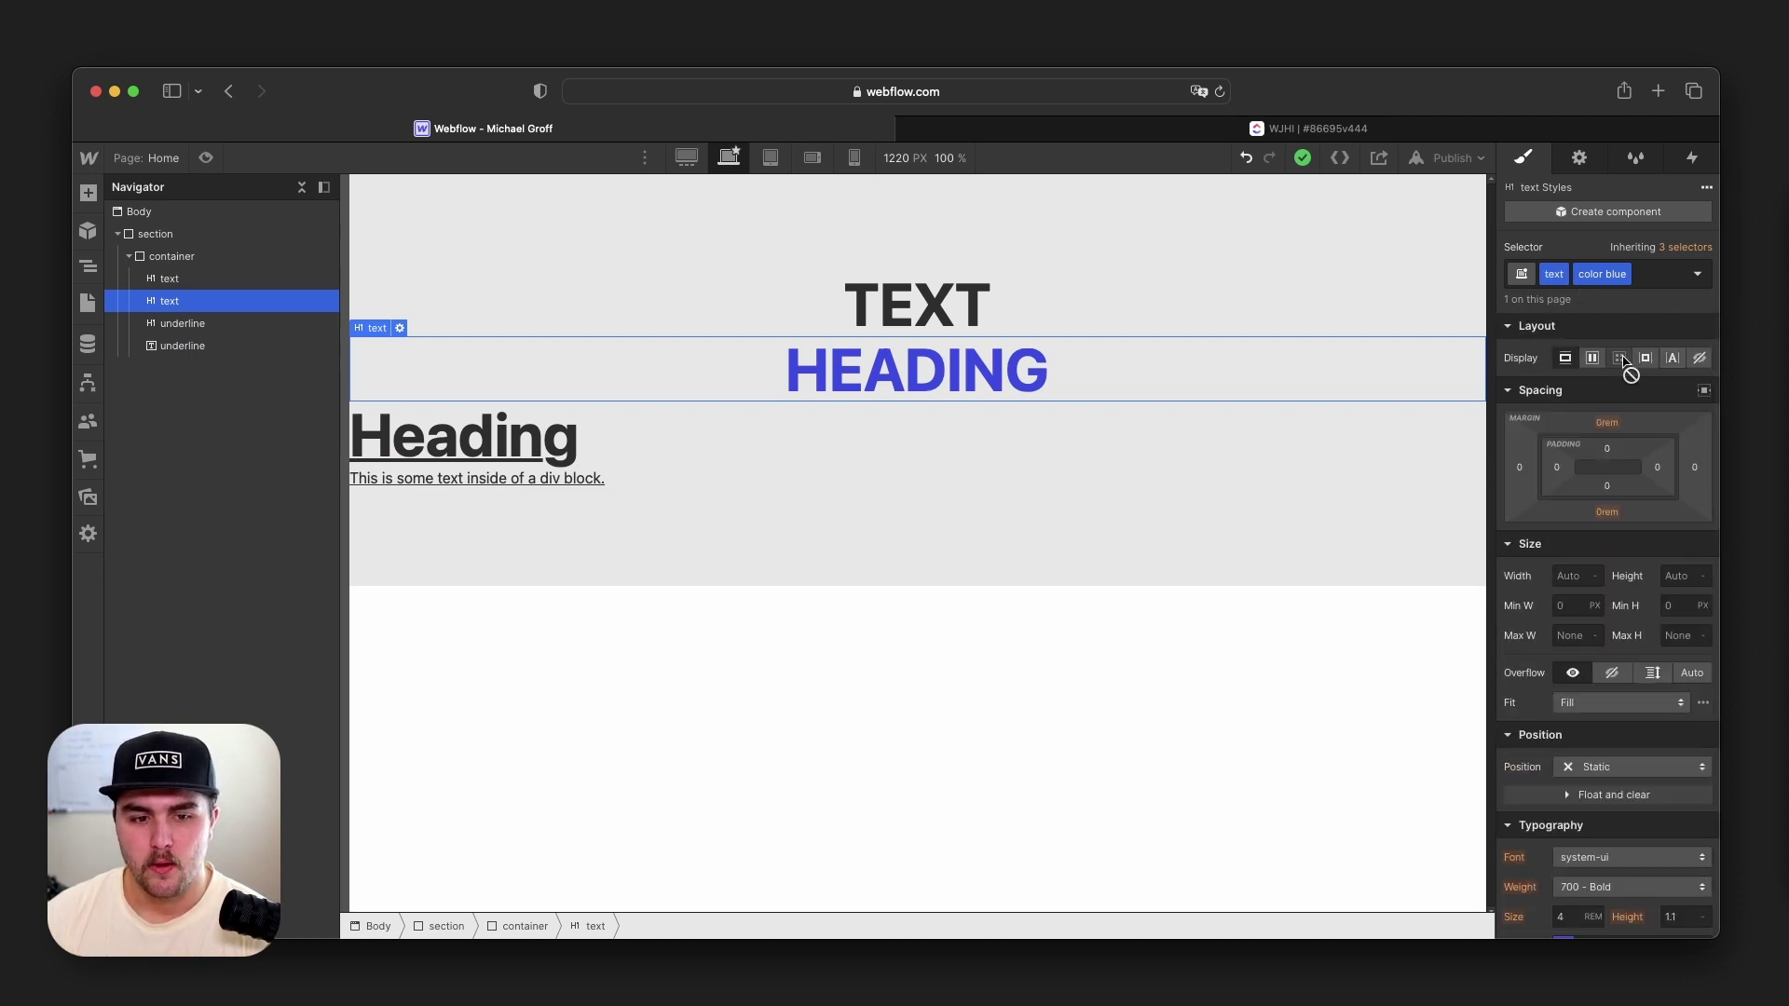
click(1664, 274)
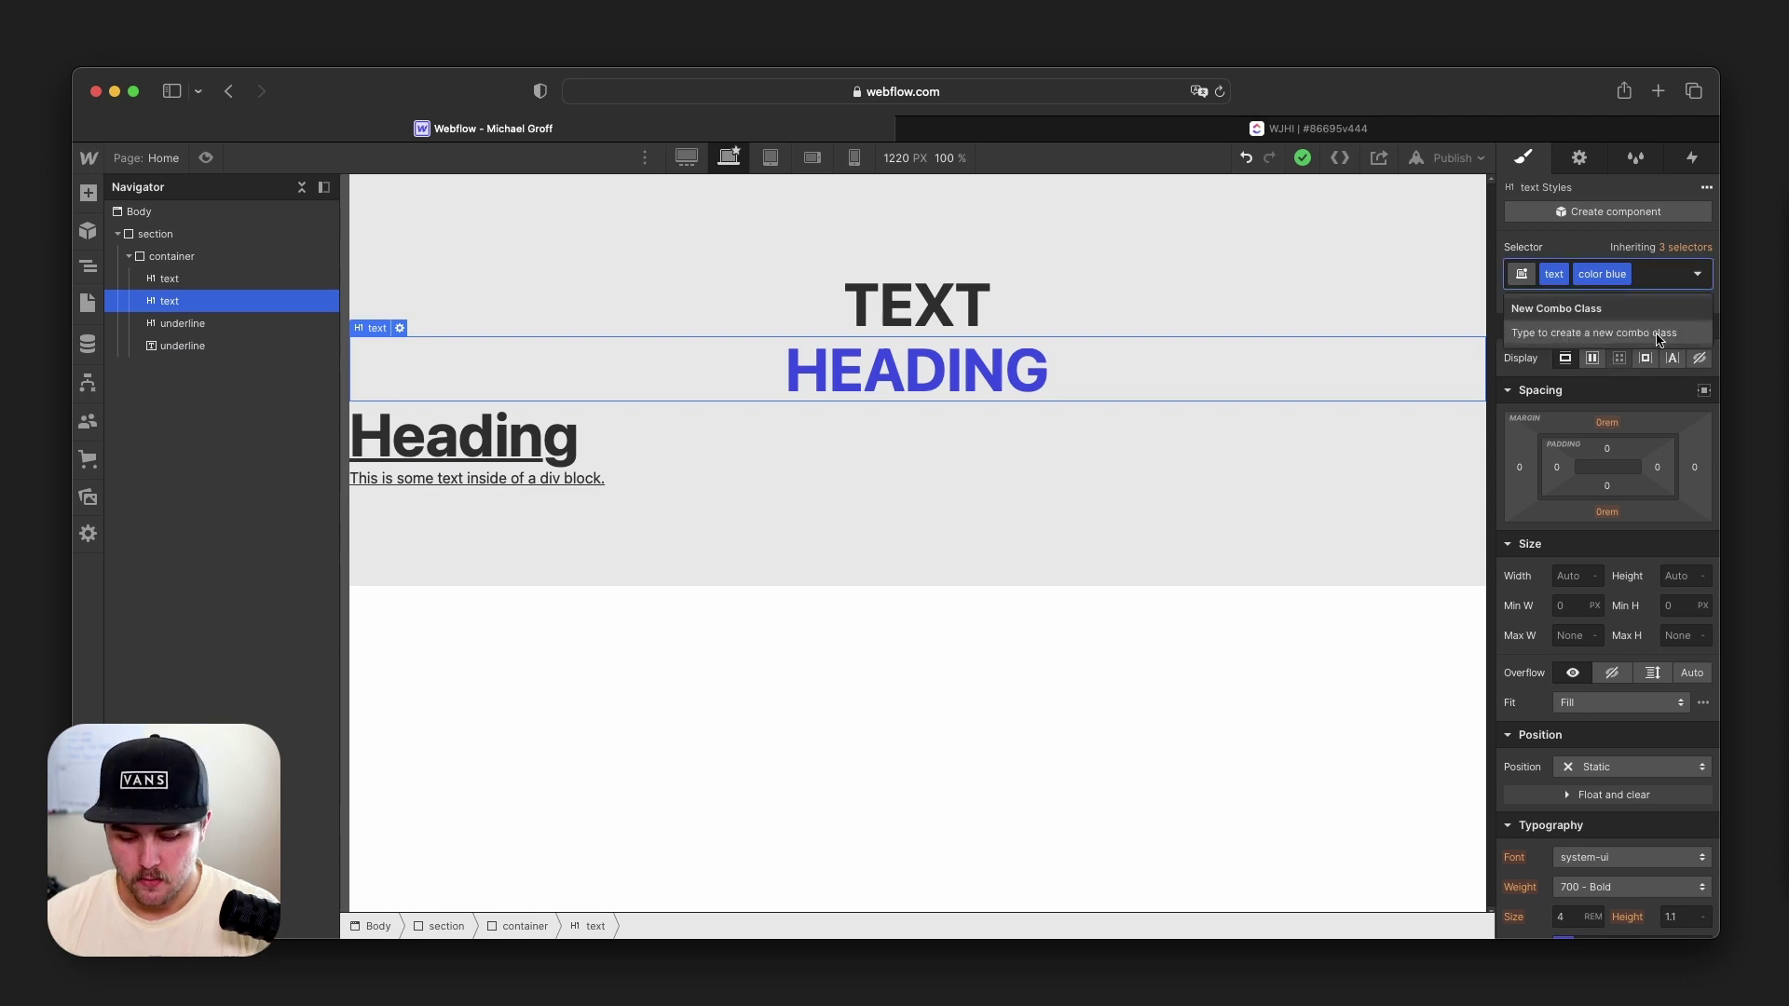
text(underl)
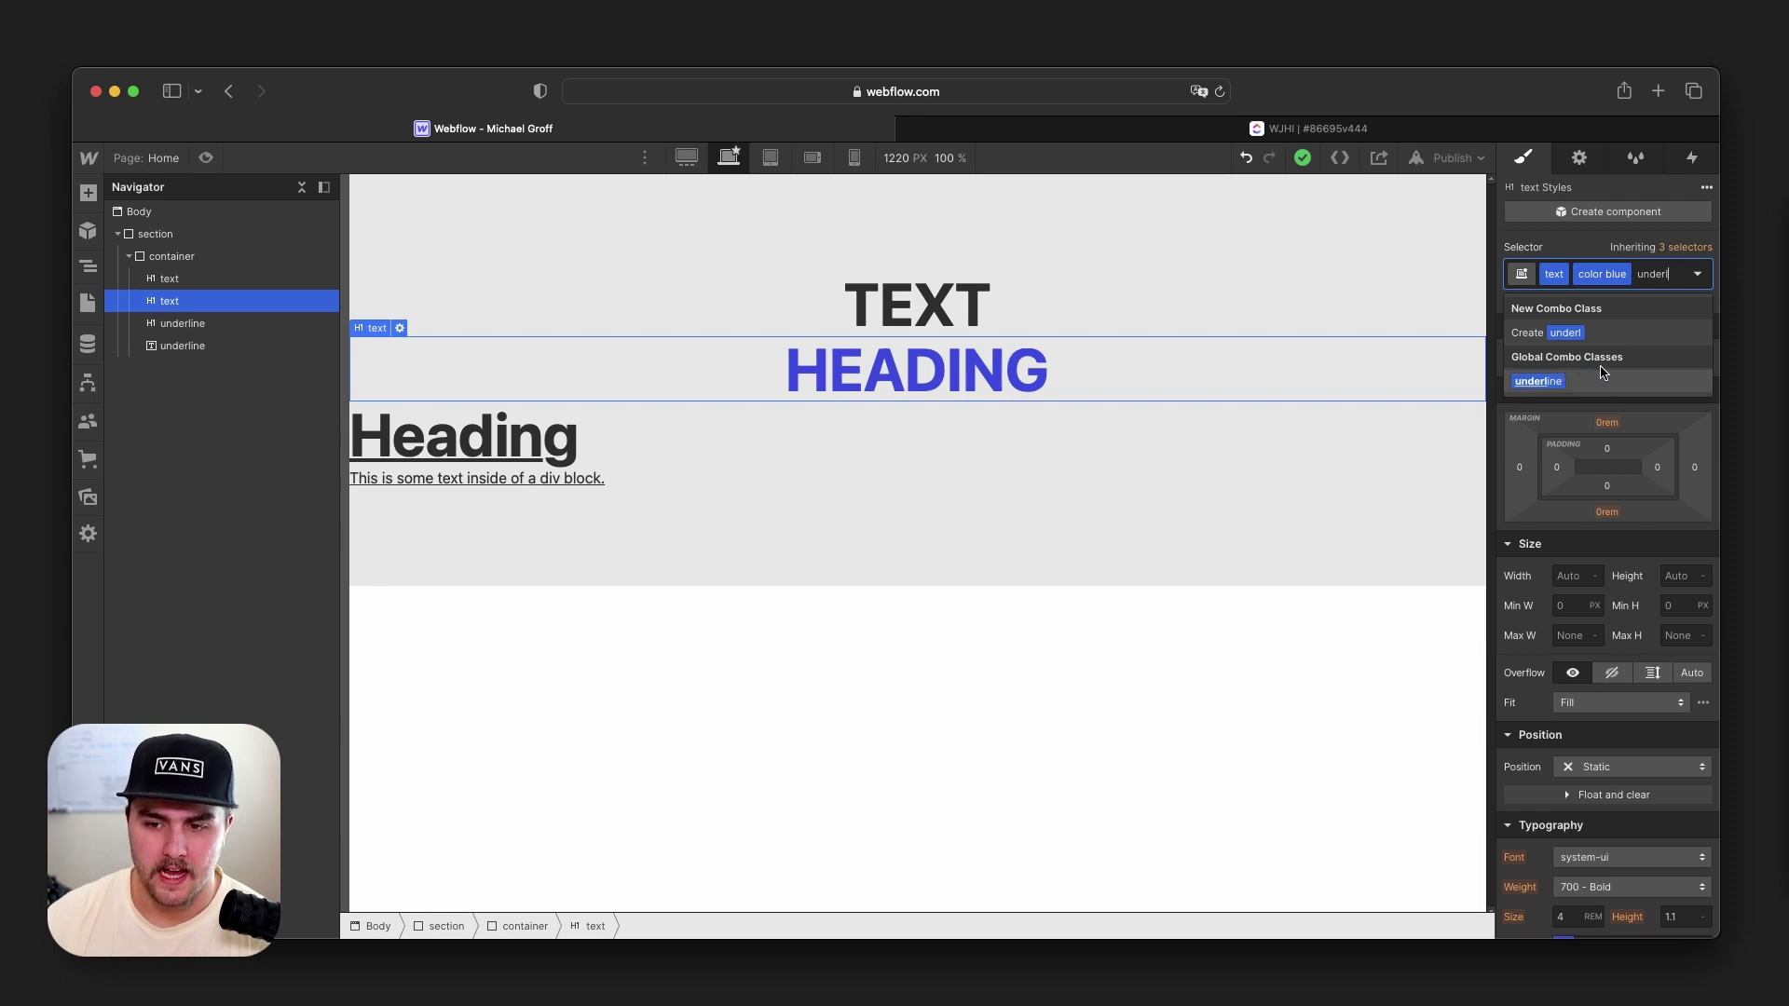
click(1540, 382)
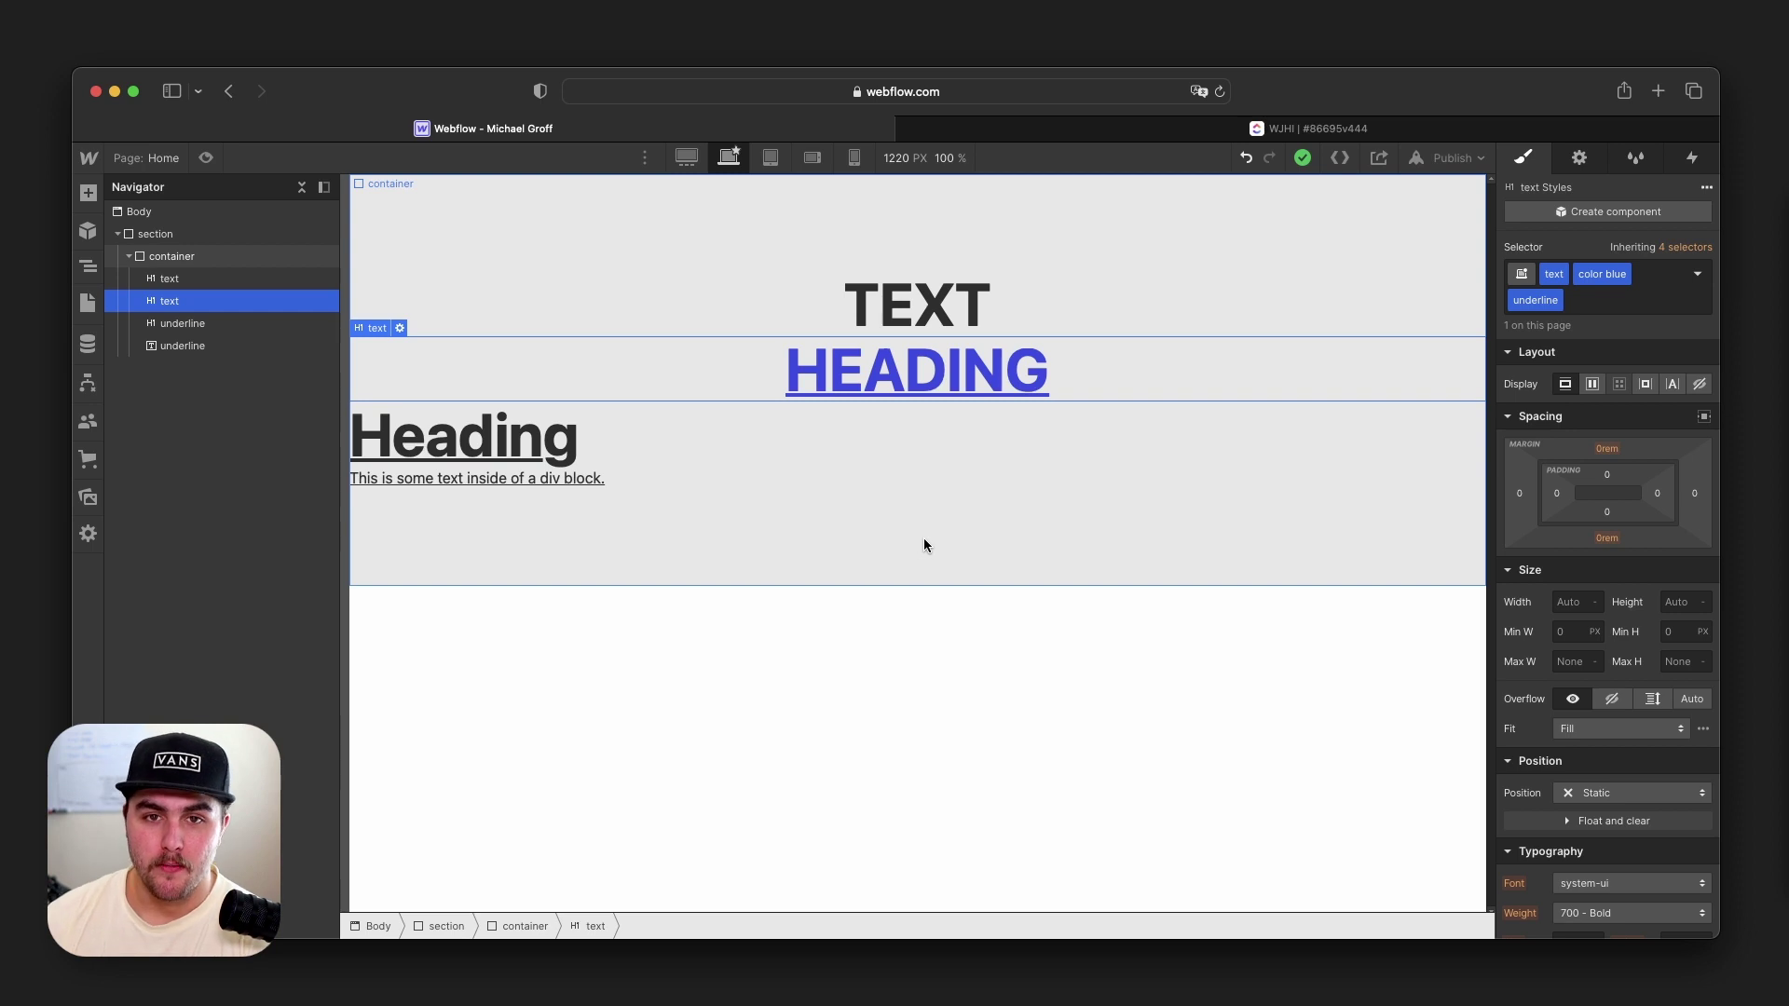
Set the underline class's decoration to None, removing underlines from all three elements.
click(561, 484)
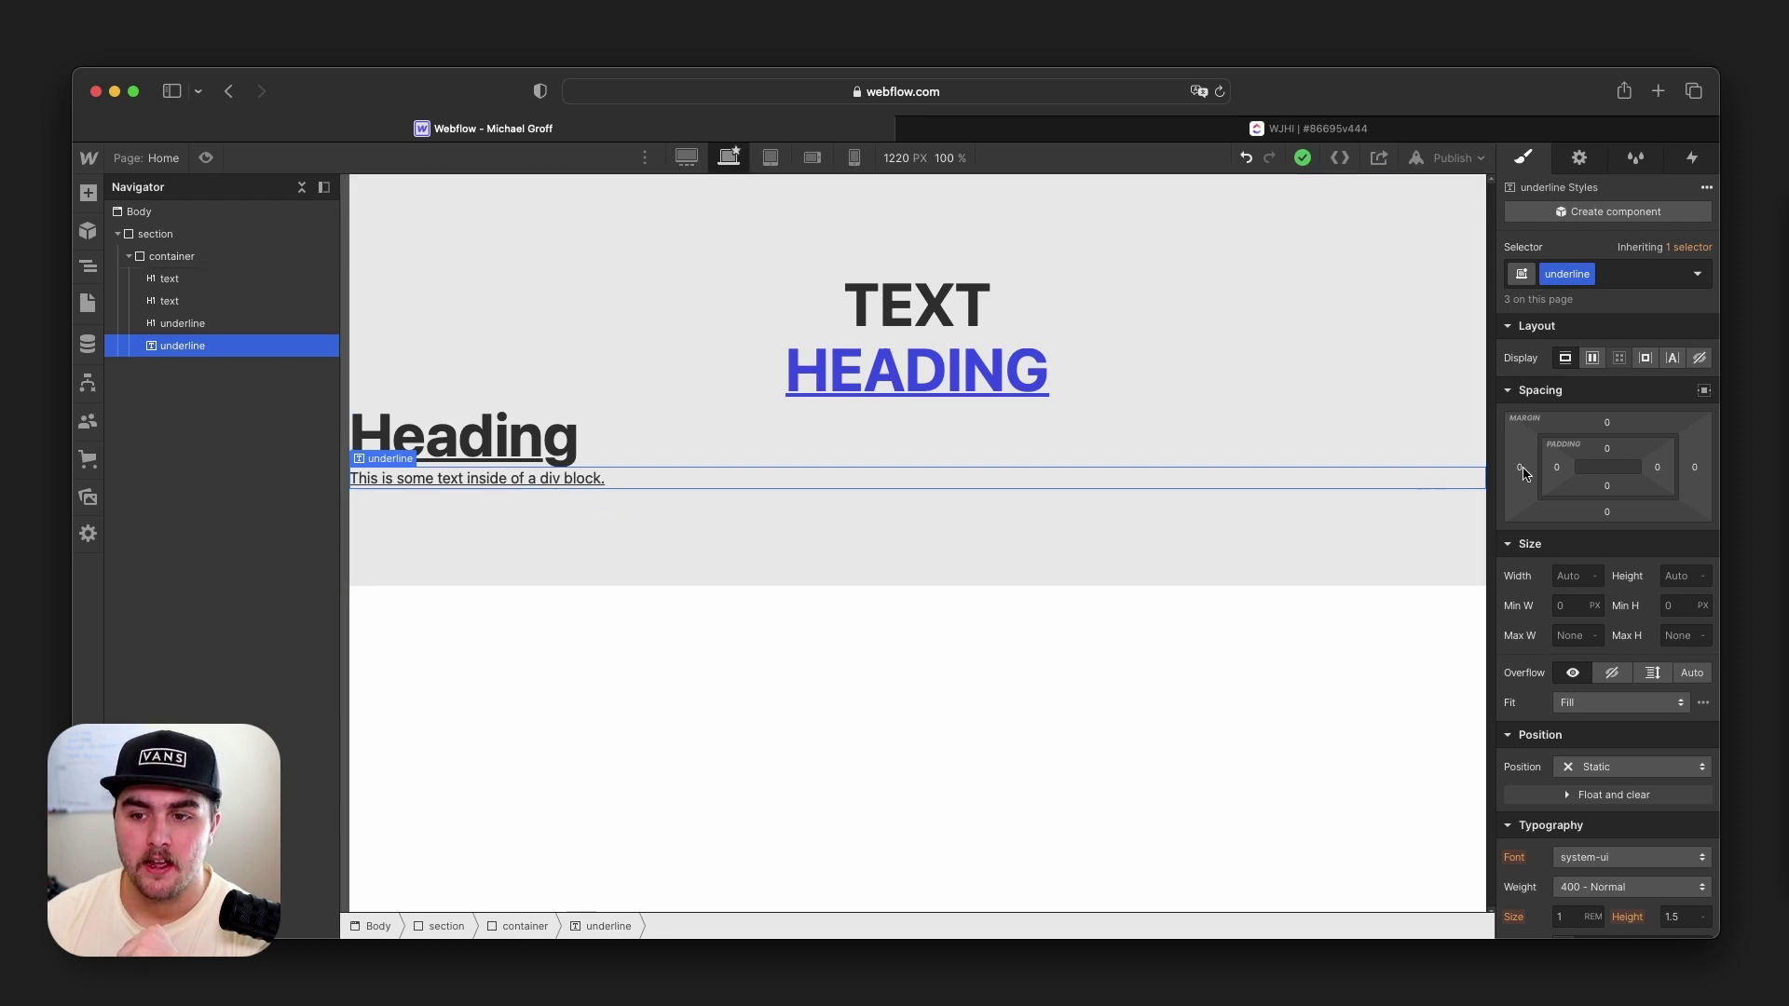
scroll(1621, 606, down, 5)
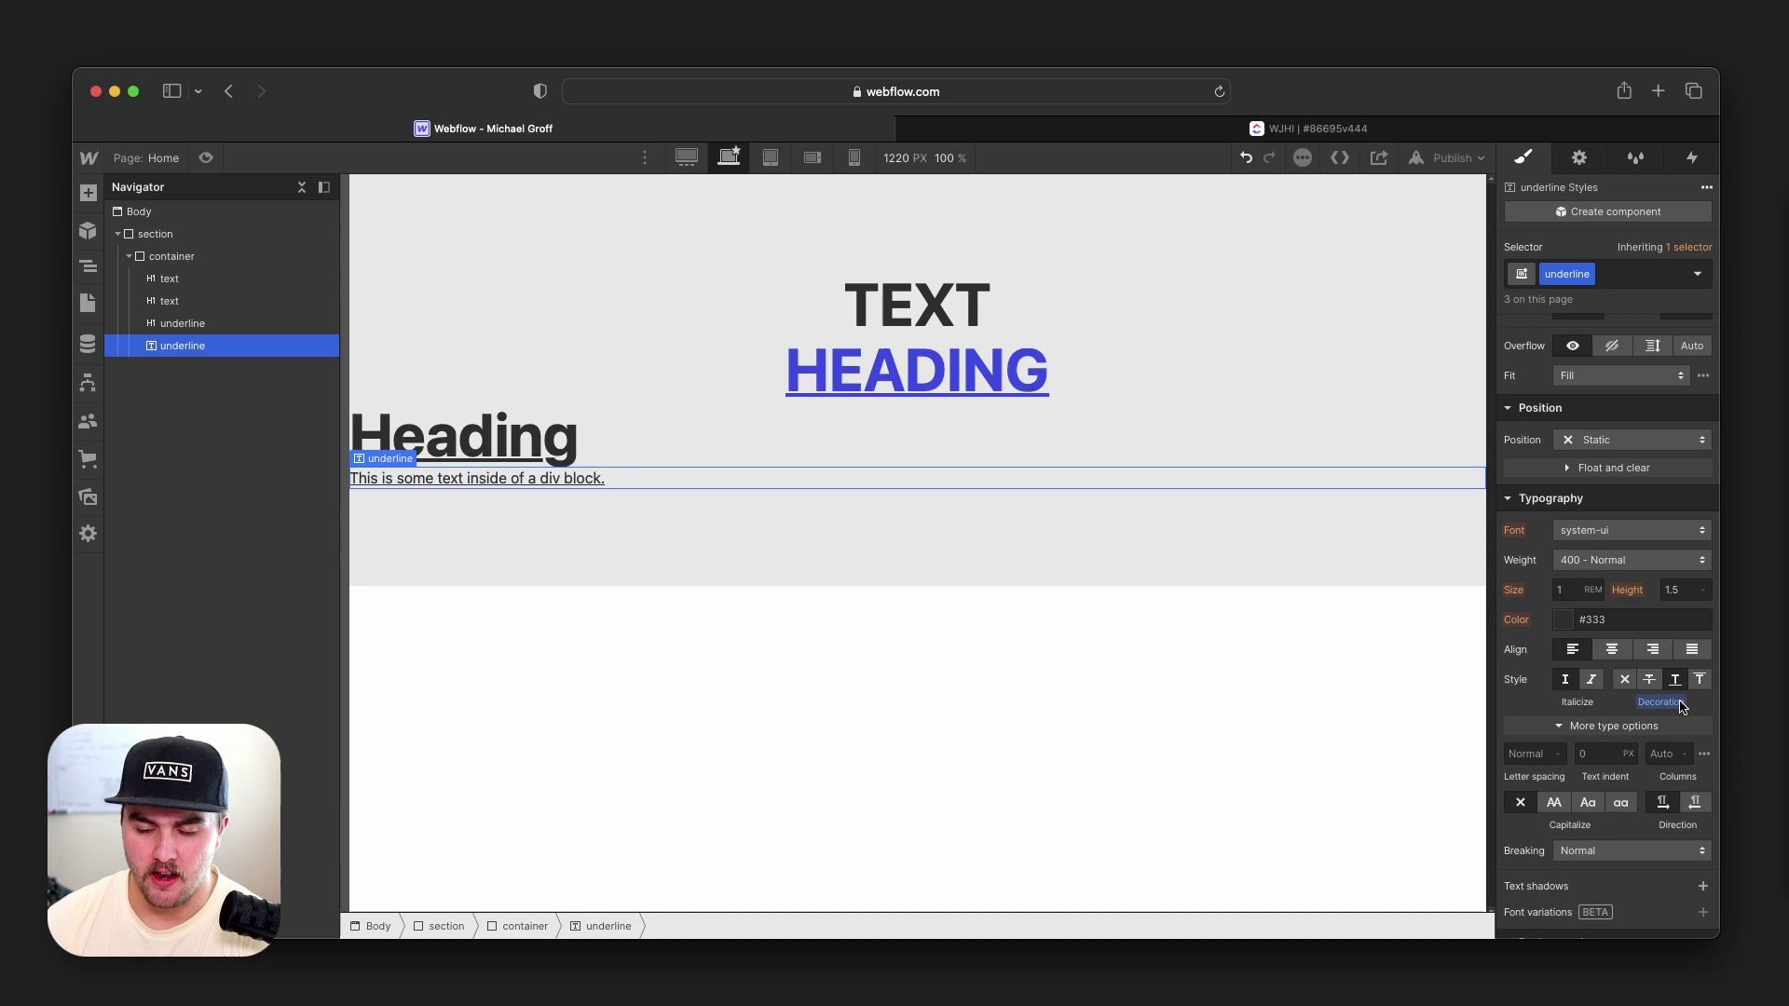
click(1624, 680)
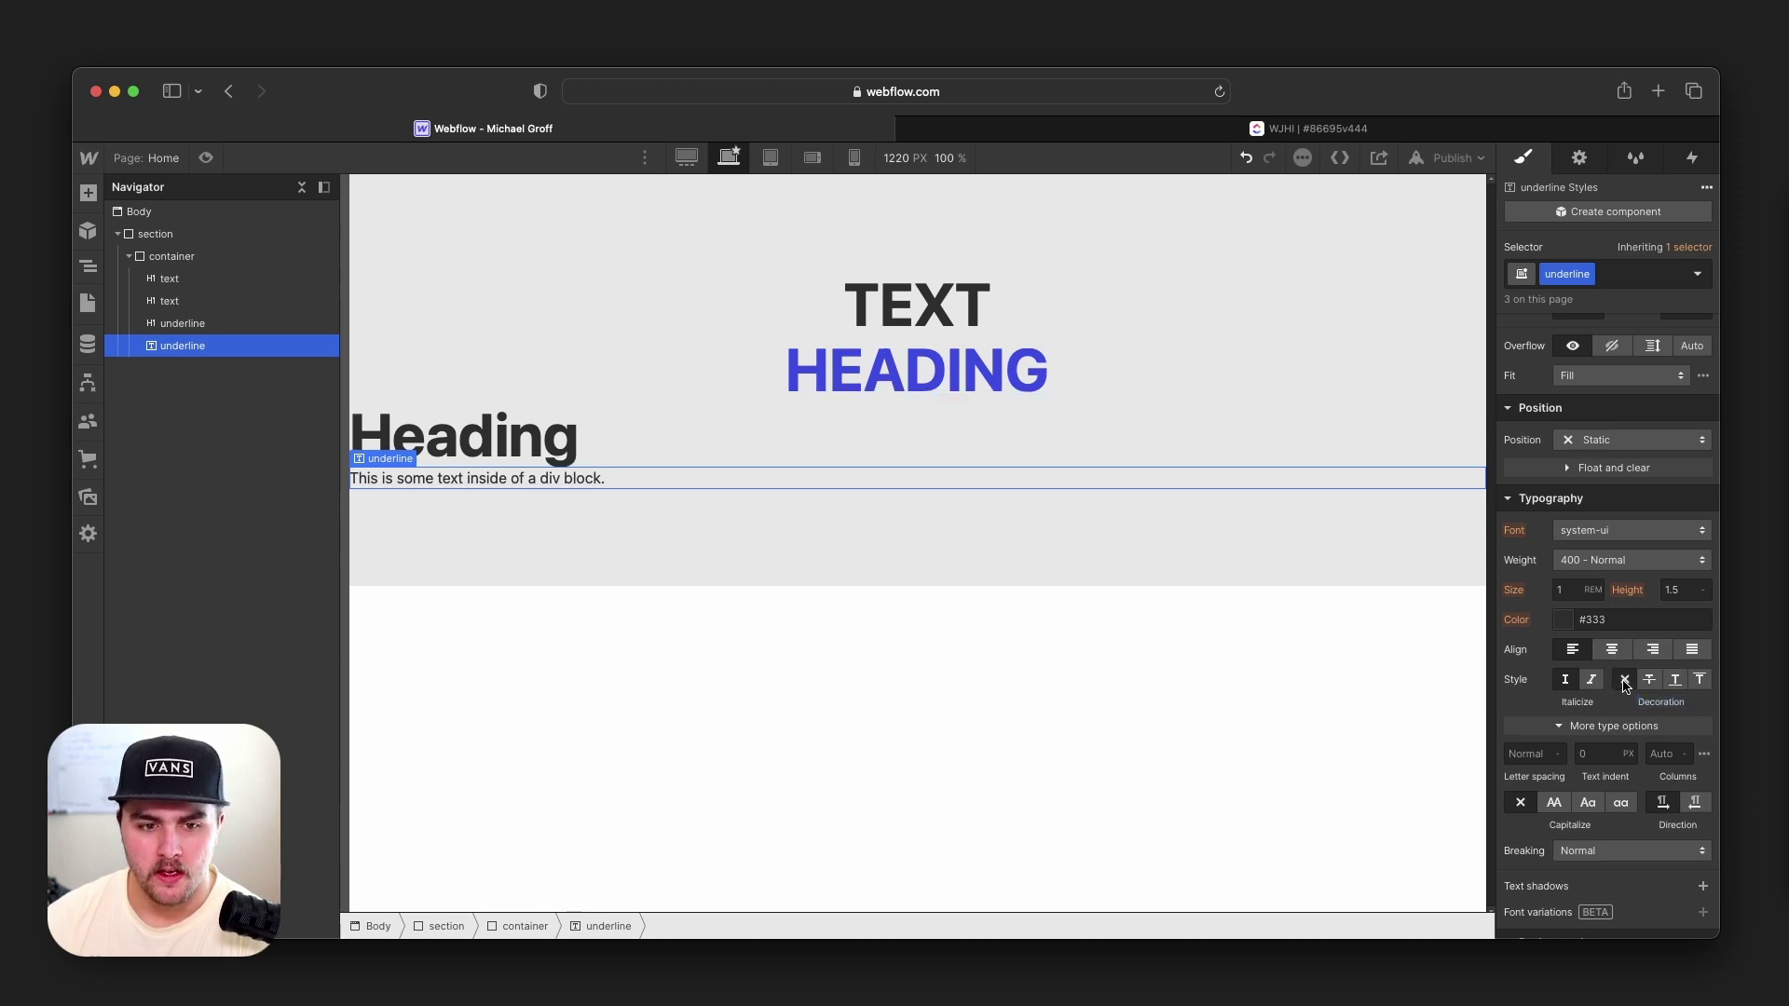
Set the section's bottom margin to 0 and give it 110 px top and bottom padding.
click(1176, 677)
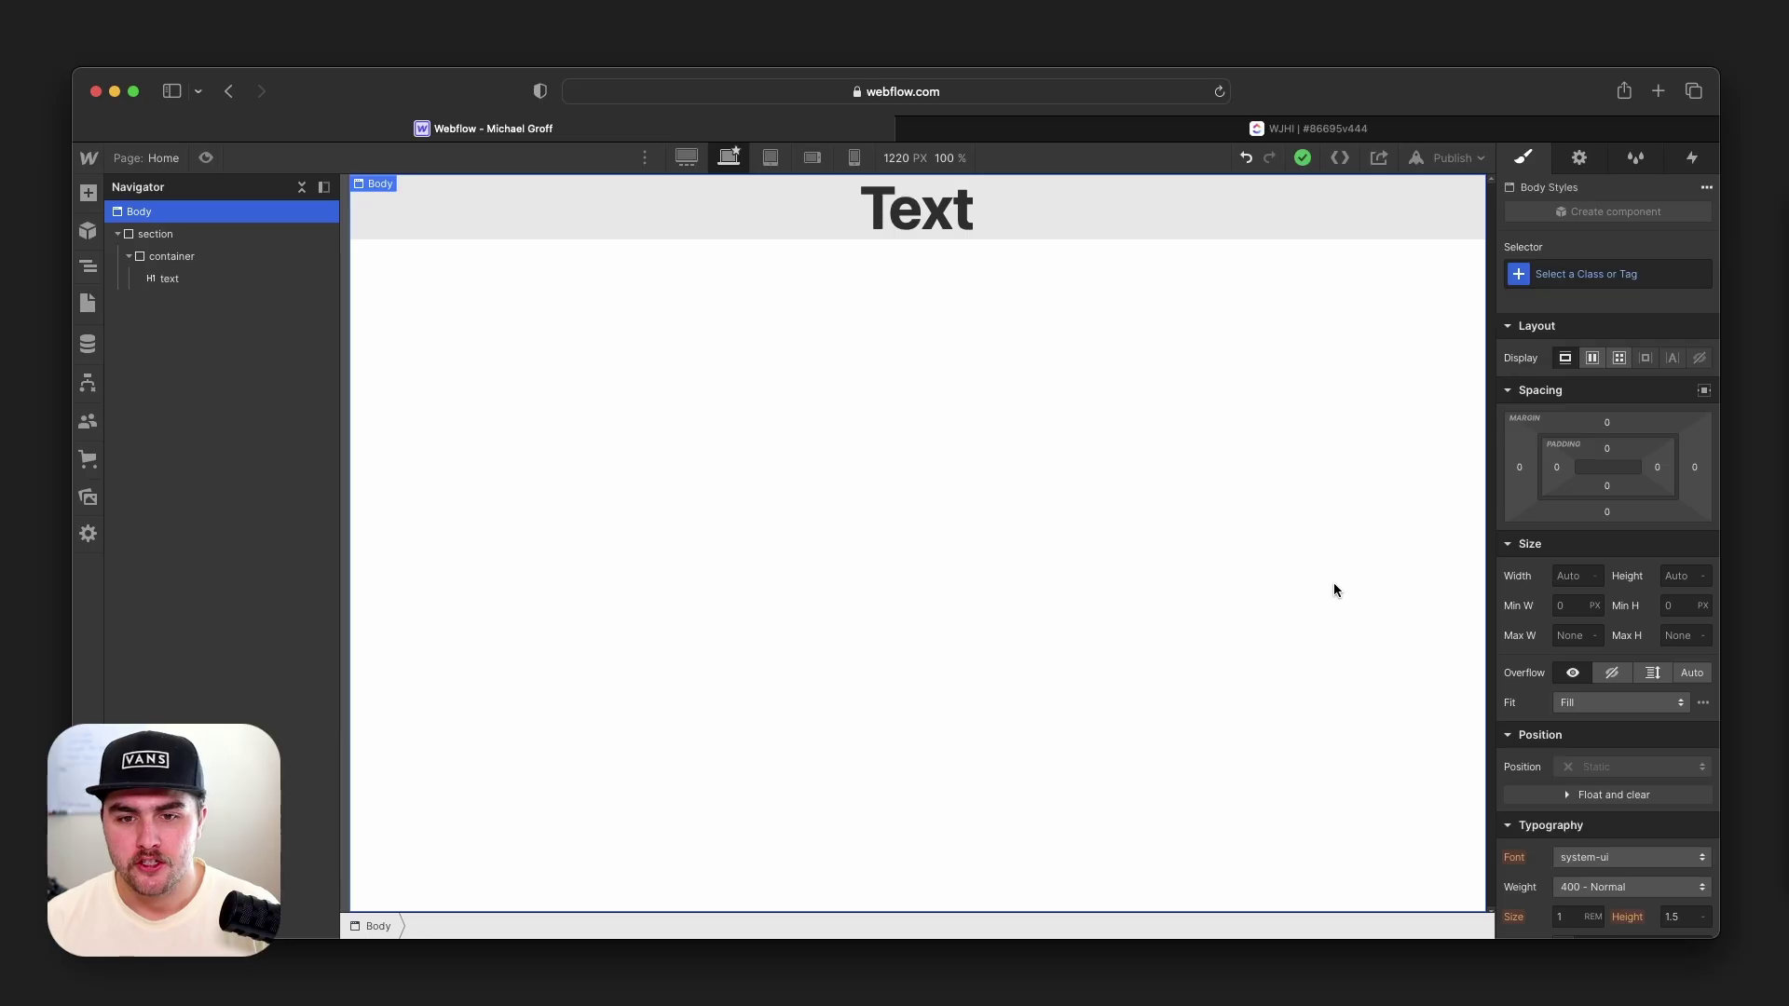
click(212, 238)
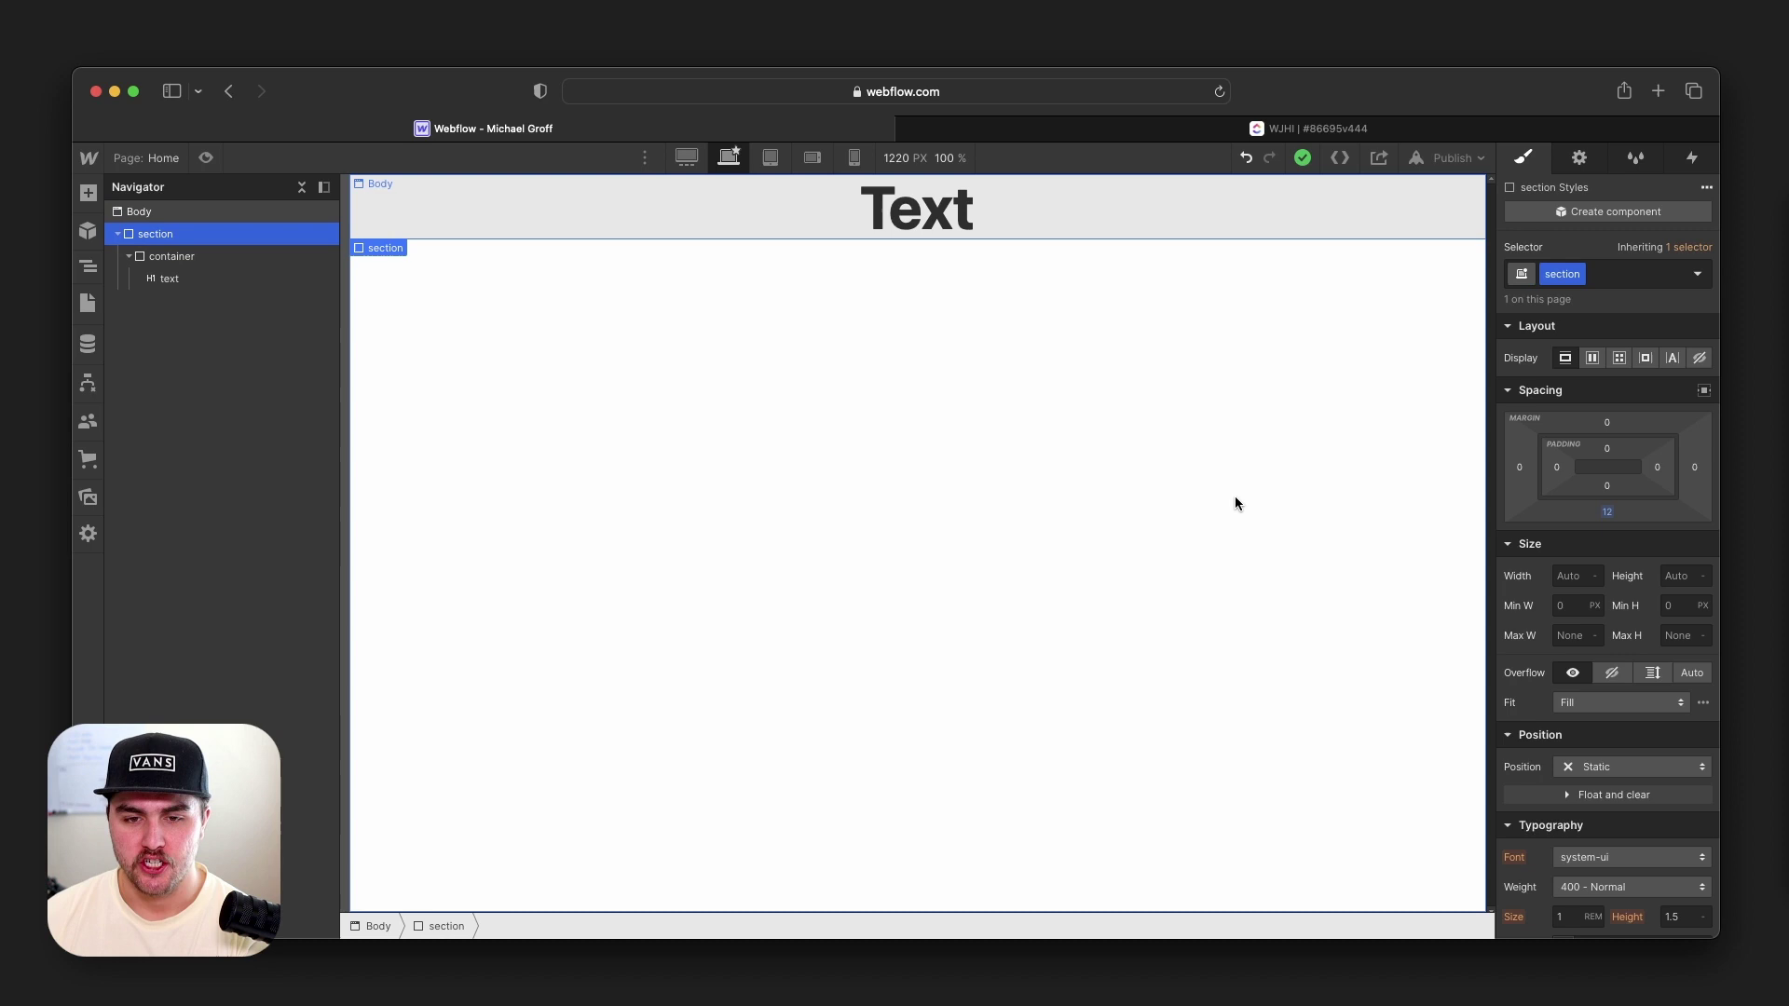
alt+click(1607, 511)
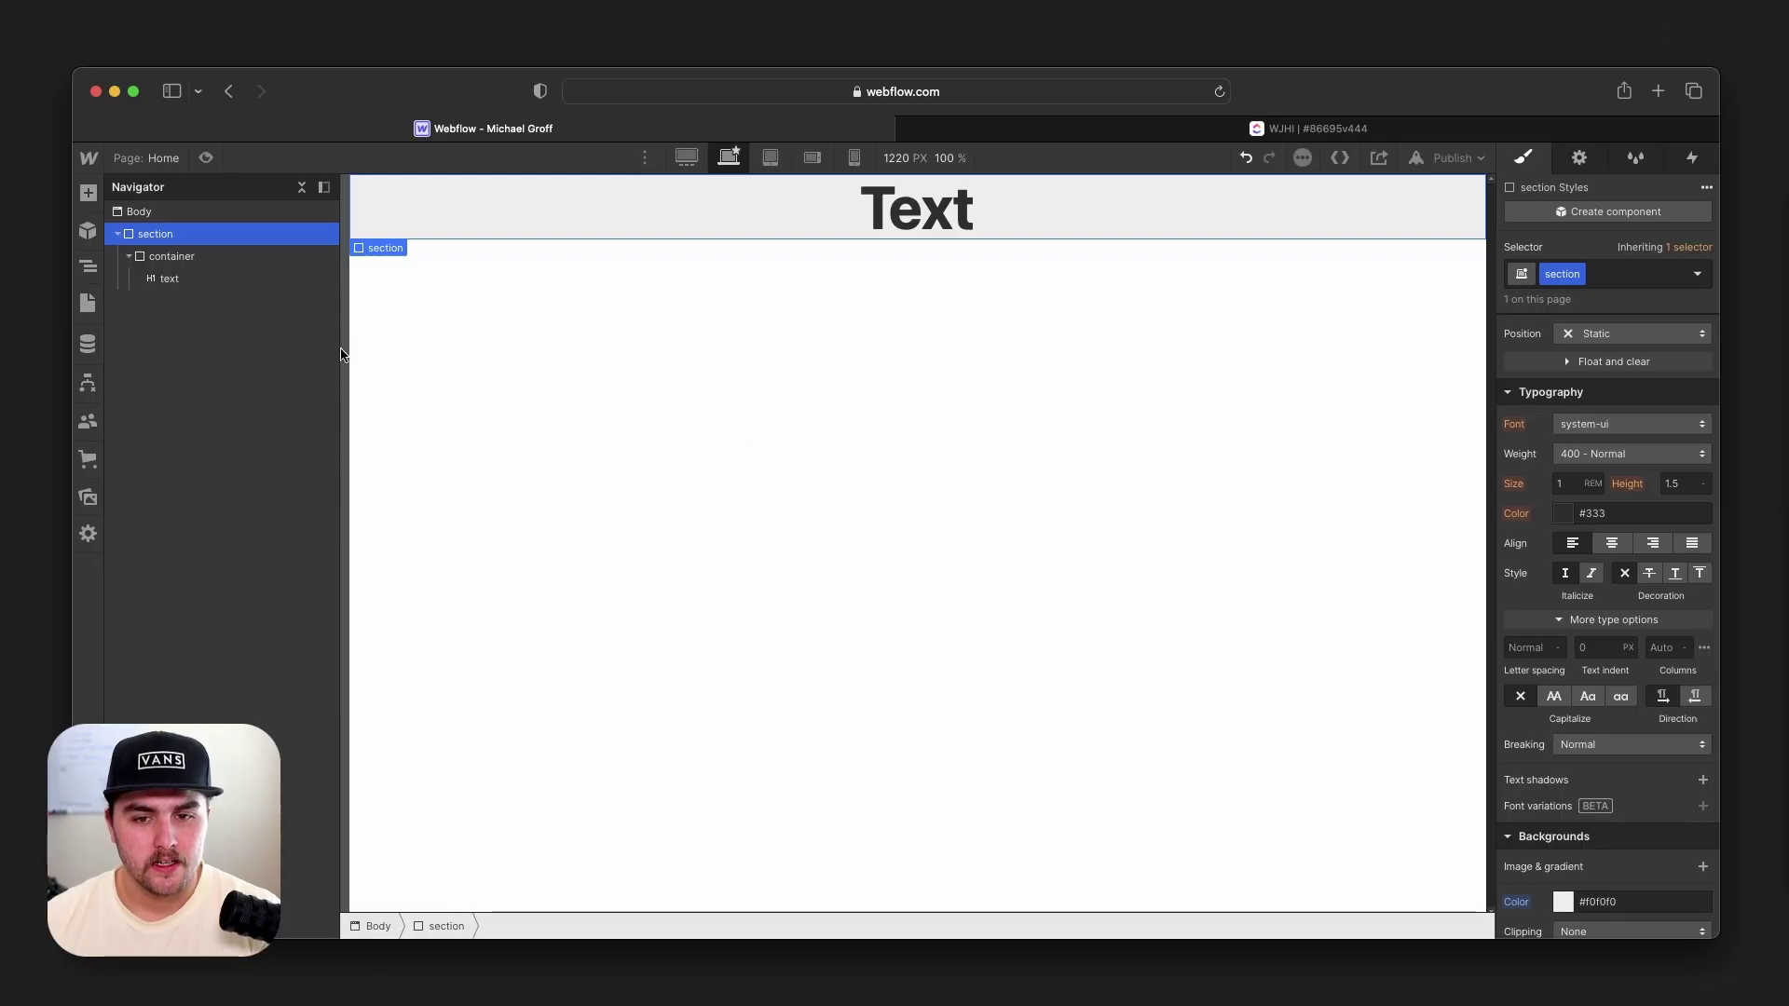
scroll(1617, 469, up, 5)
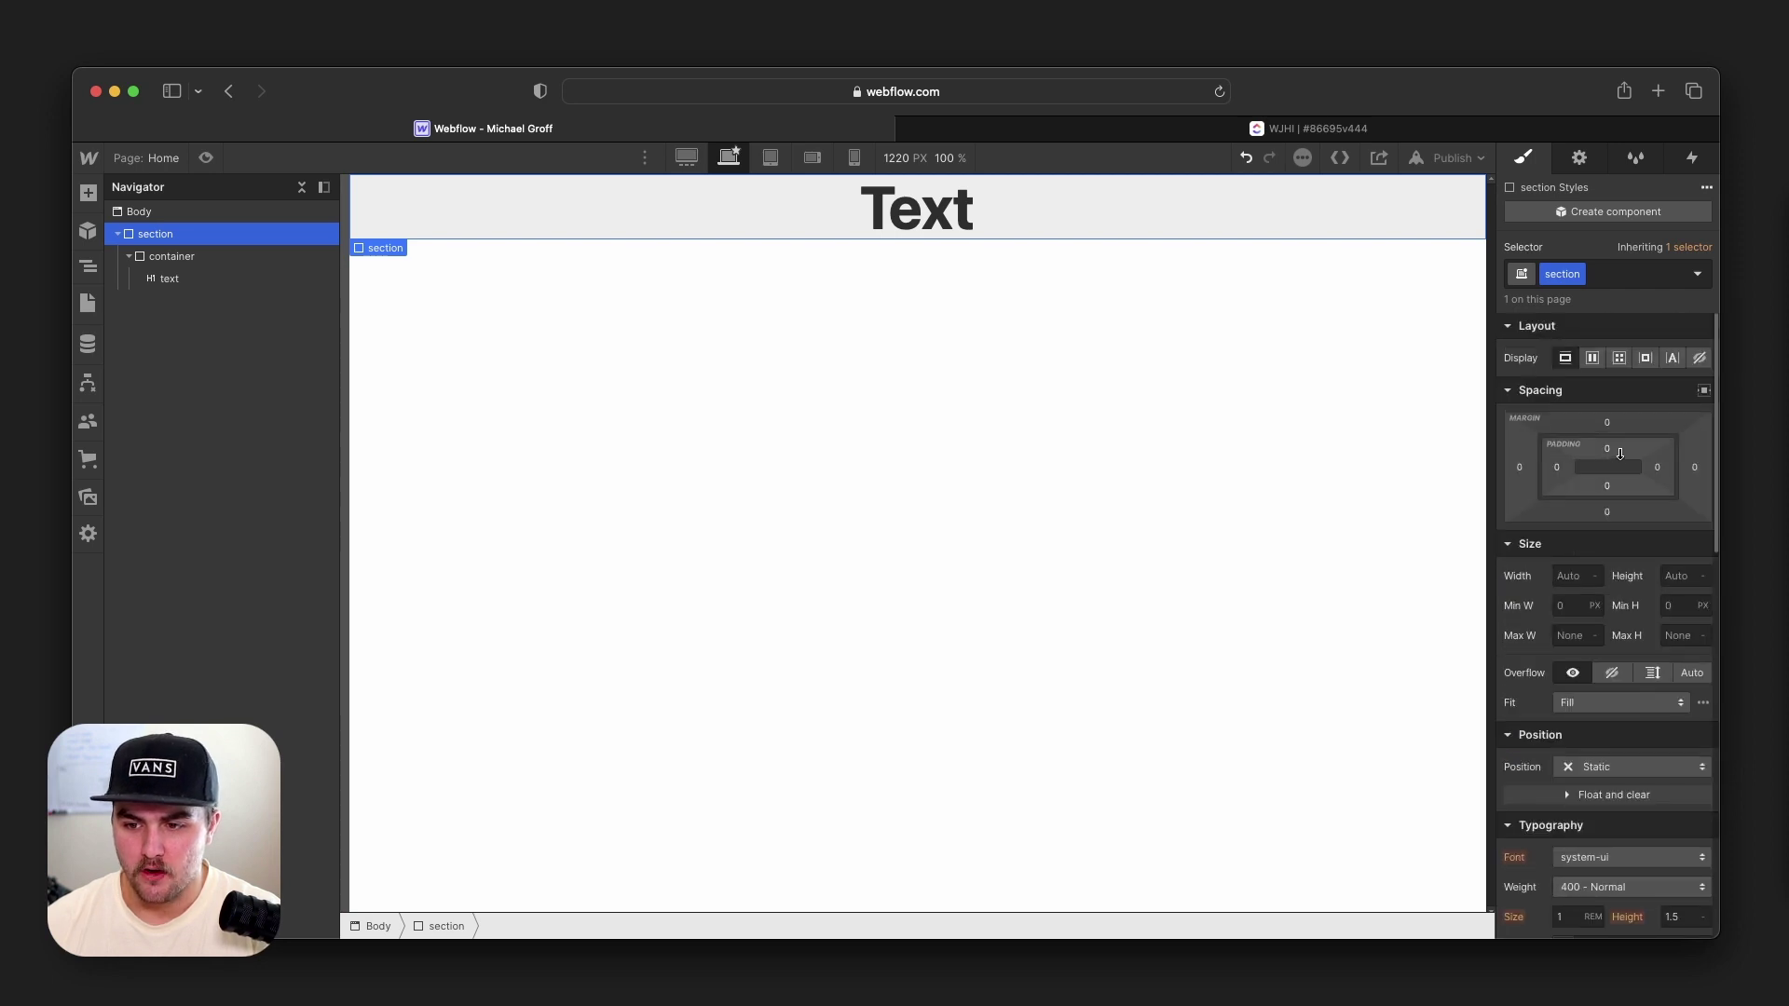
drag(1620, 452, 1640, 555)
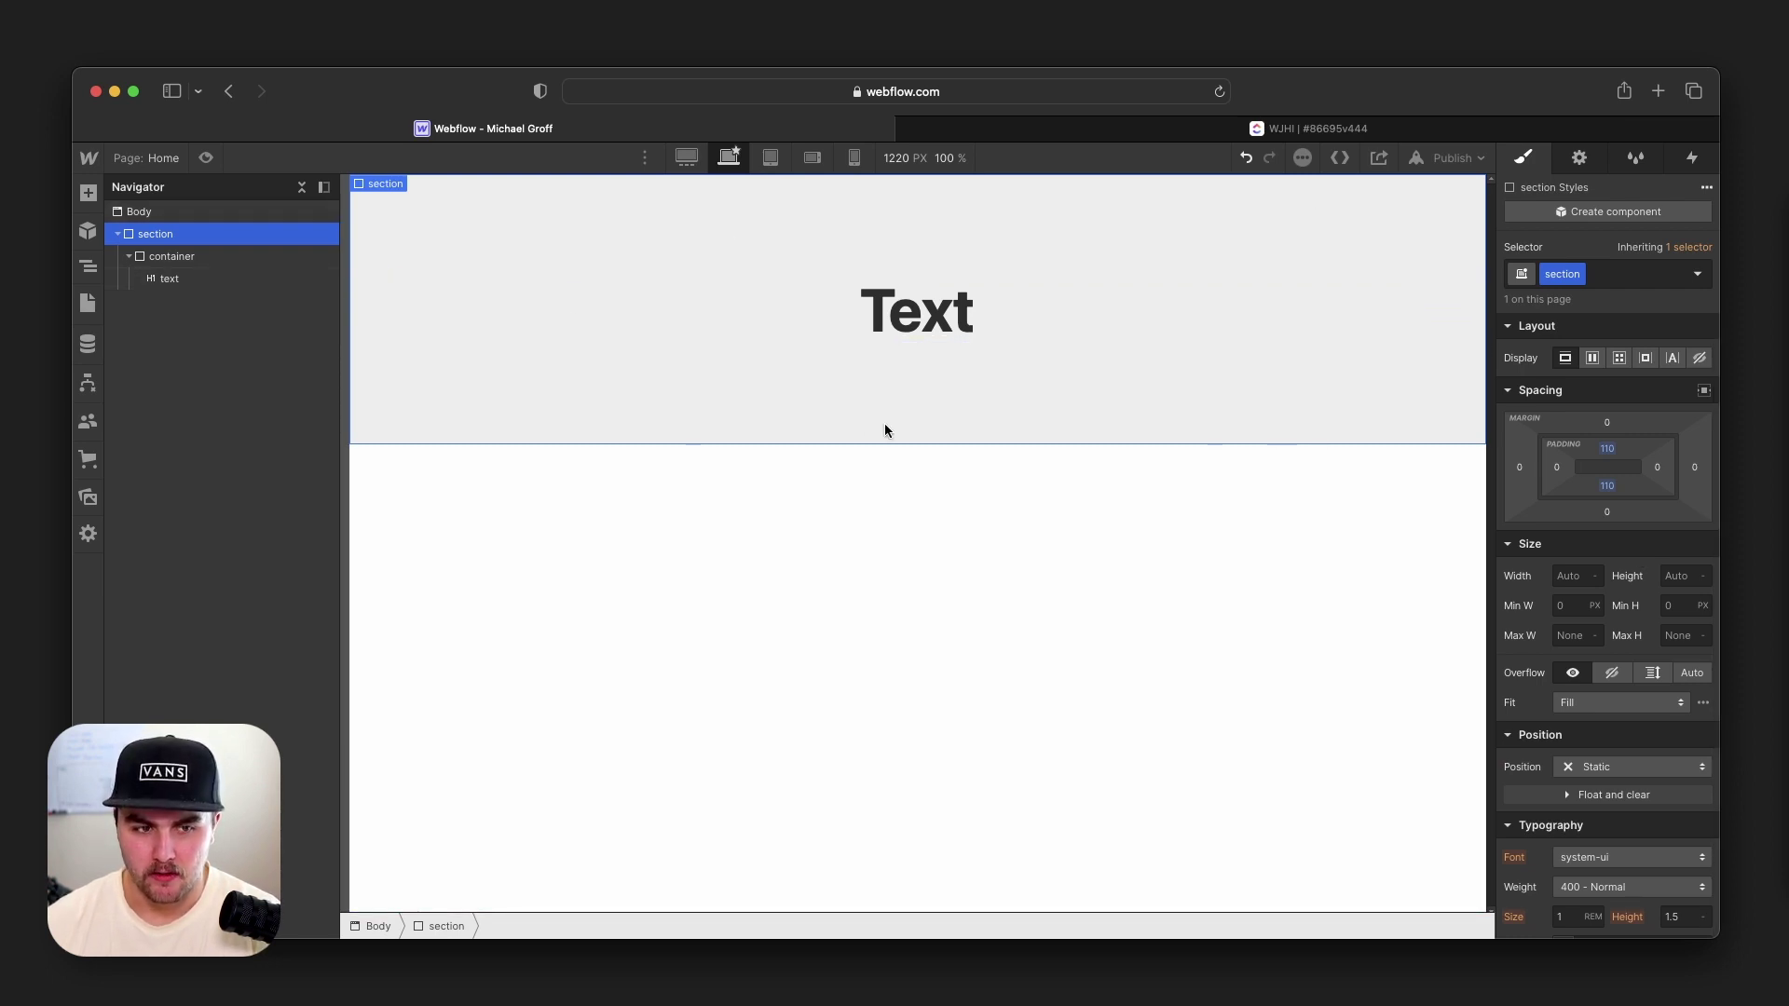
scroll(1642, 727, down, 8)
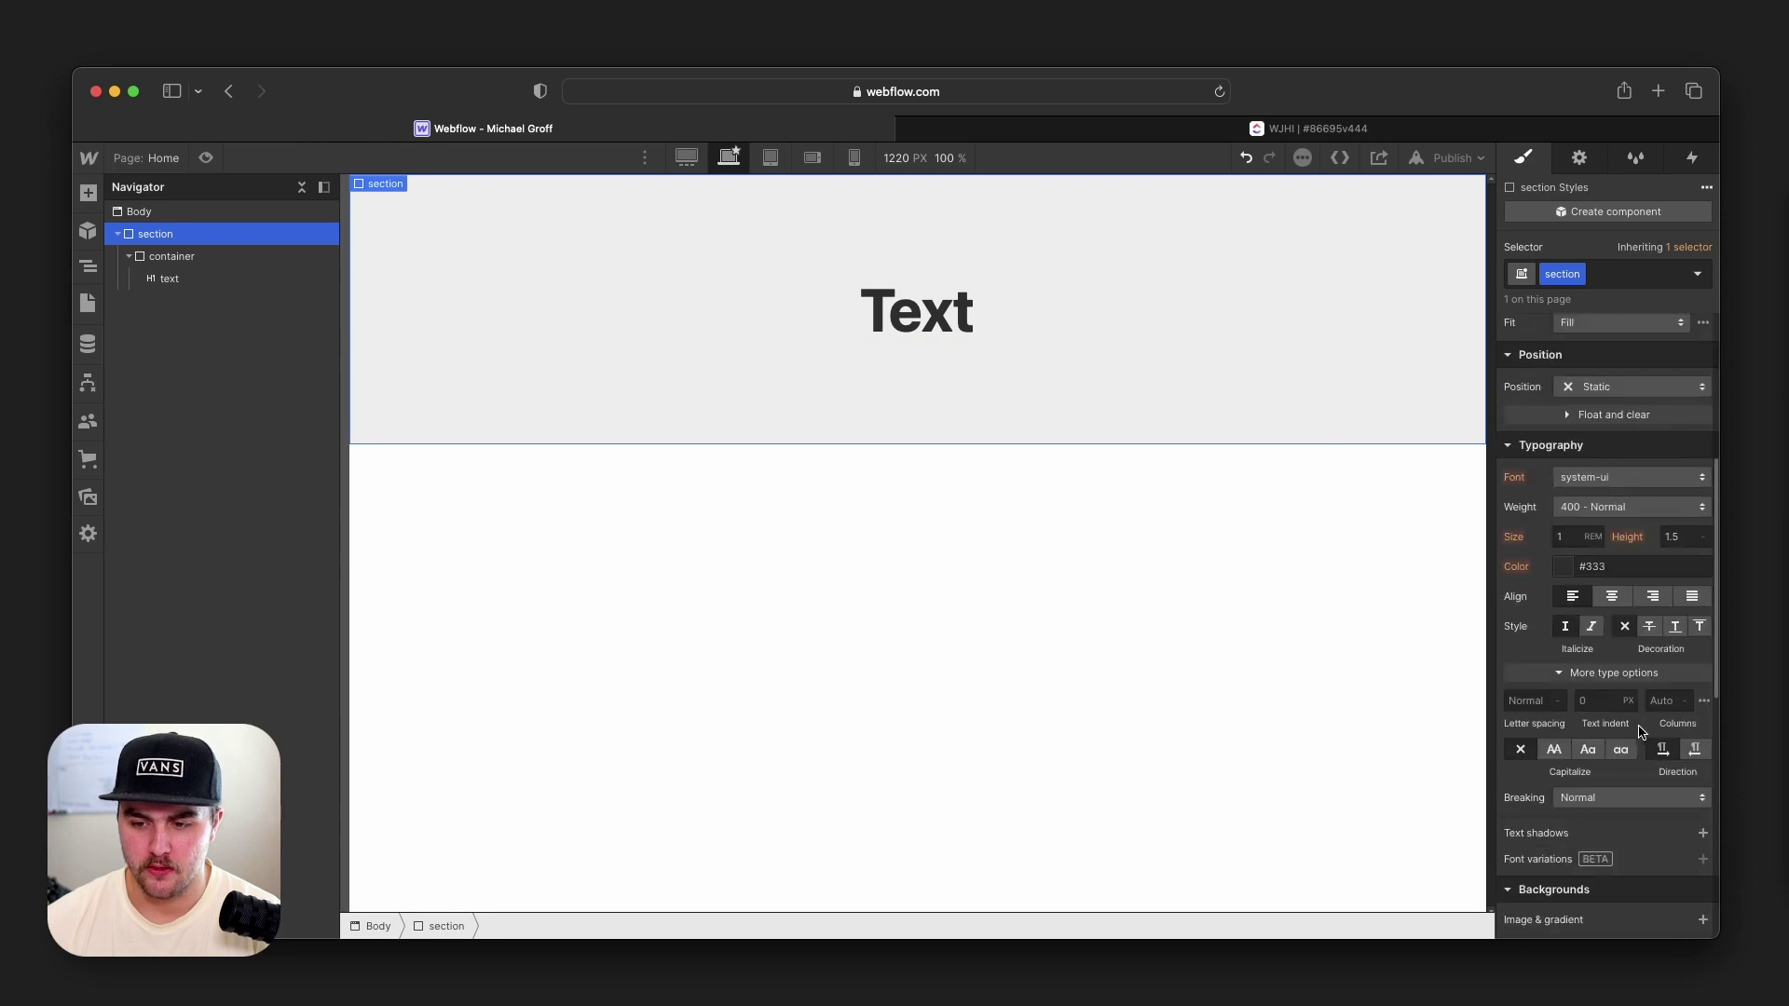
scroll(1642, 732, up, 8)
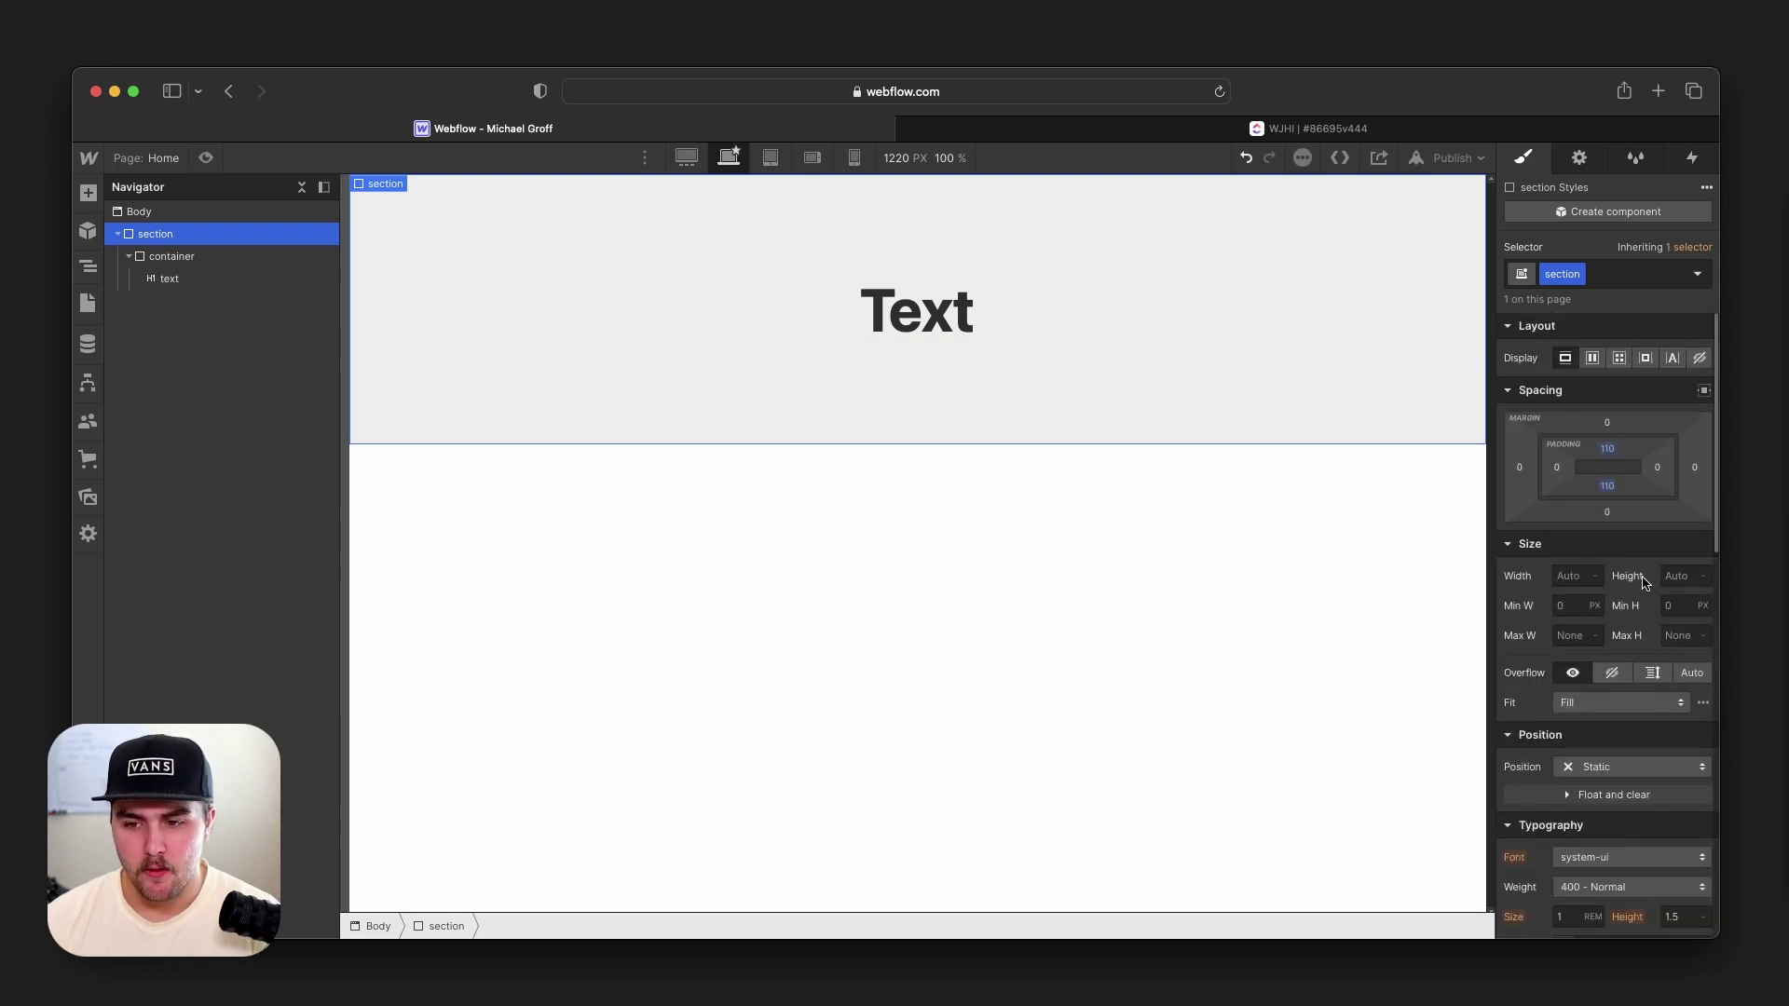
alt+shift+click(1608, 457)
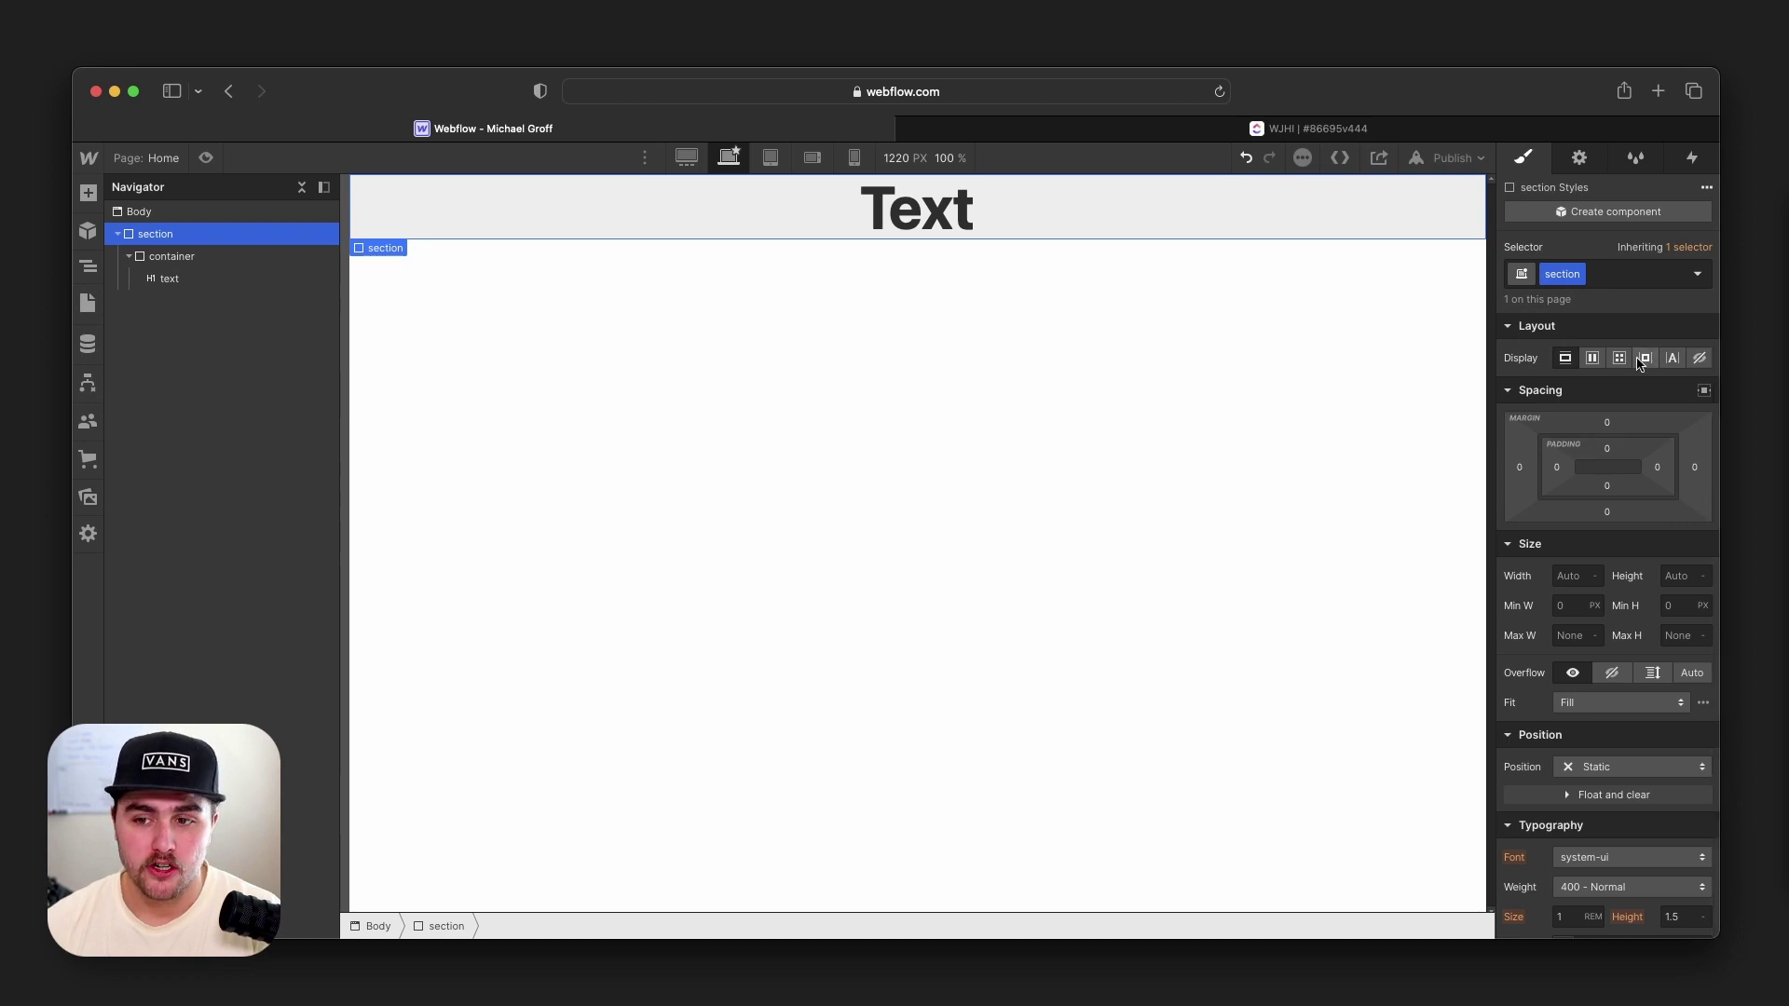
drag(1640, 424, 1642, 306)
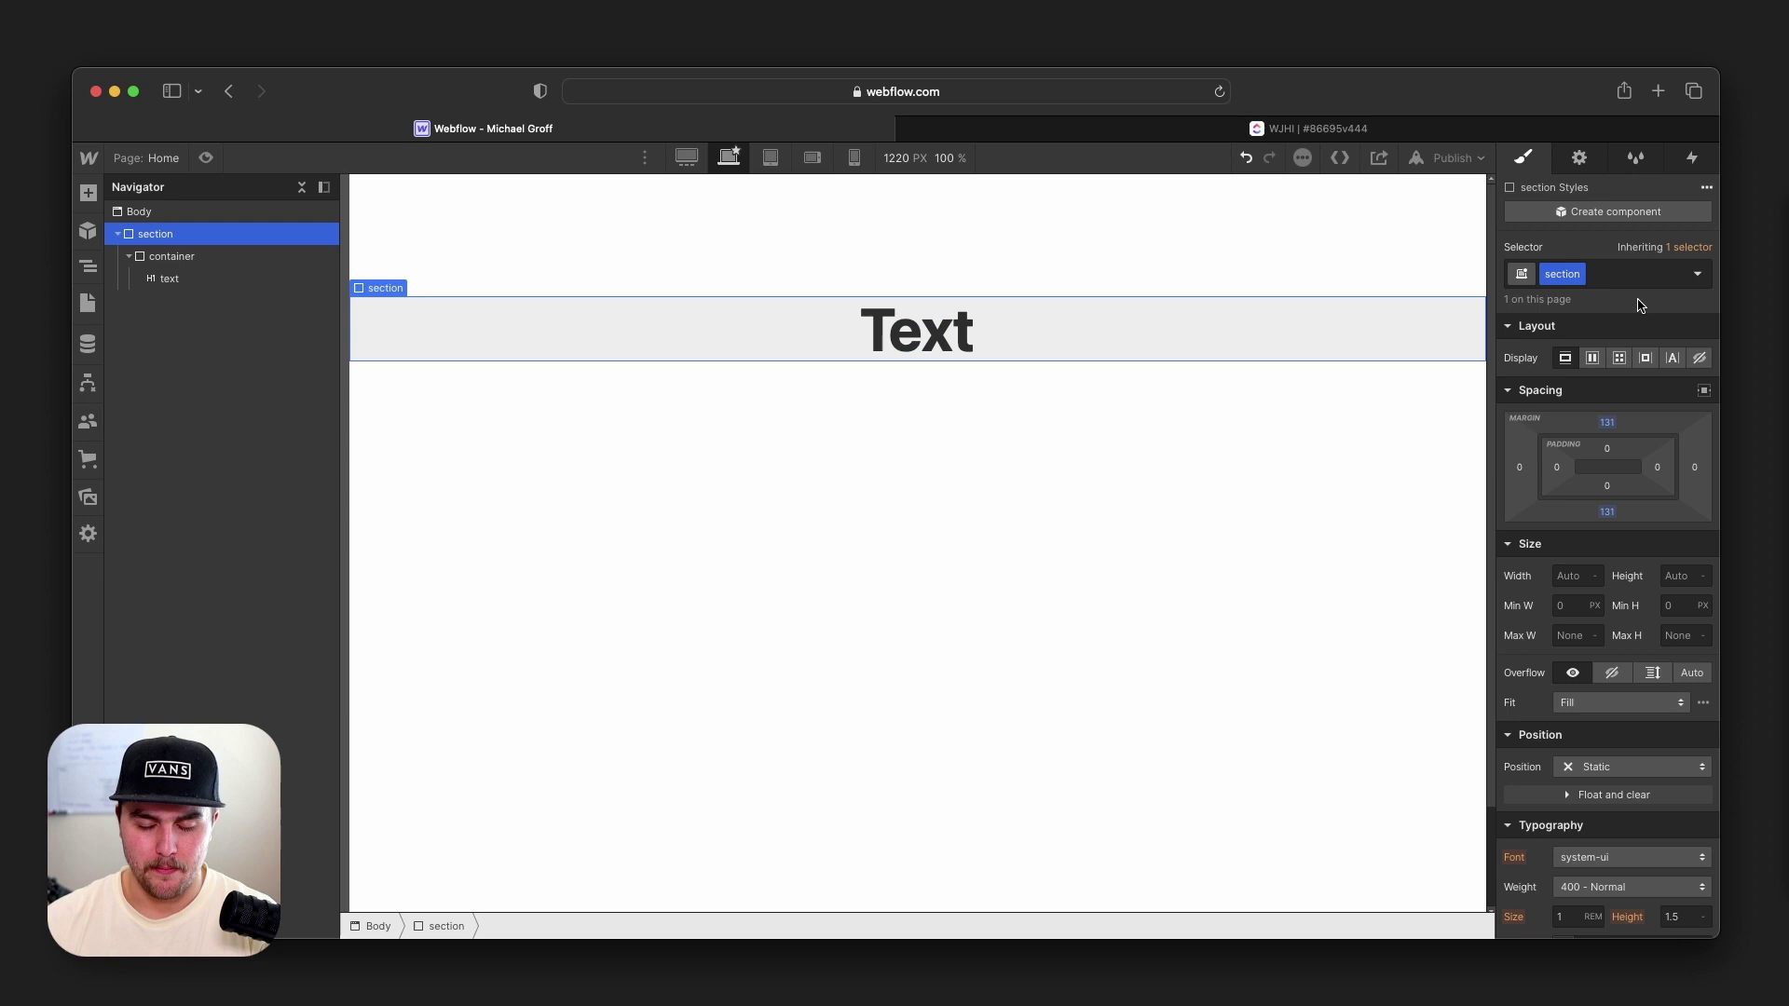
click(1095, 406)
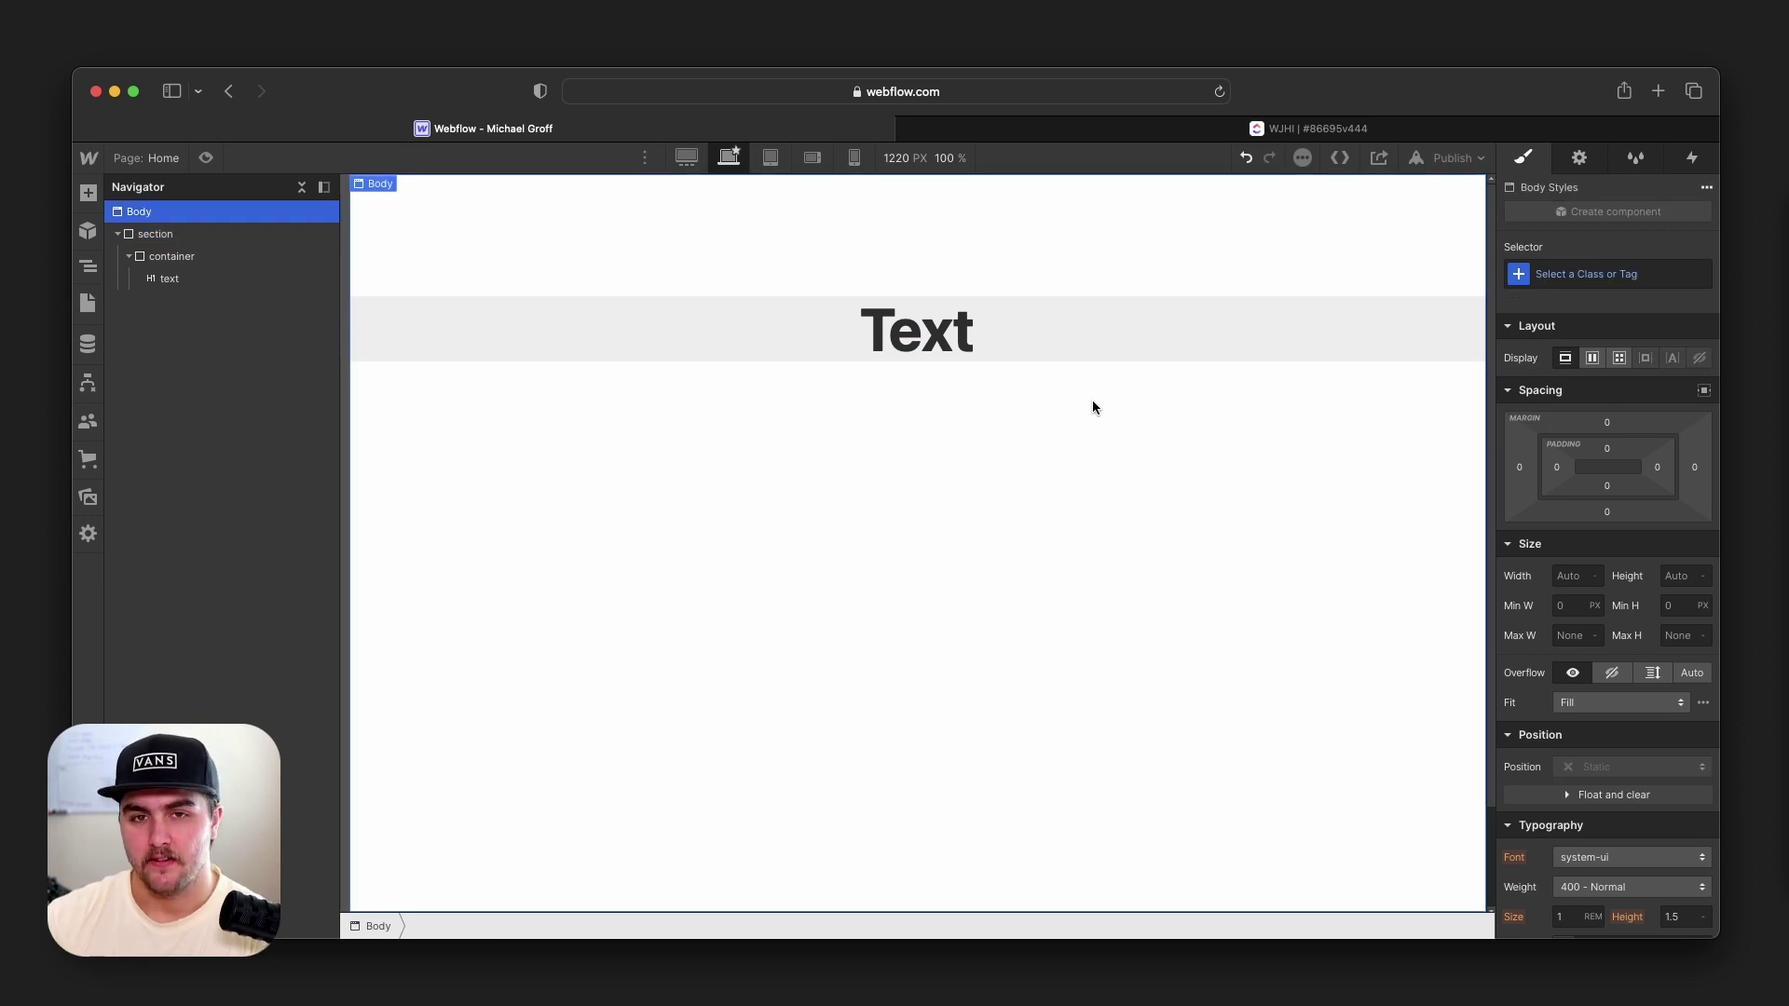
click(1096, 347)
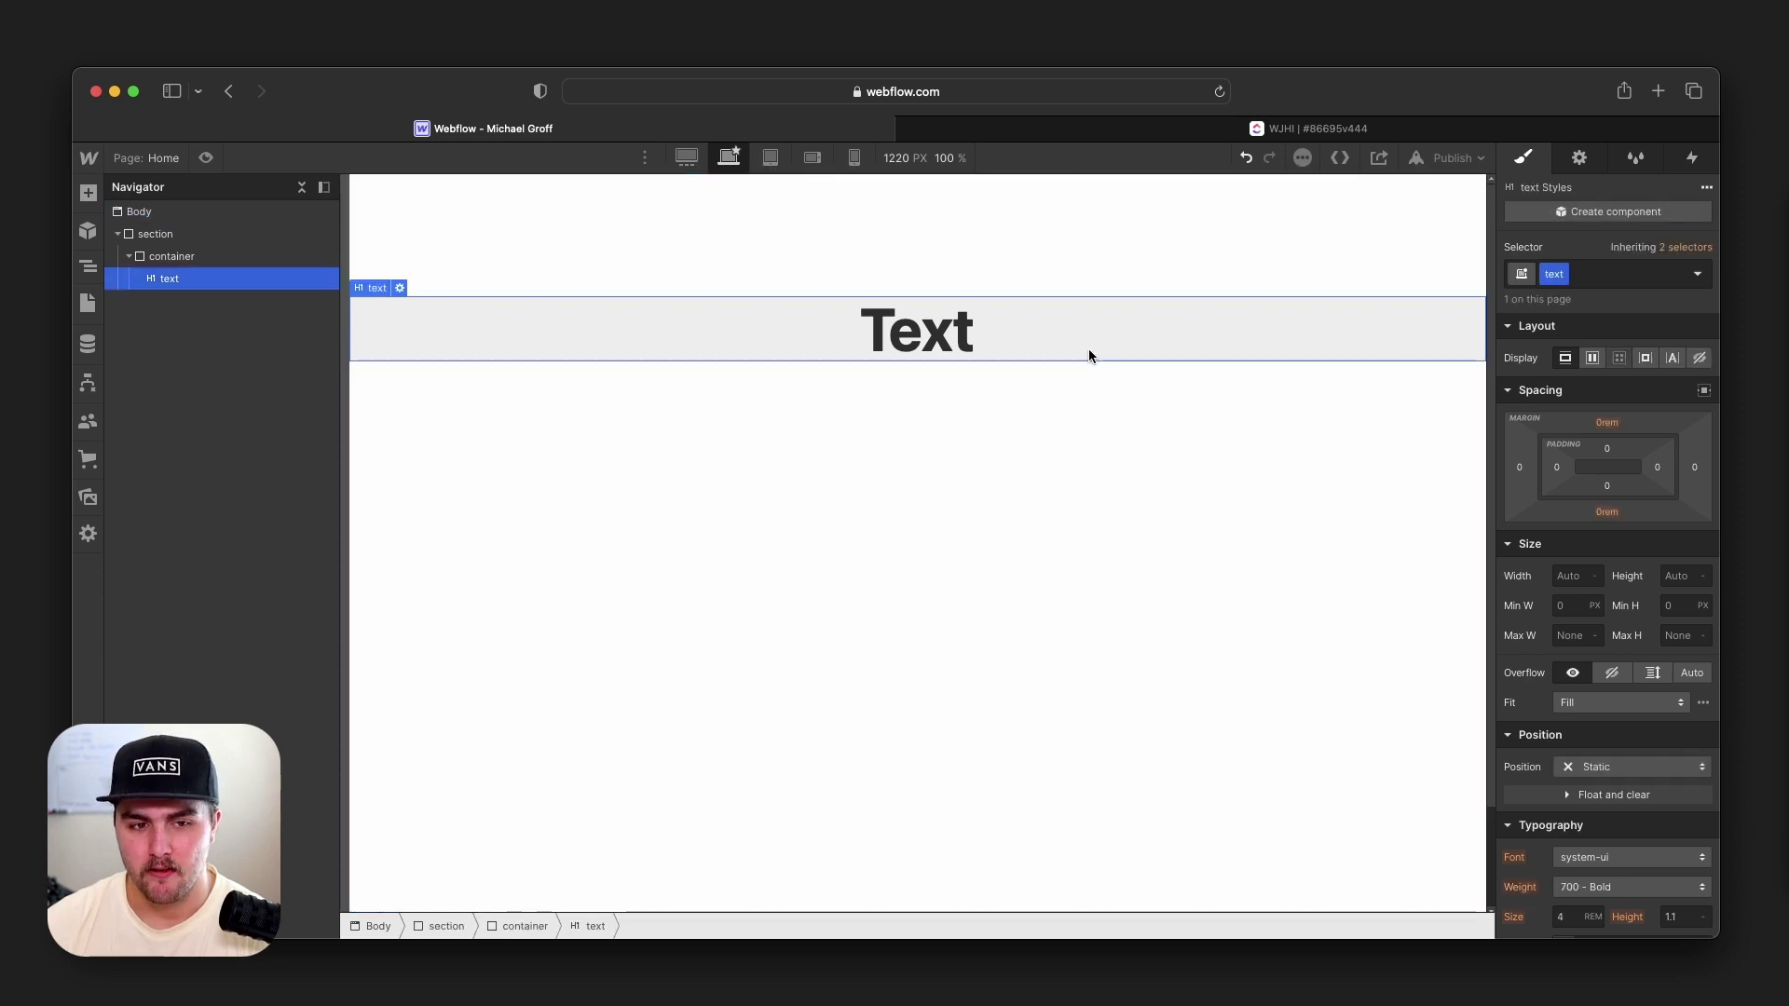
click(172, 233)
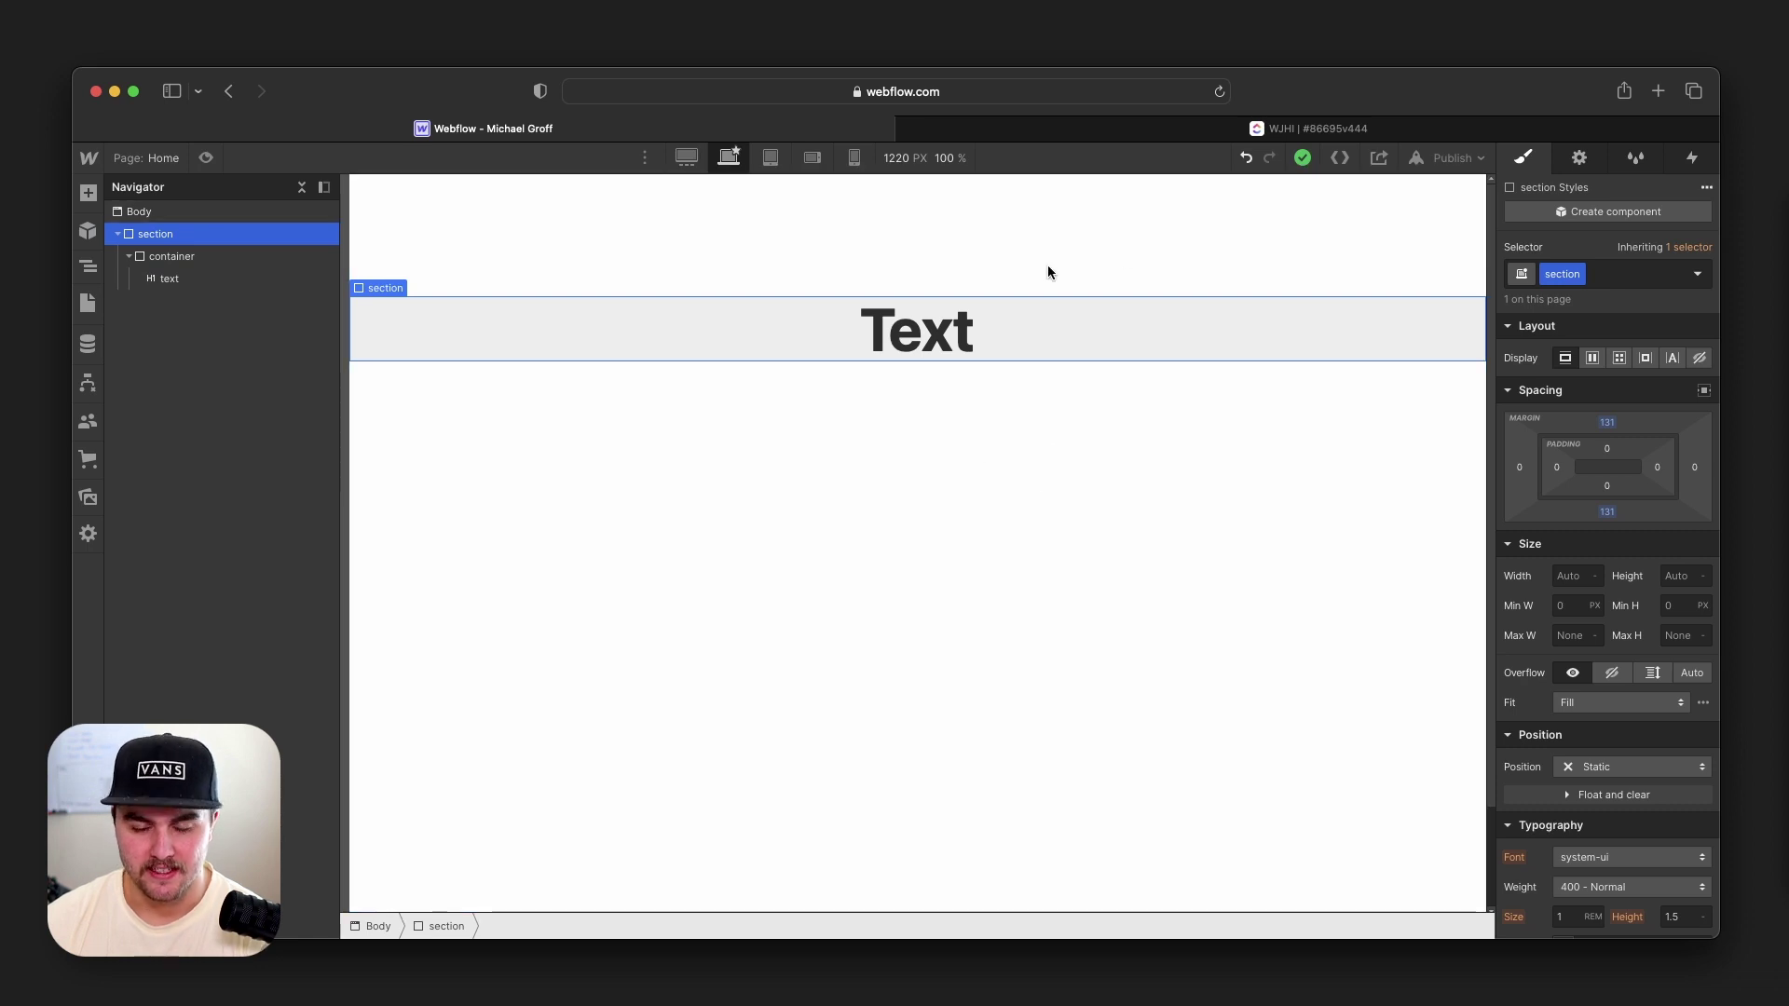
Undo to remove the section's margin, then reselect the section in the Navigator.
key(super+z)
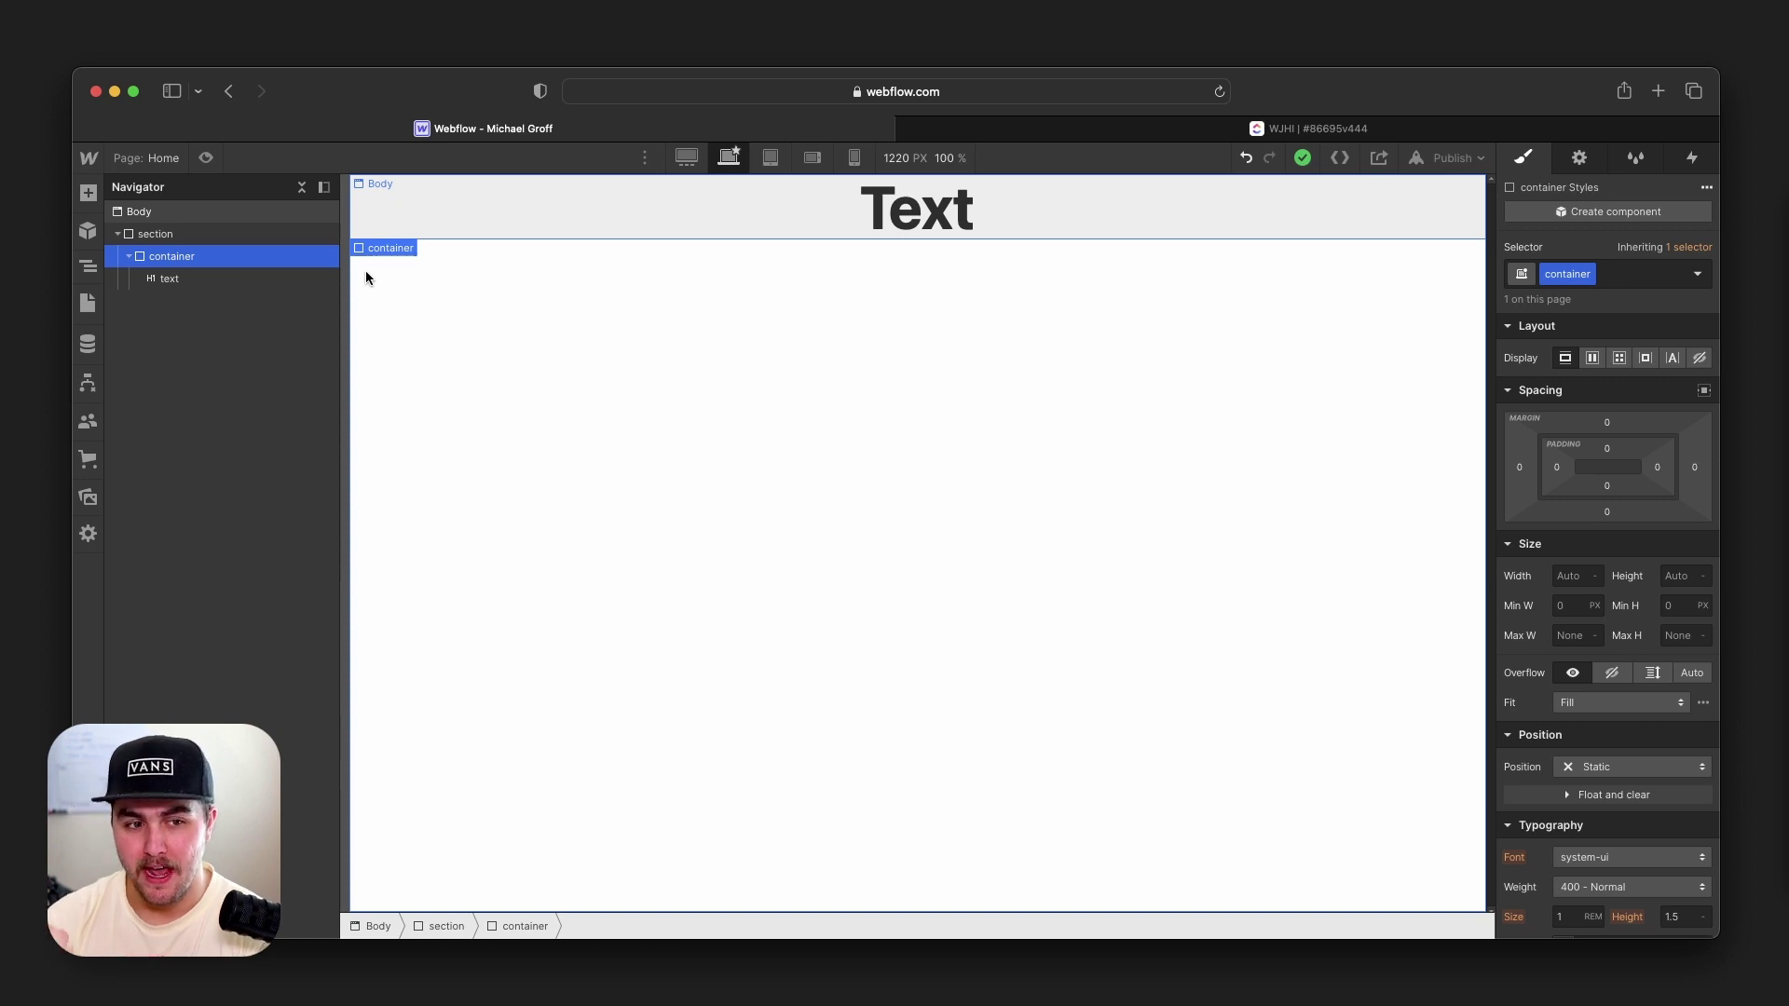
click(250, 234)
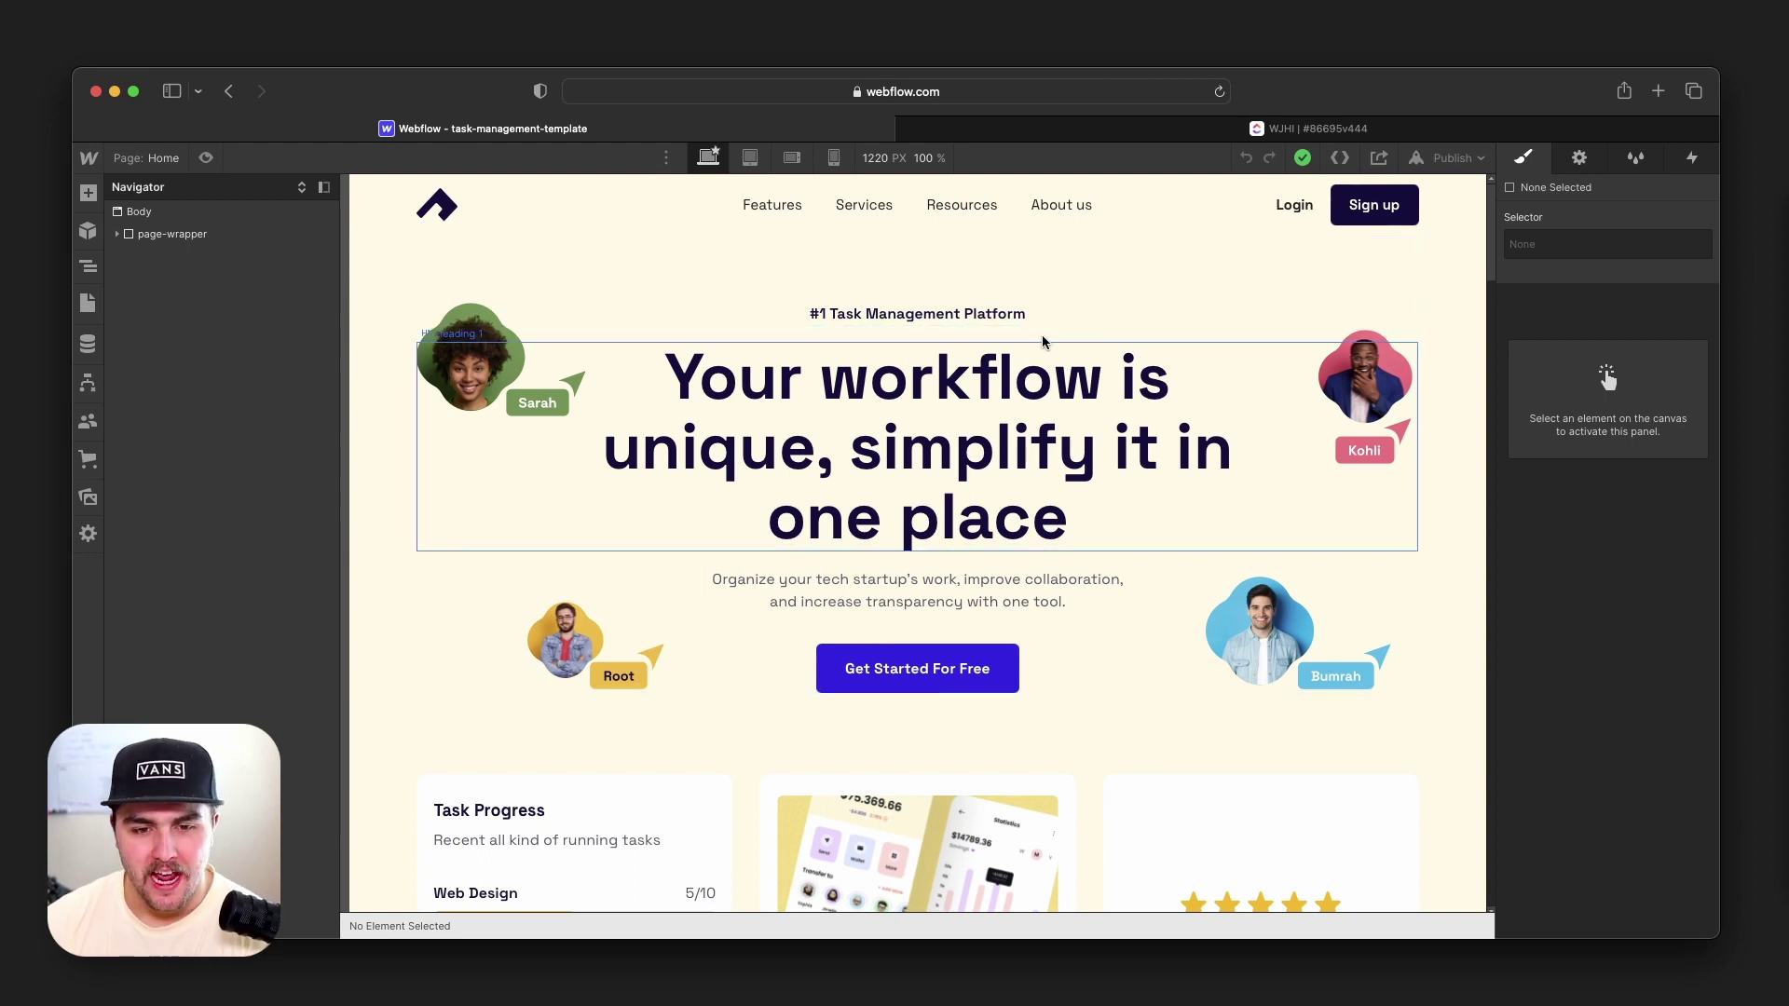
Open the [Draft] Style Guide page and scroll down to the H5 and H6 samples.
click(105, 302)
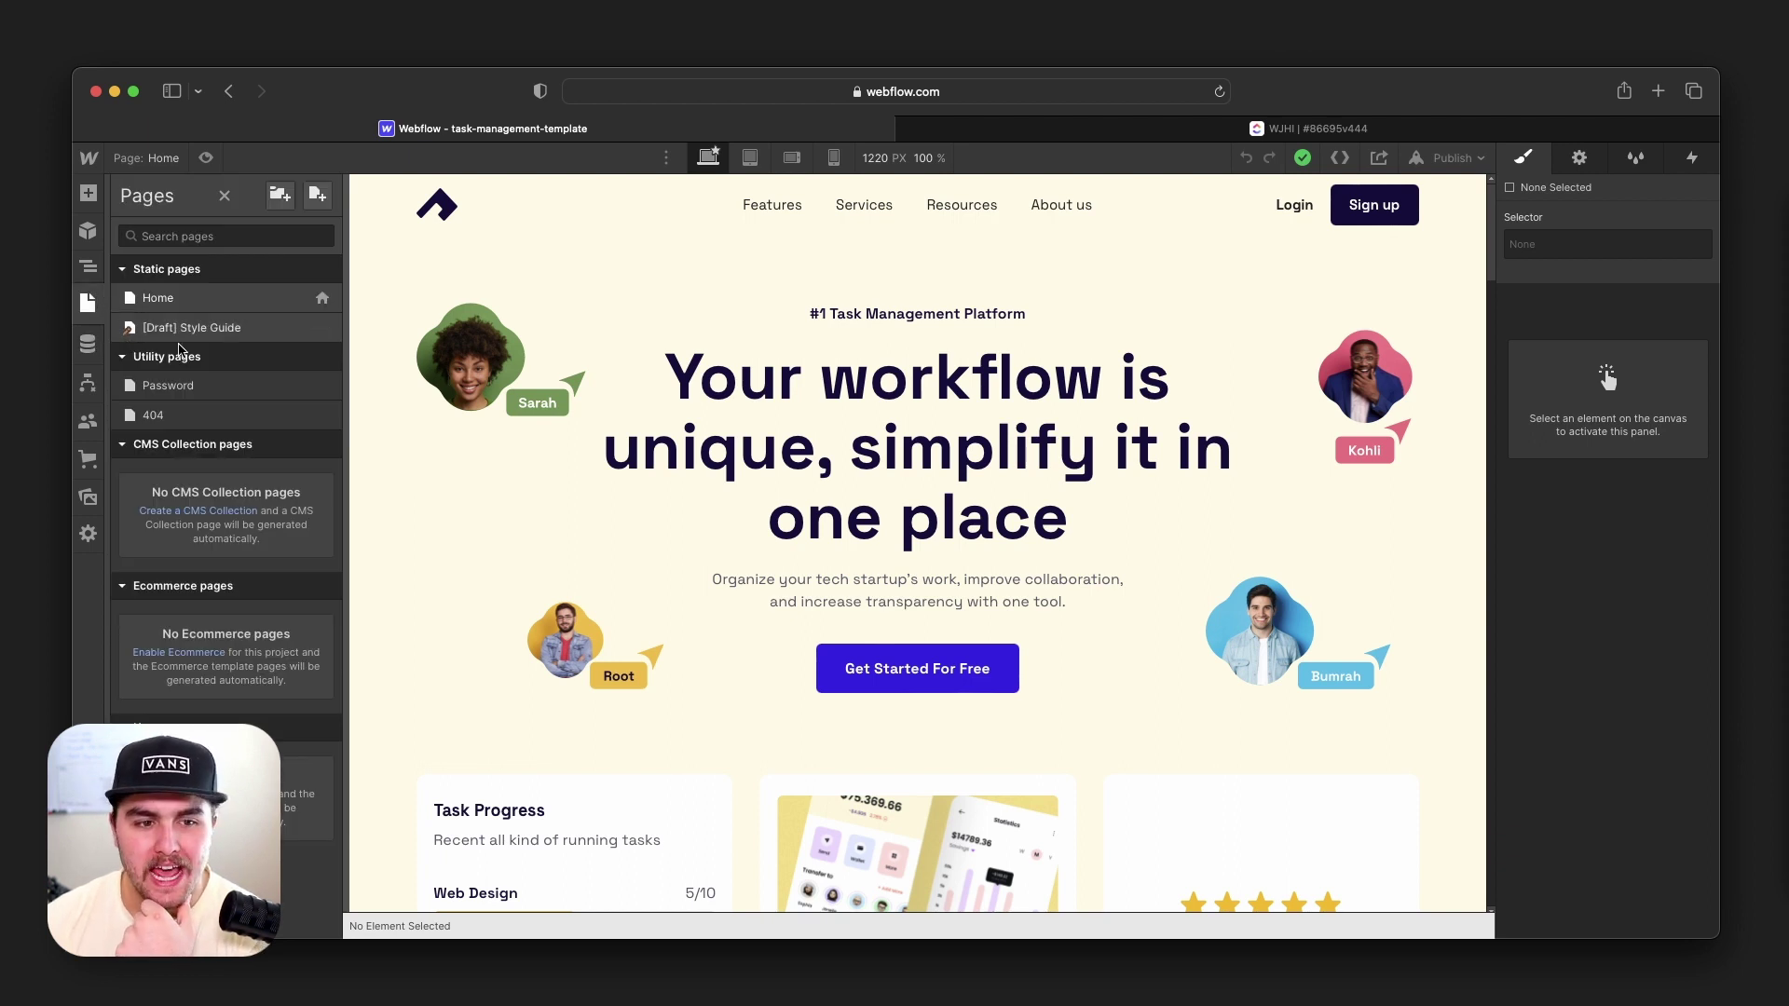
click(278, 331)
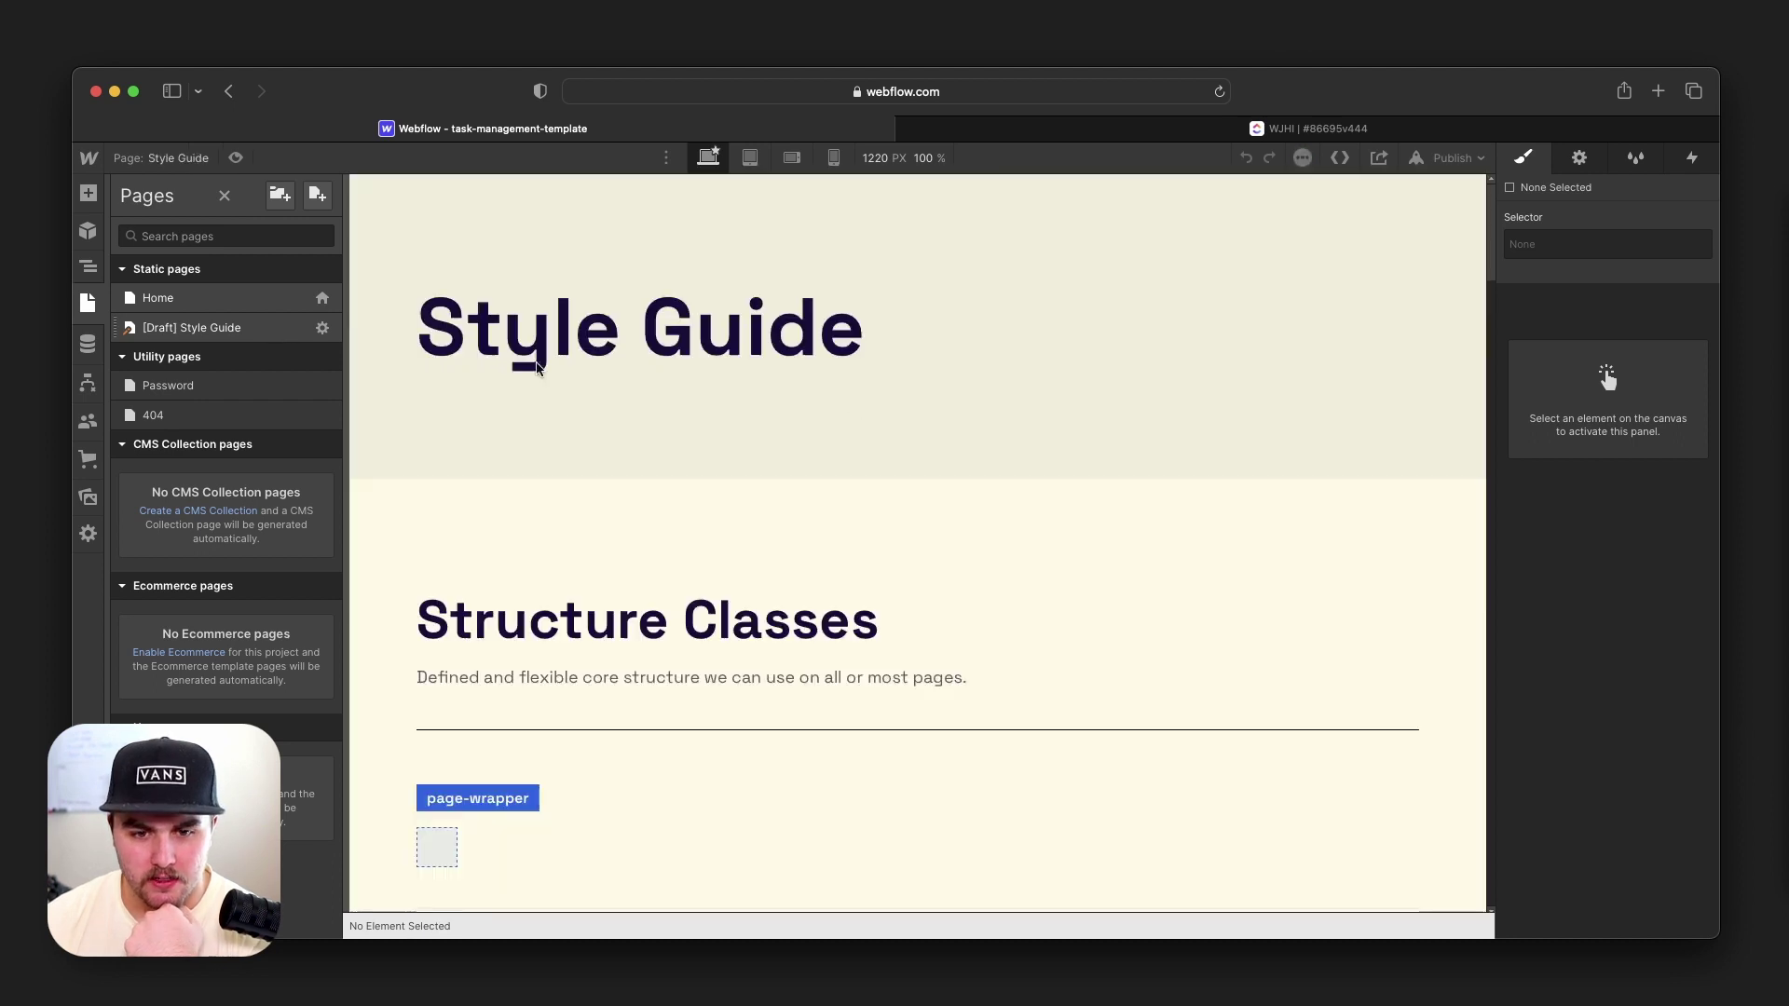
scroll(1495, 372, down, 5)
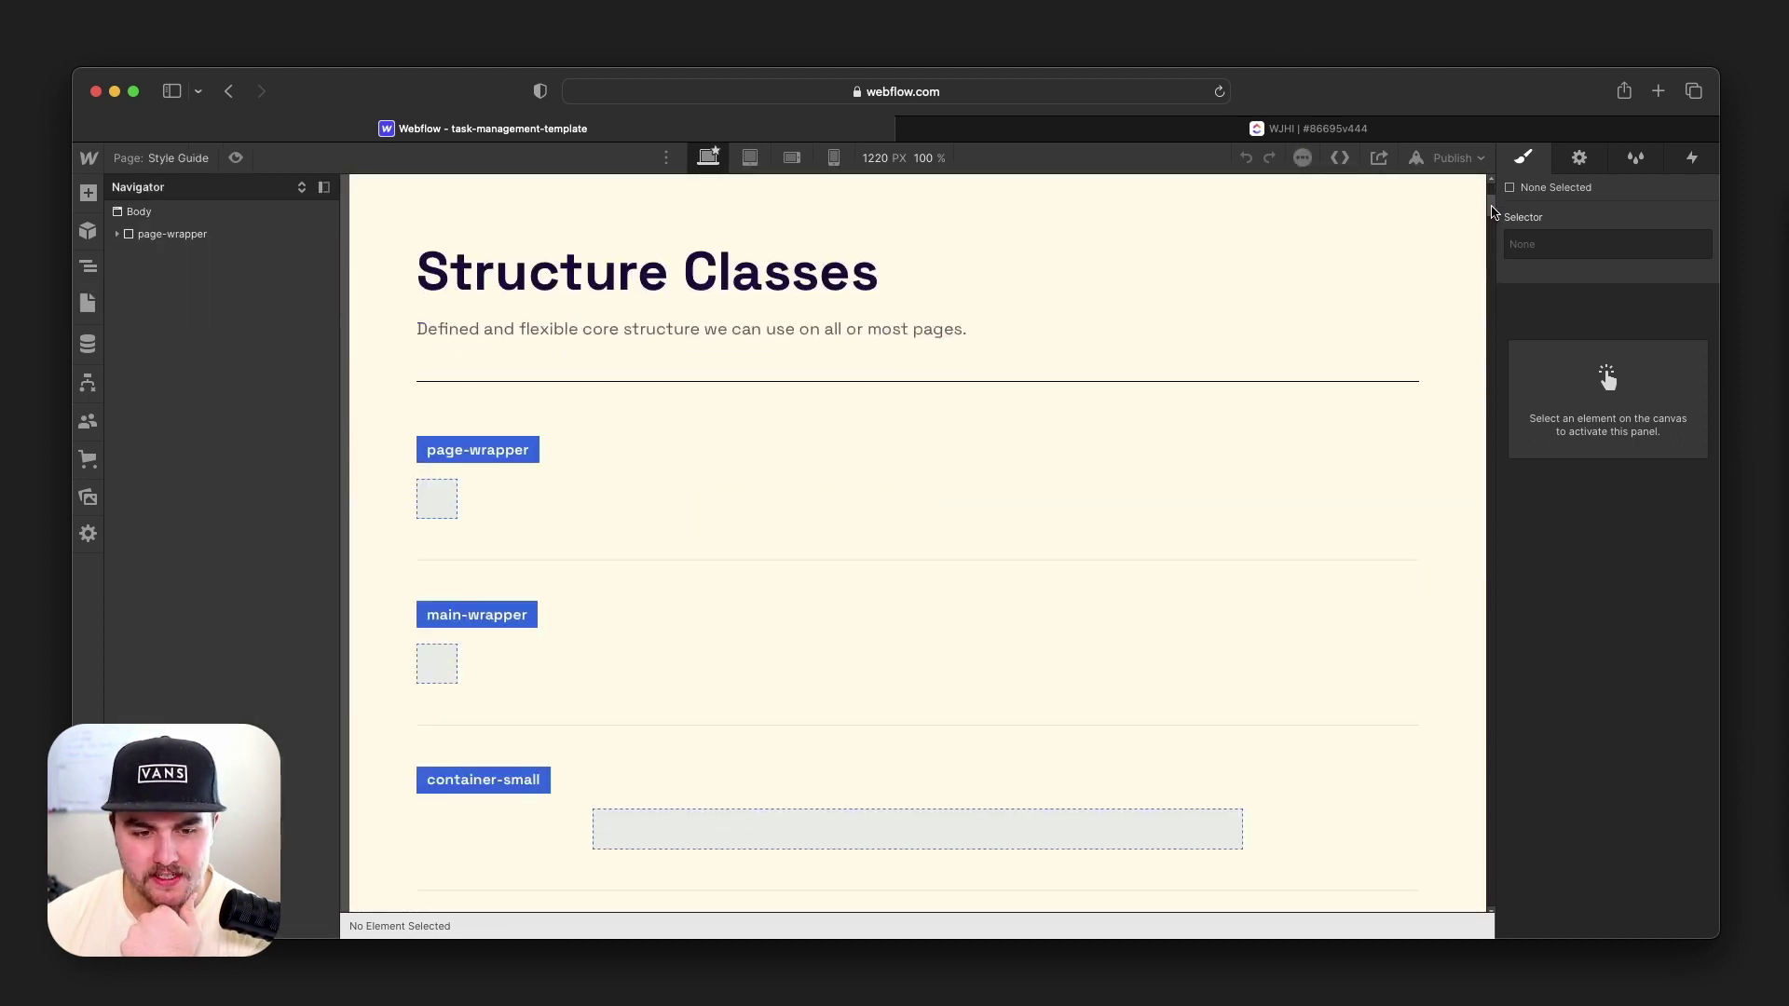
scroll(1492, 213, down, 3)
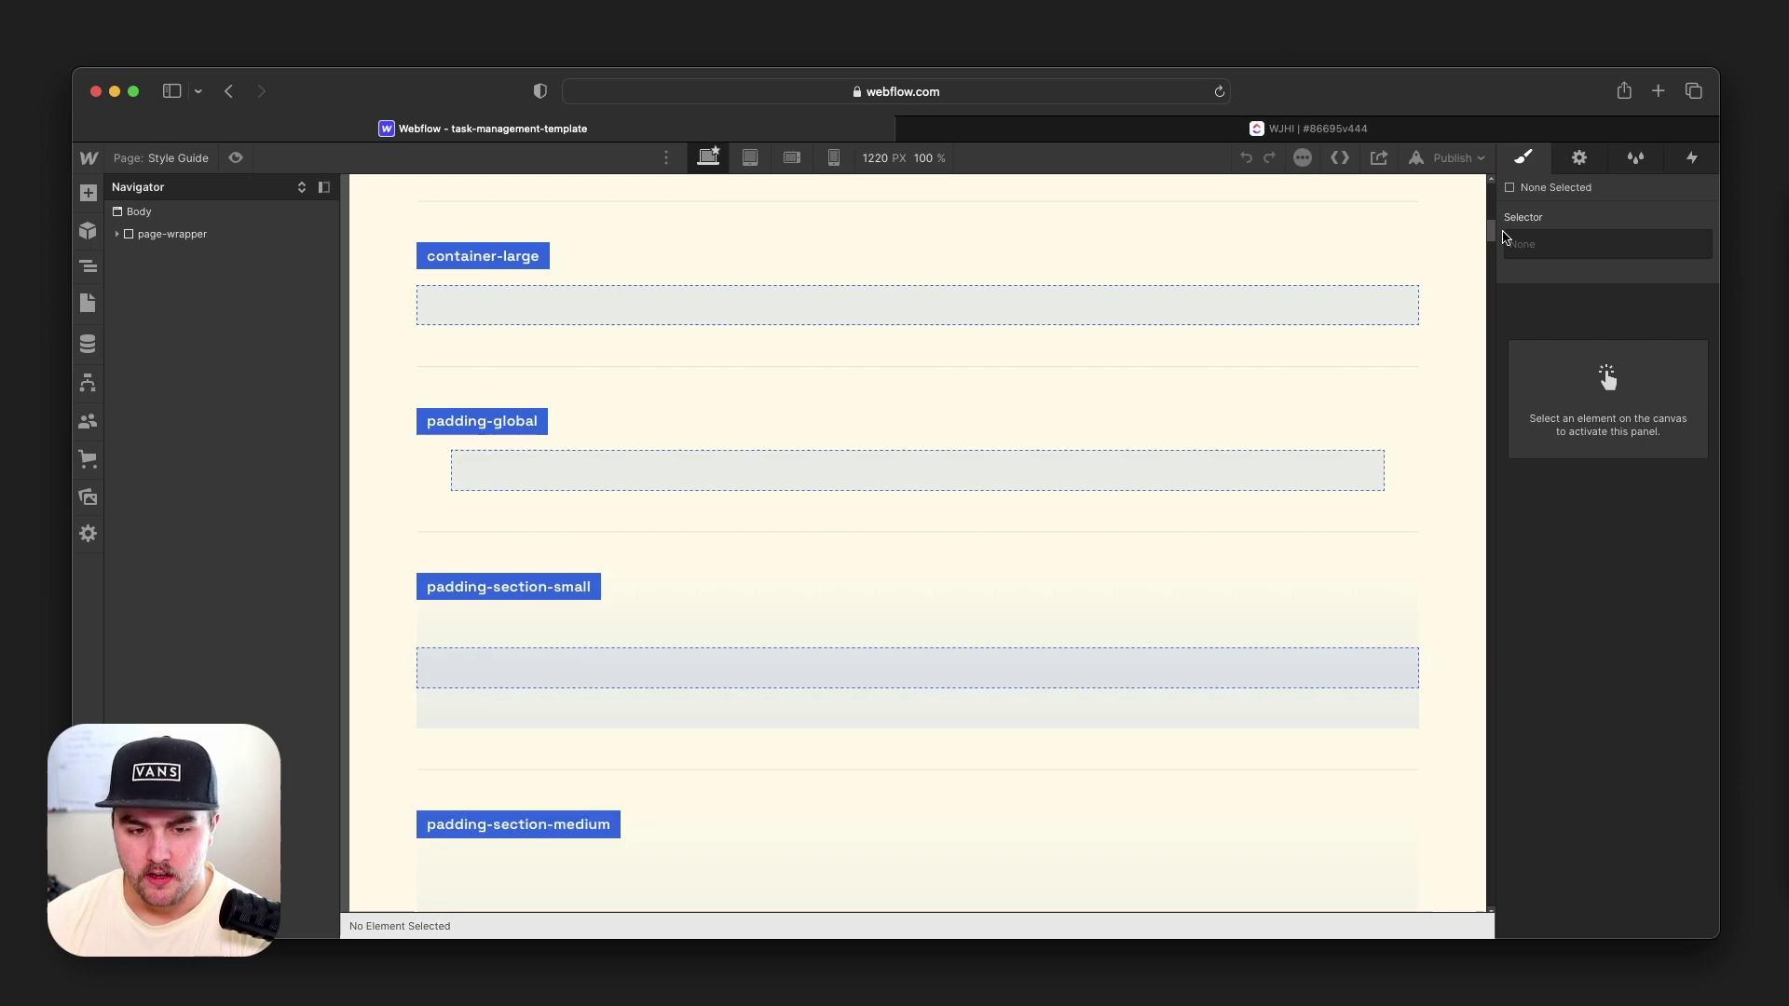
drag(1503, 235, 1519, 322)
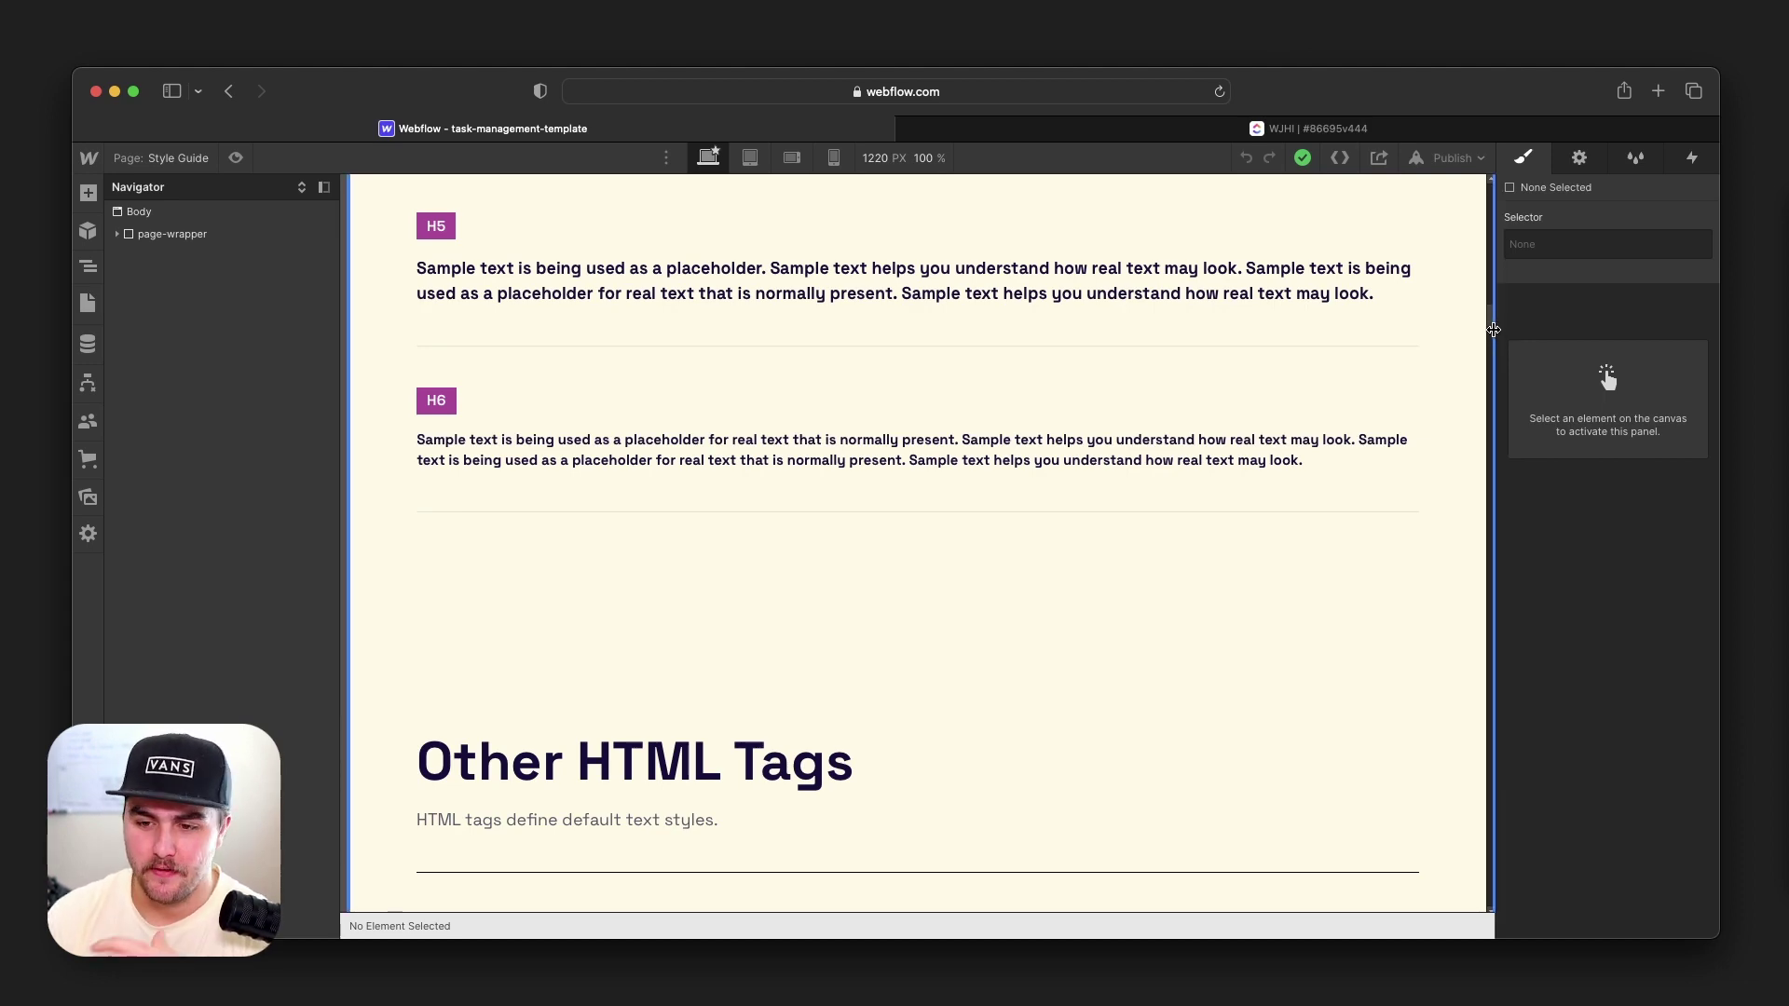
Set the Body (All Pages) tag's font to Merriweather.
click(1357, 364)
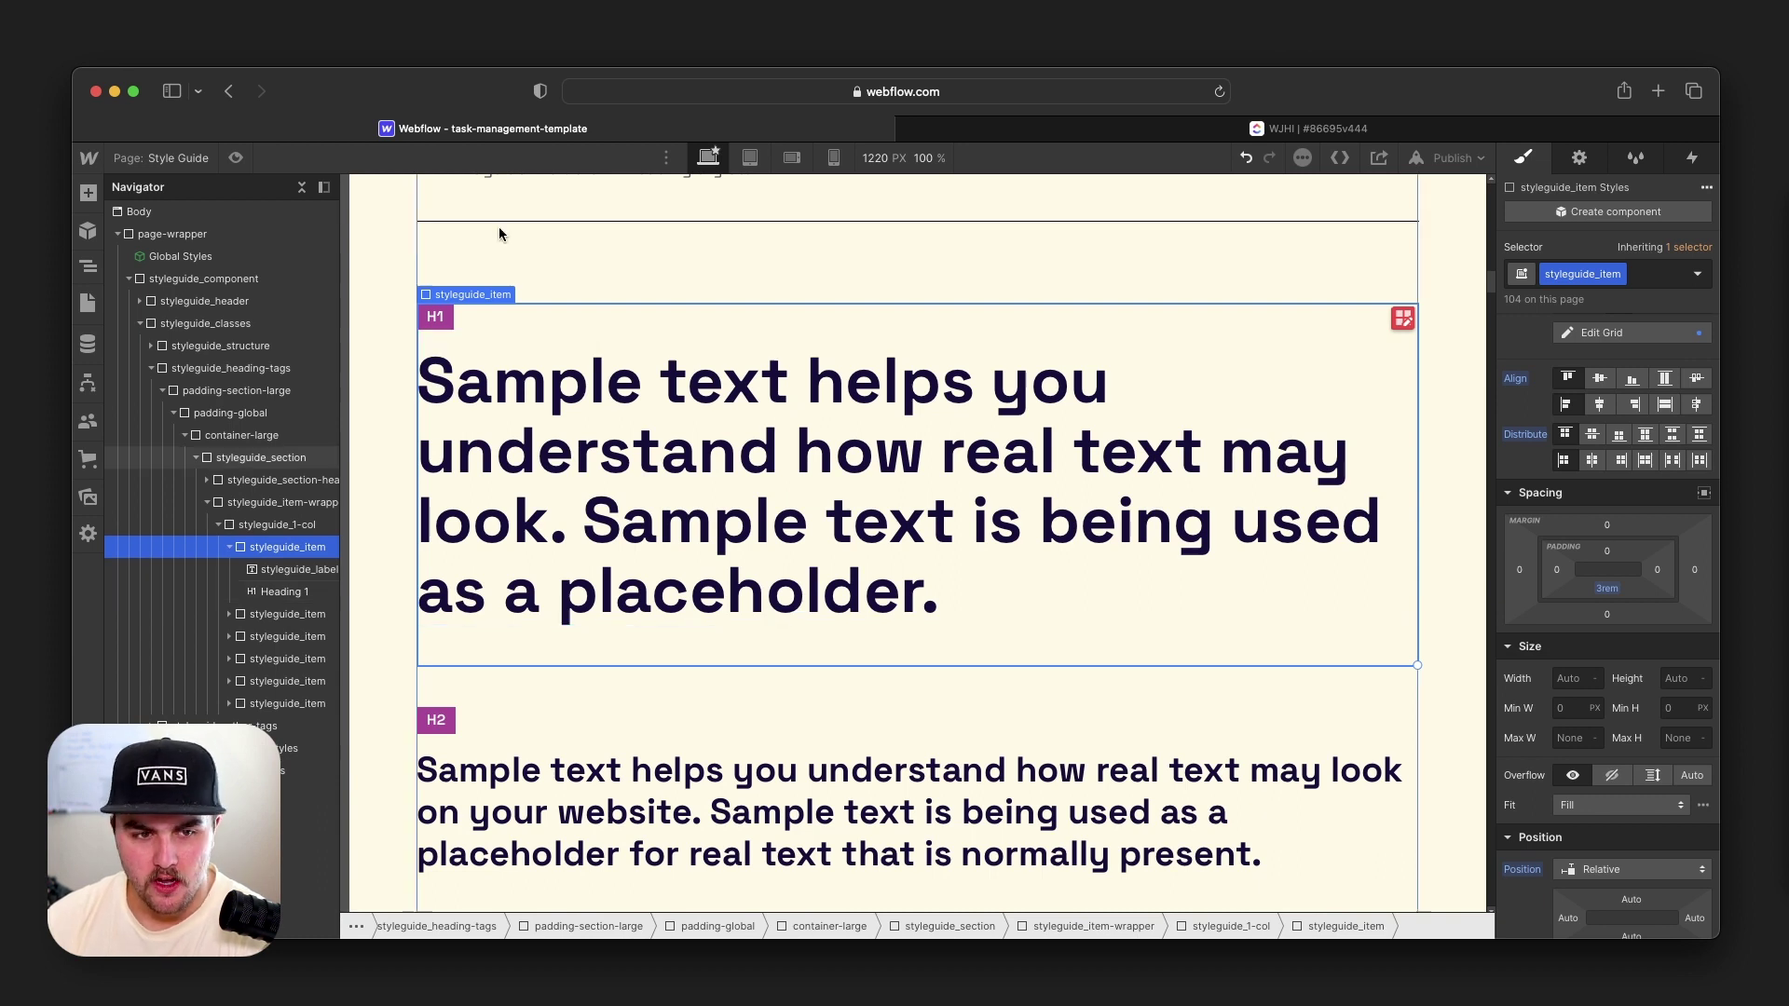
click(301, 188)
click(261, 211)
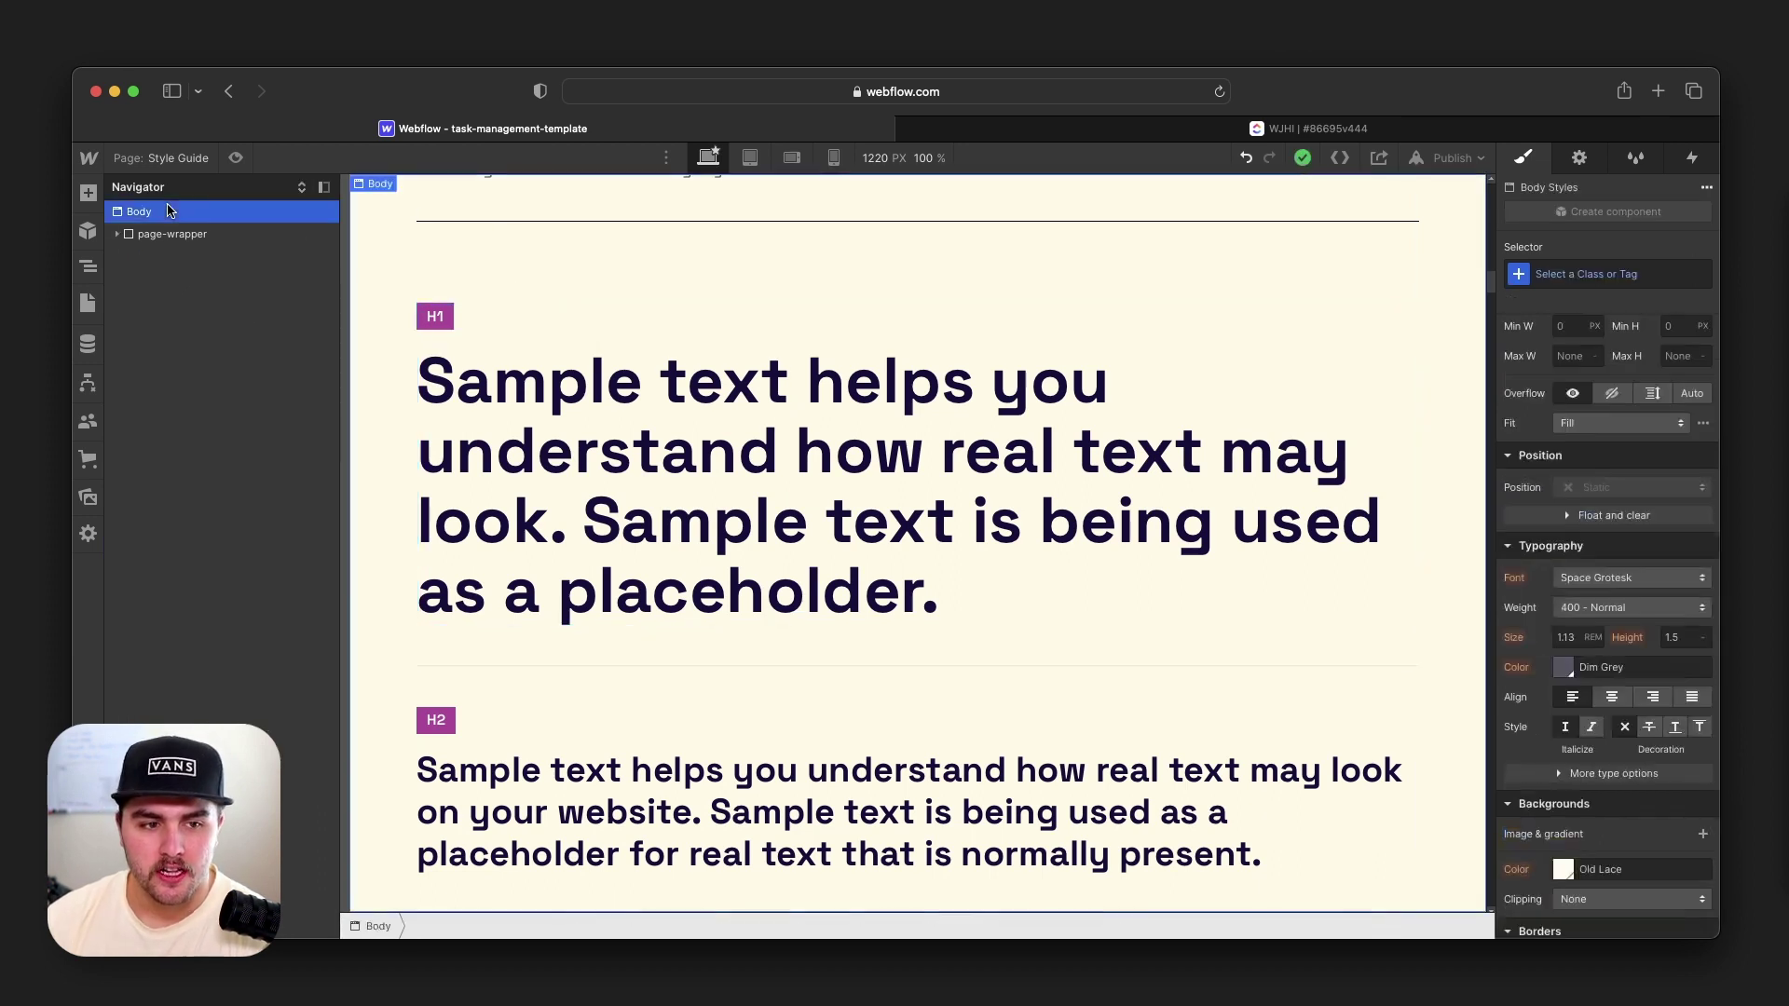
click(1584, 280)
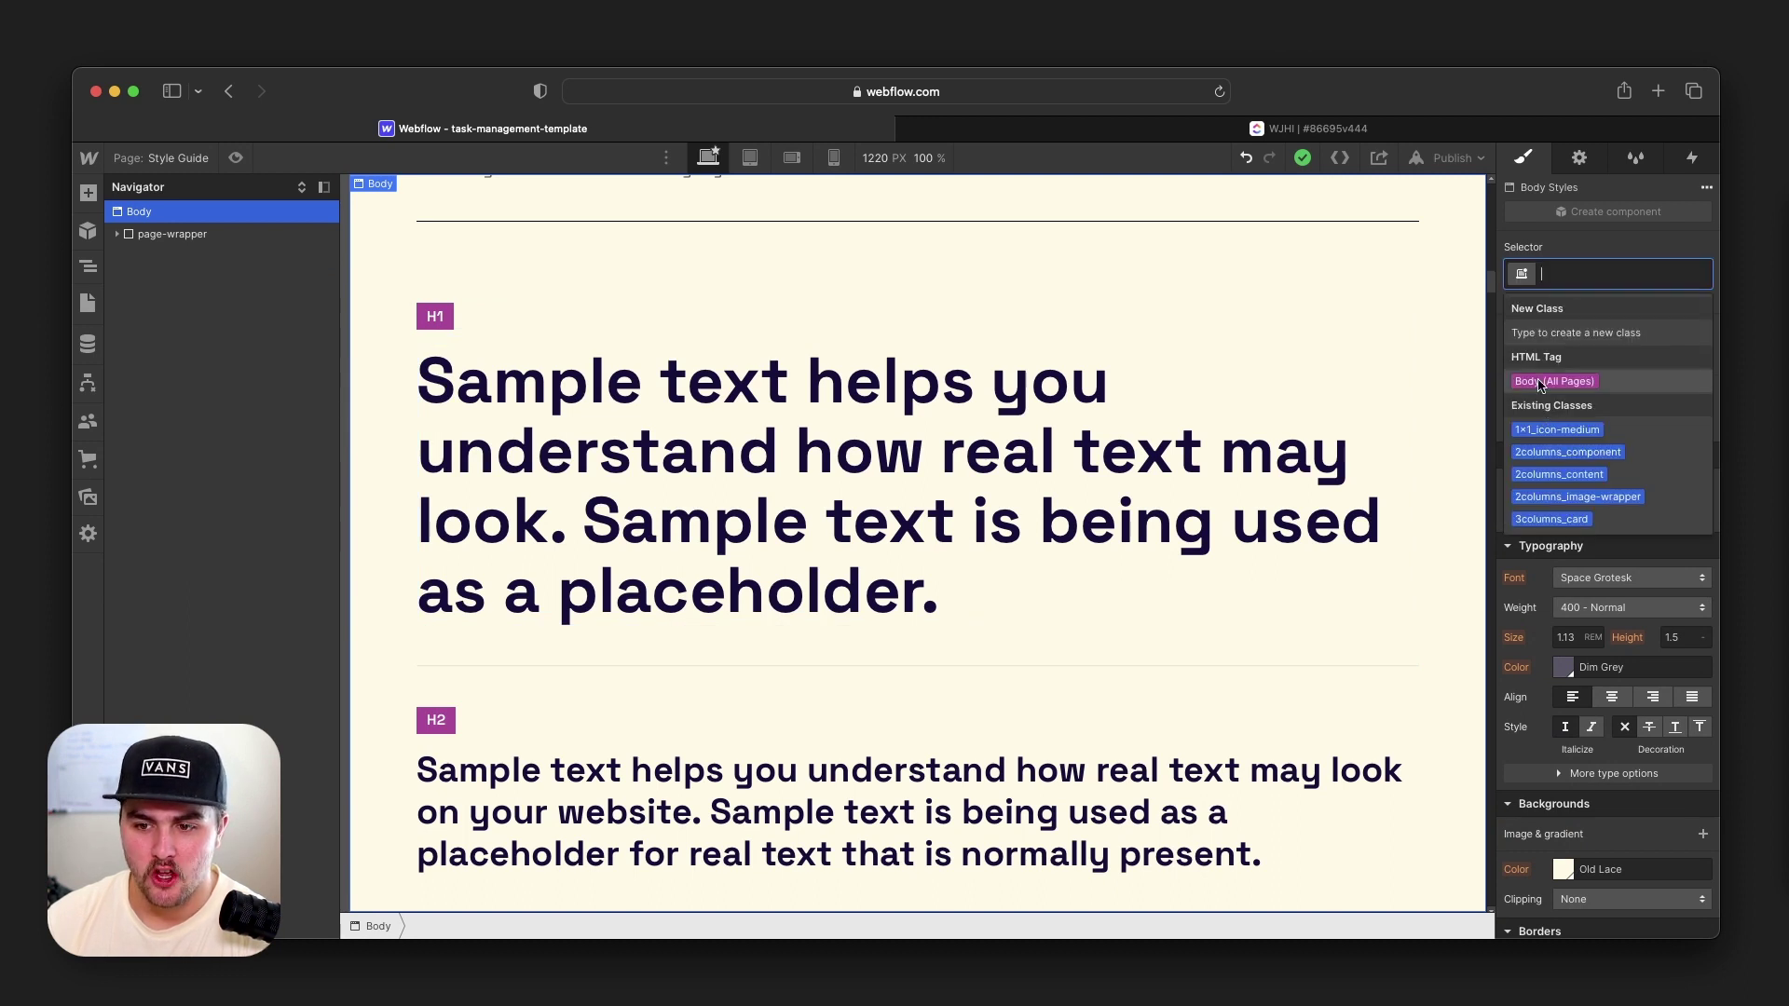
click(1626, 387)
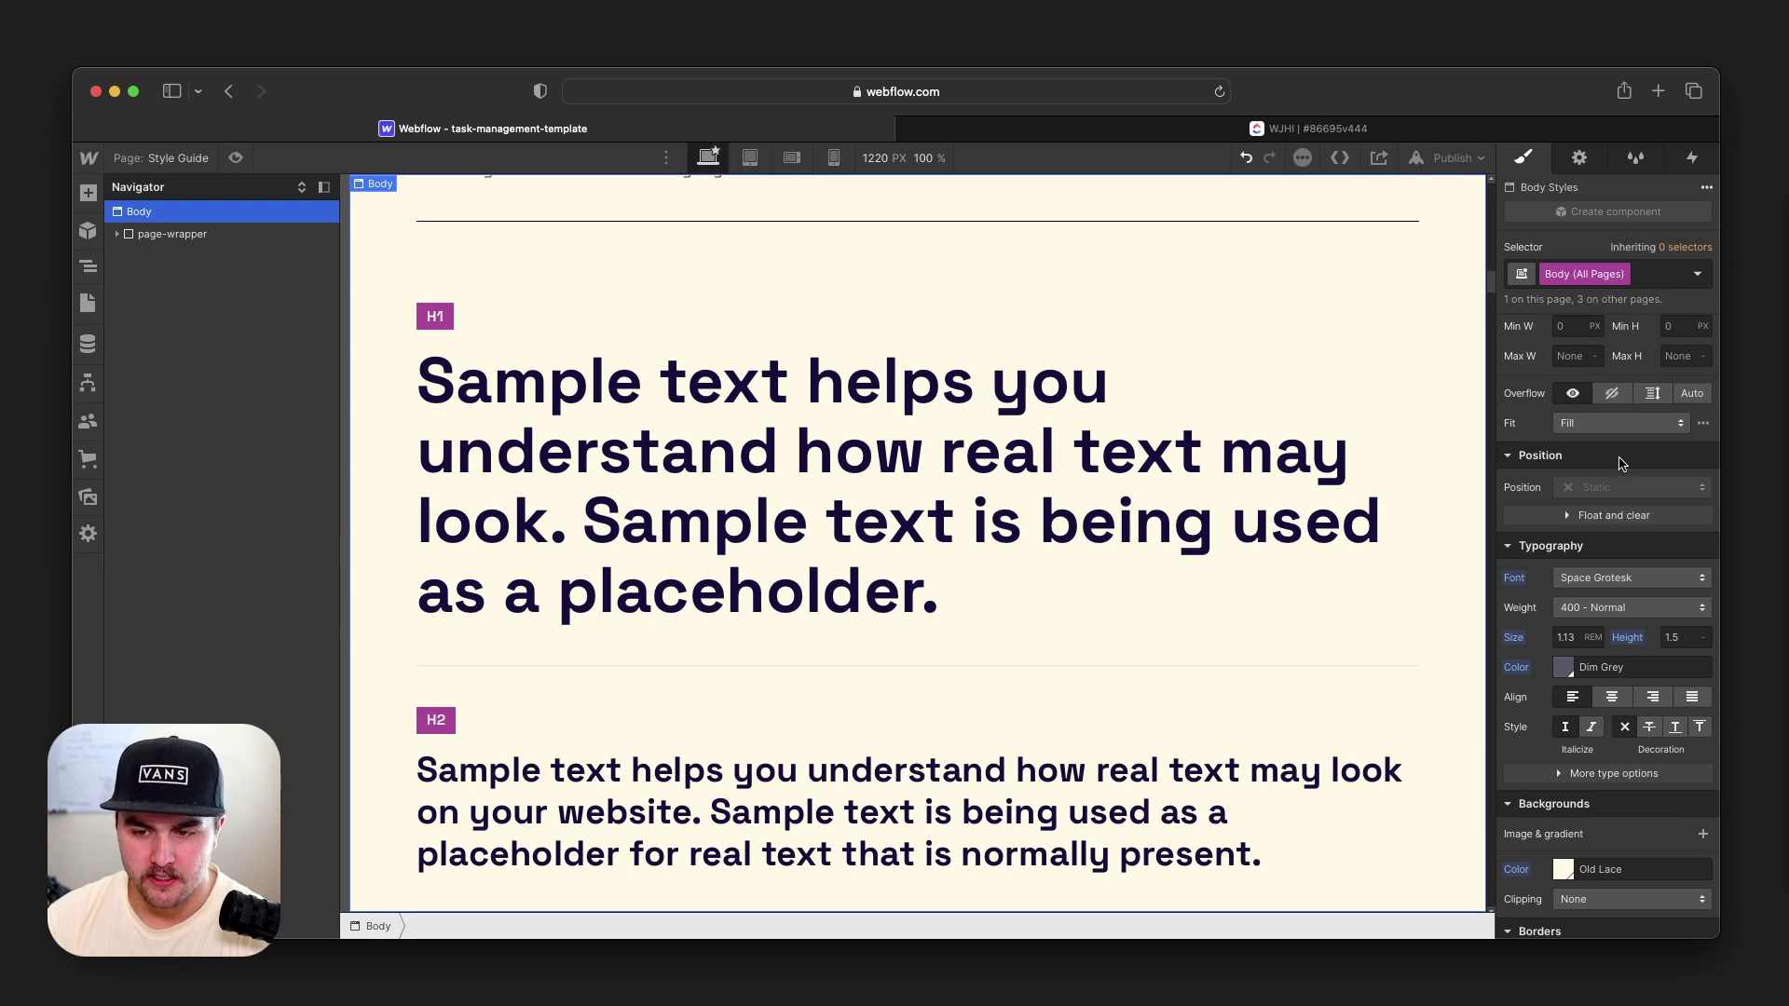
click(1600, 576)
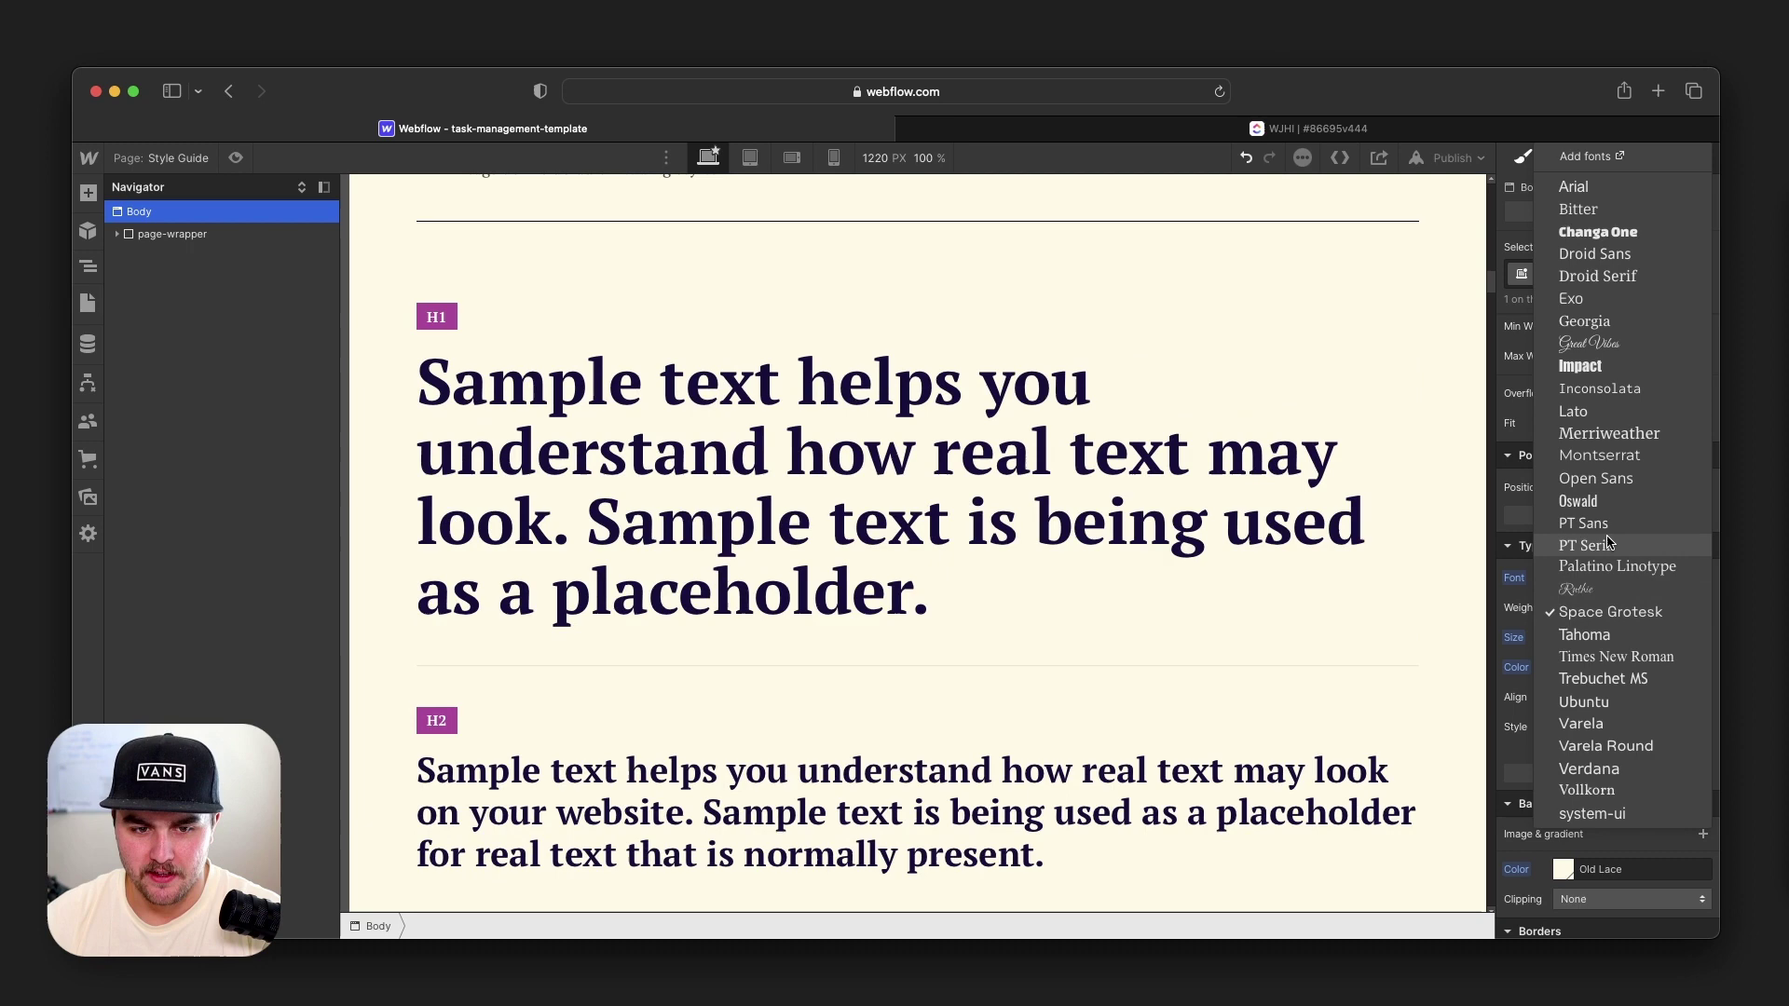
click(1610, 434)
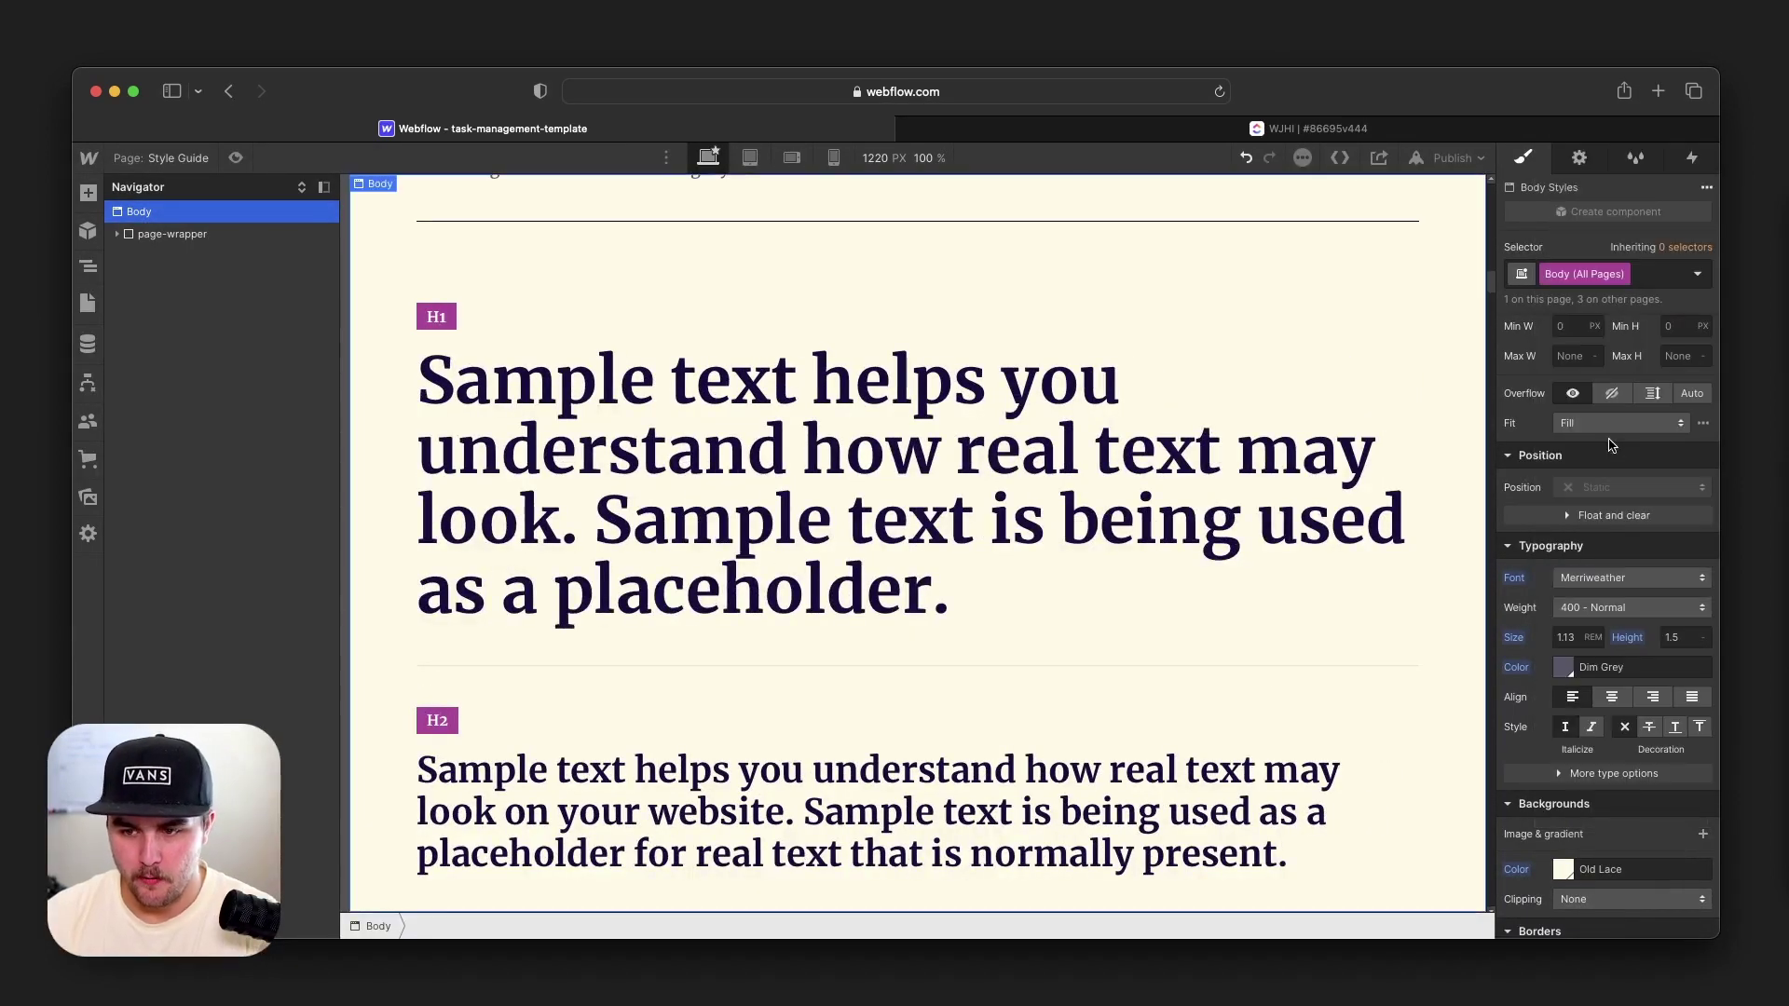
Go to the Home page to check the Merriweather body text.
click(91, 308)
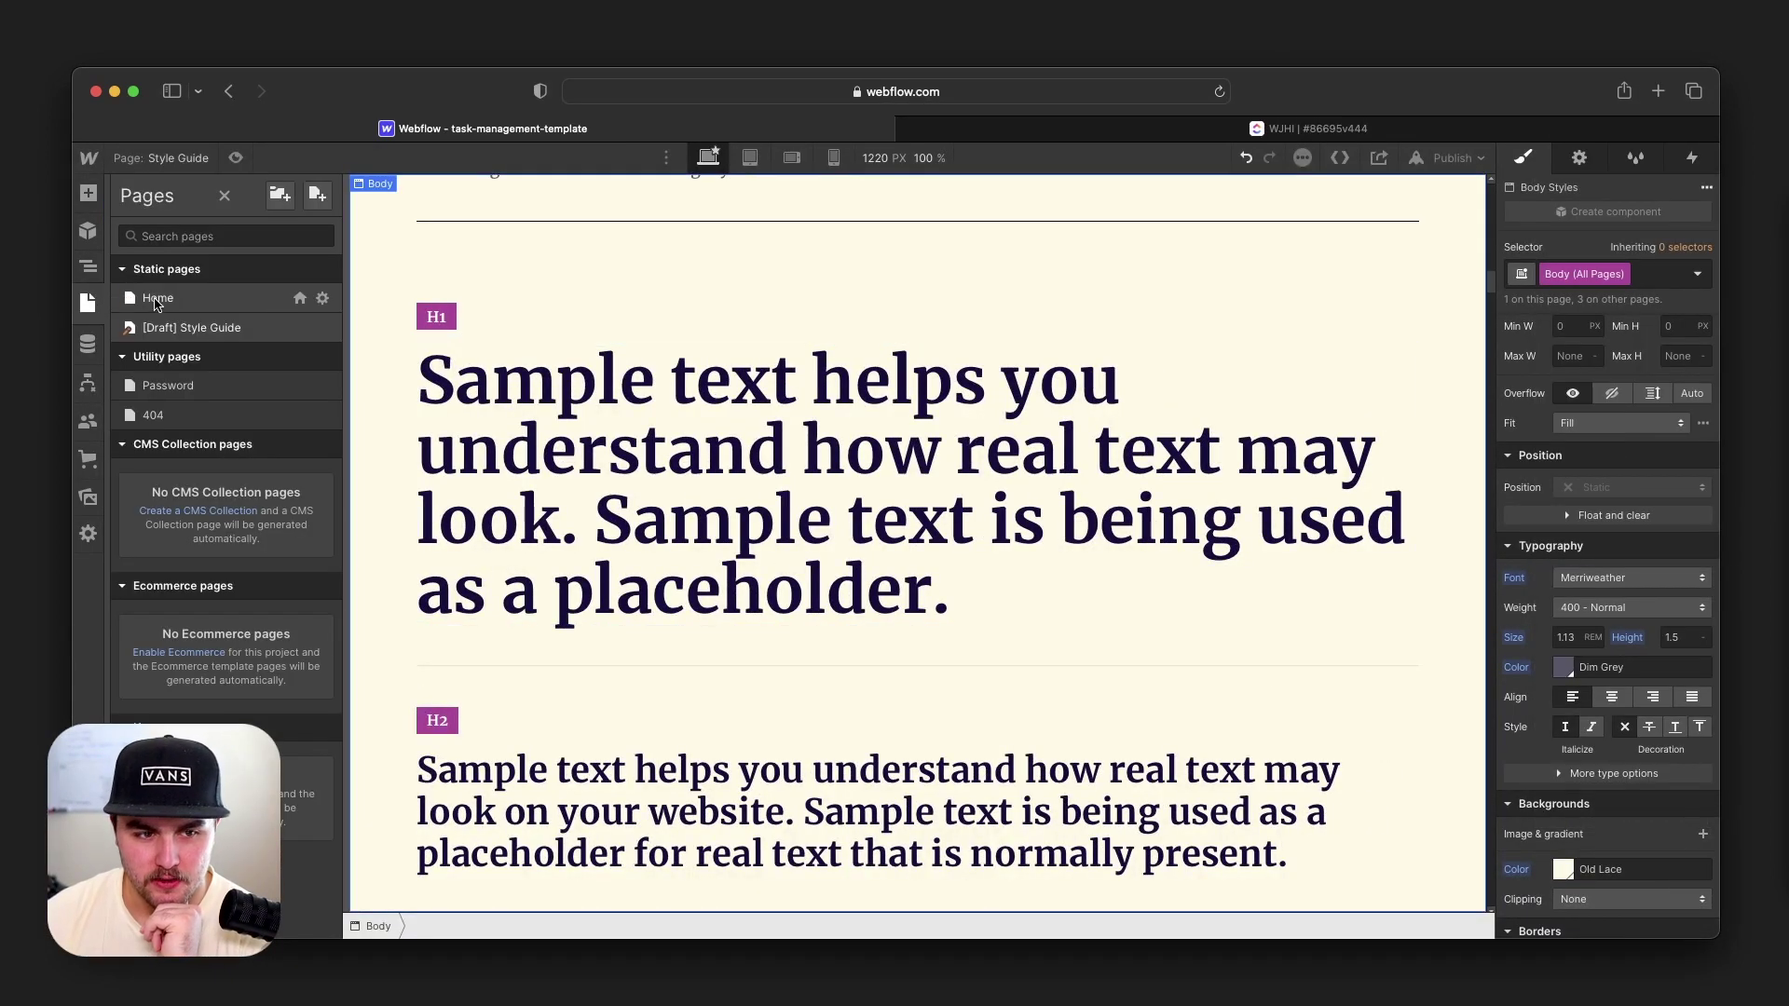
click(160, 299)
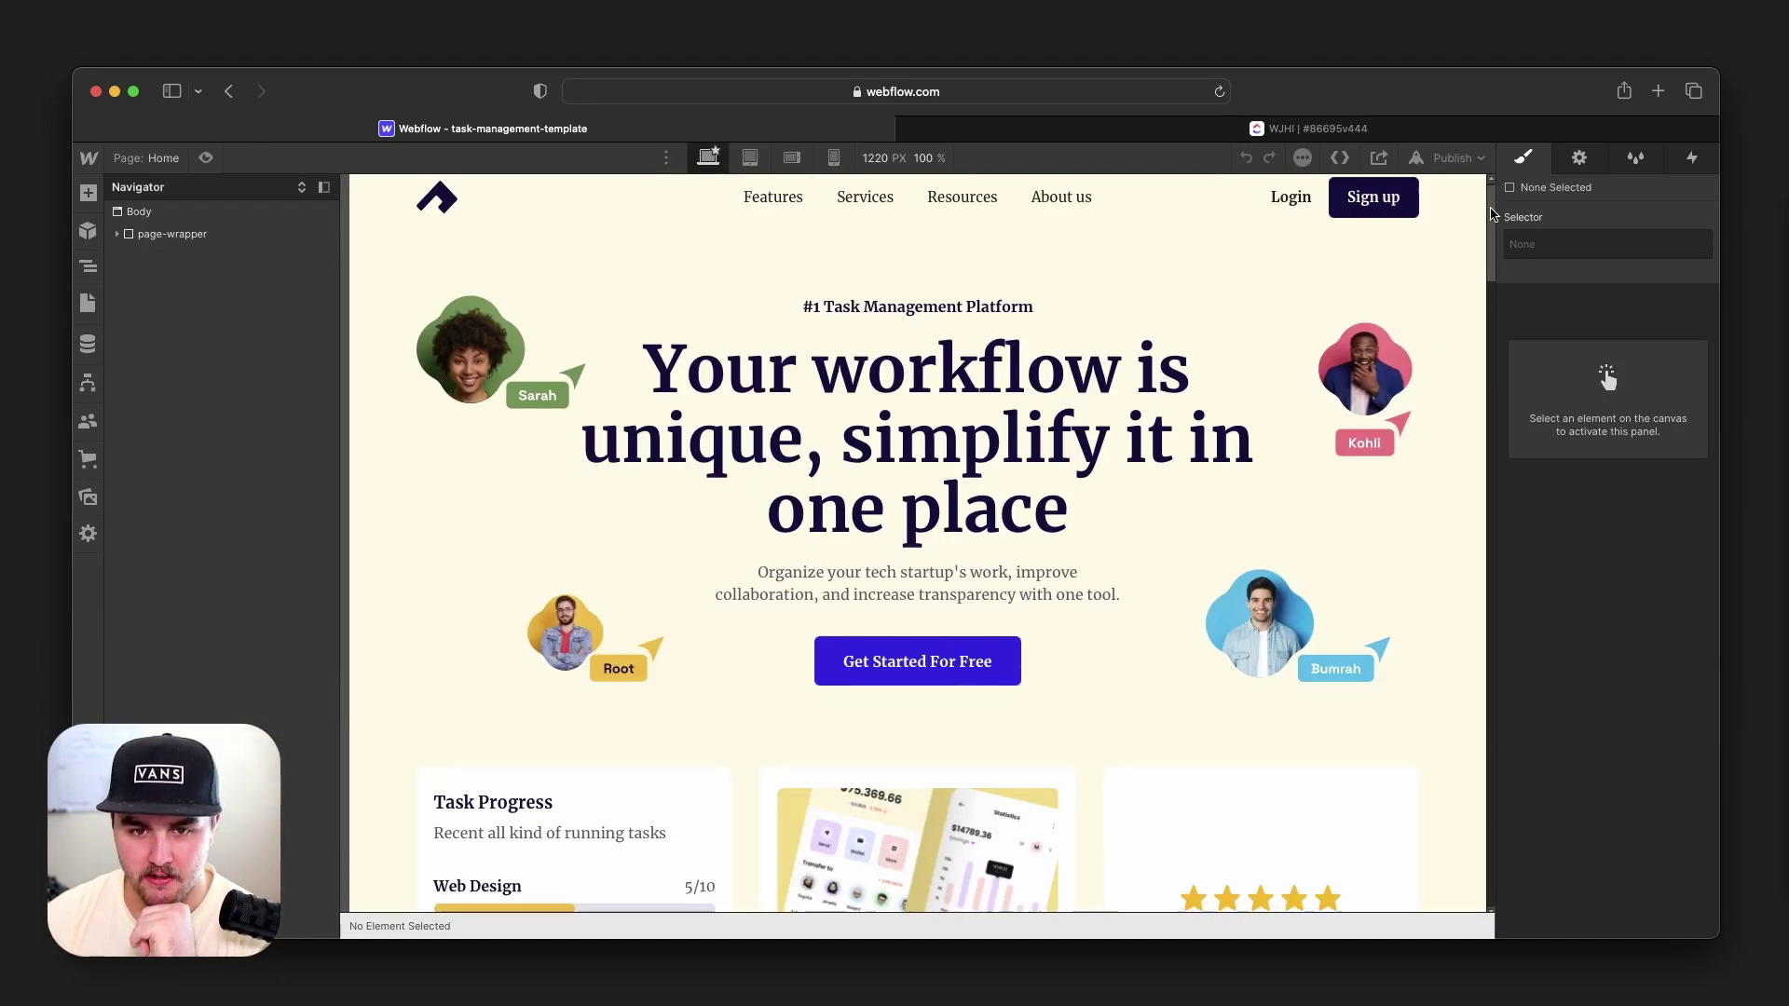
drag(1494, 213, 1531, 200)
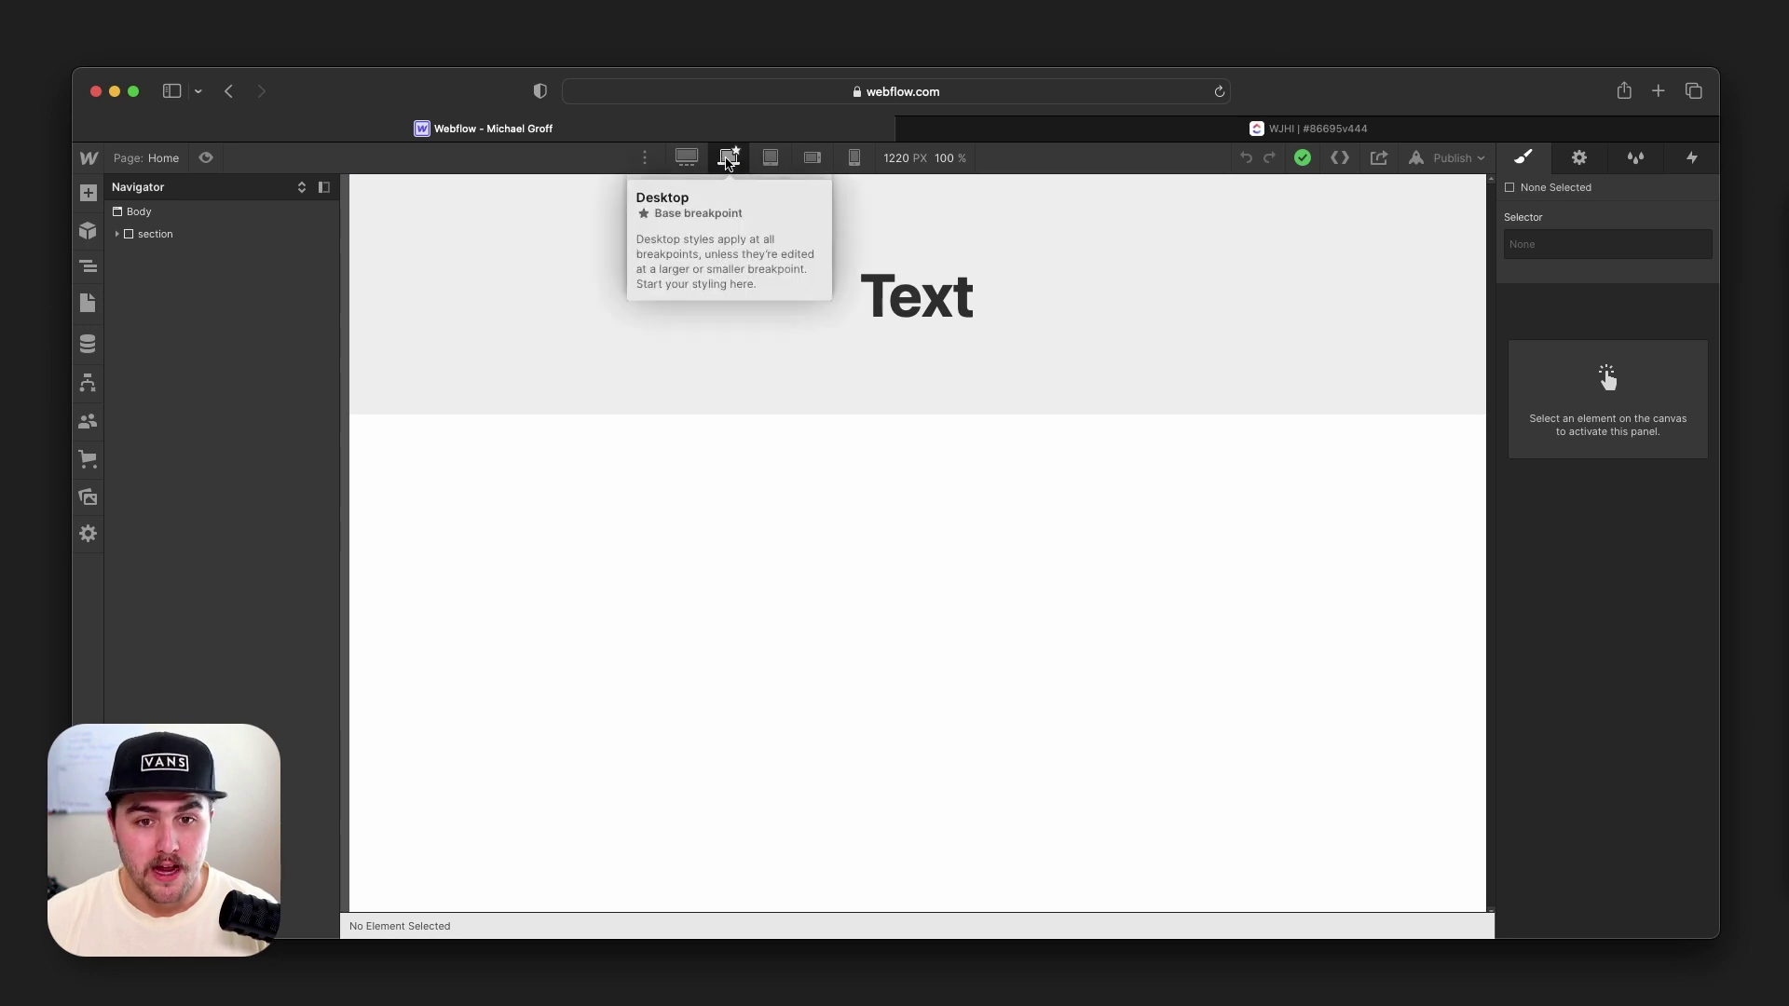
click(771, 160)
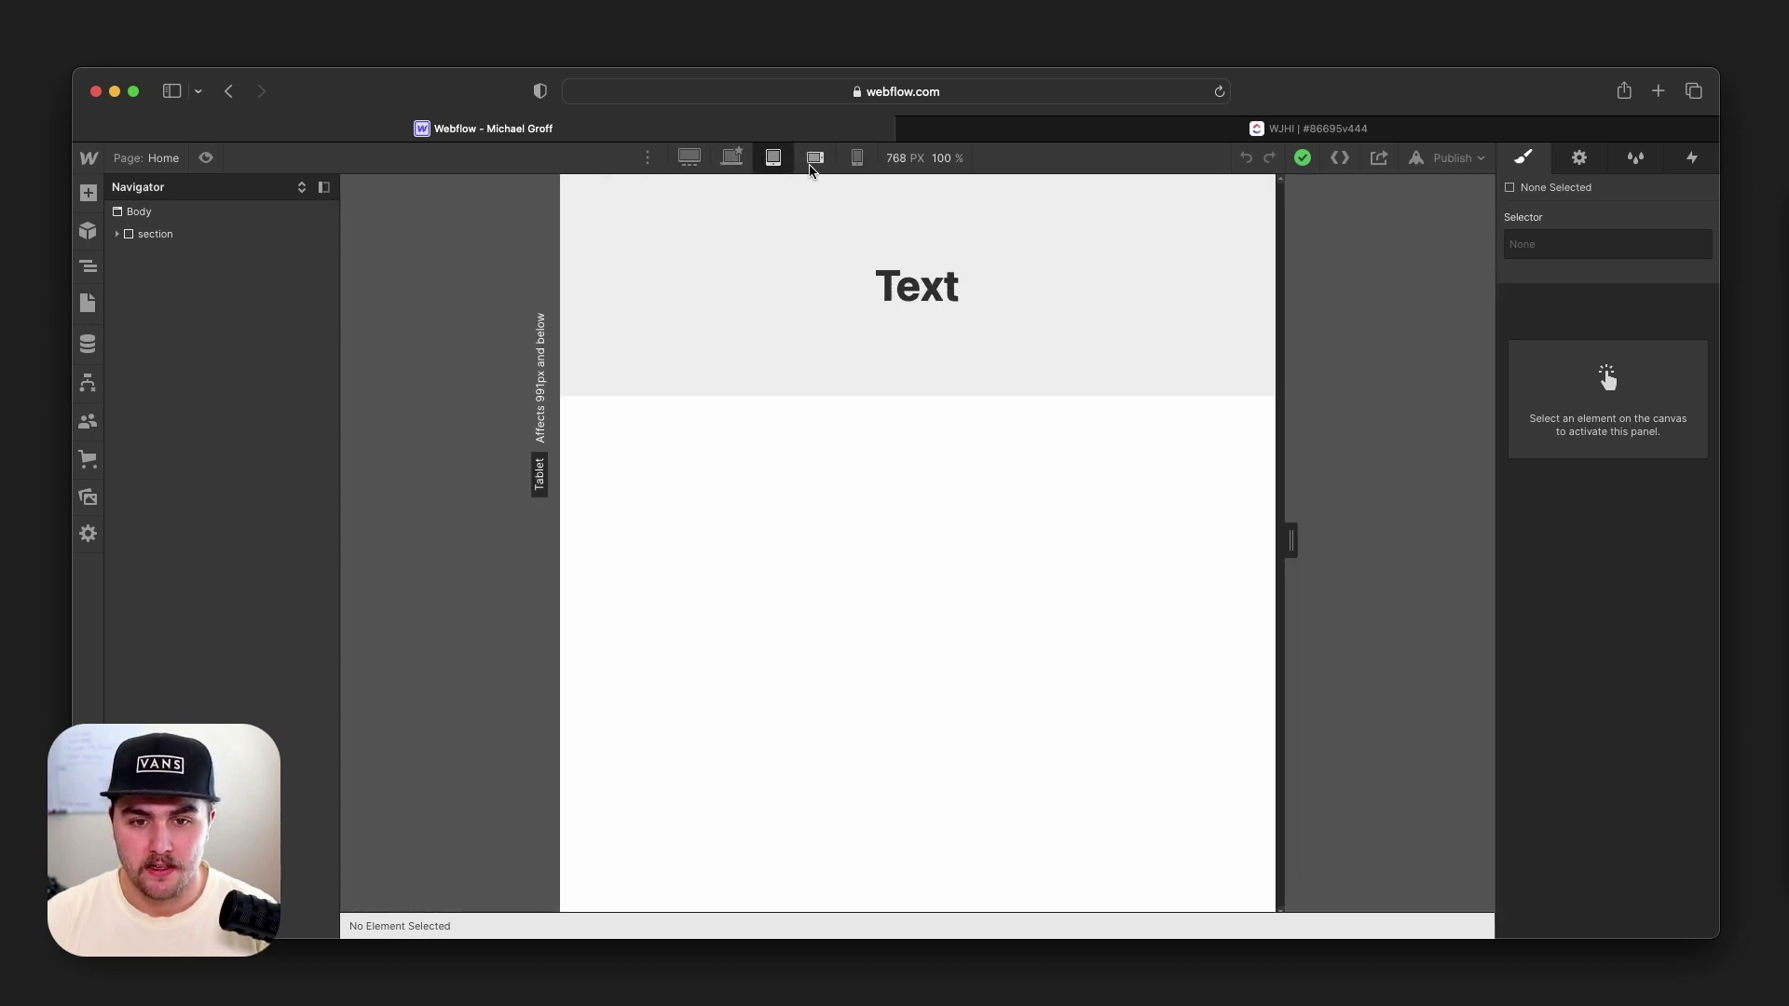
click(813, 162)
click(853, 166)
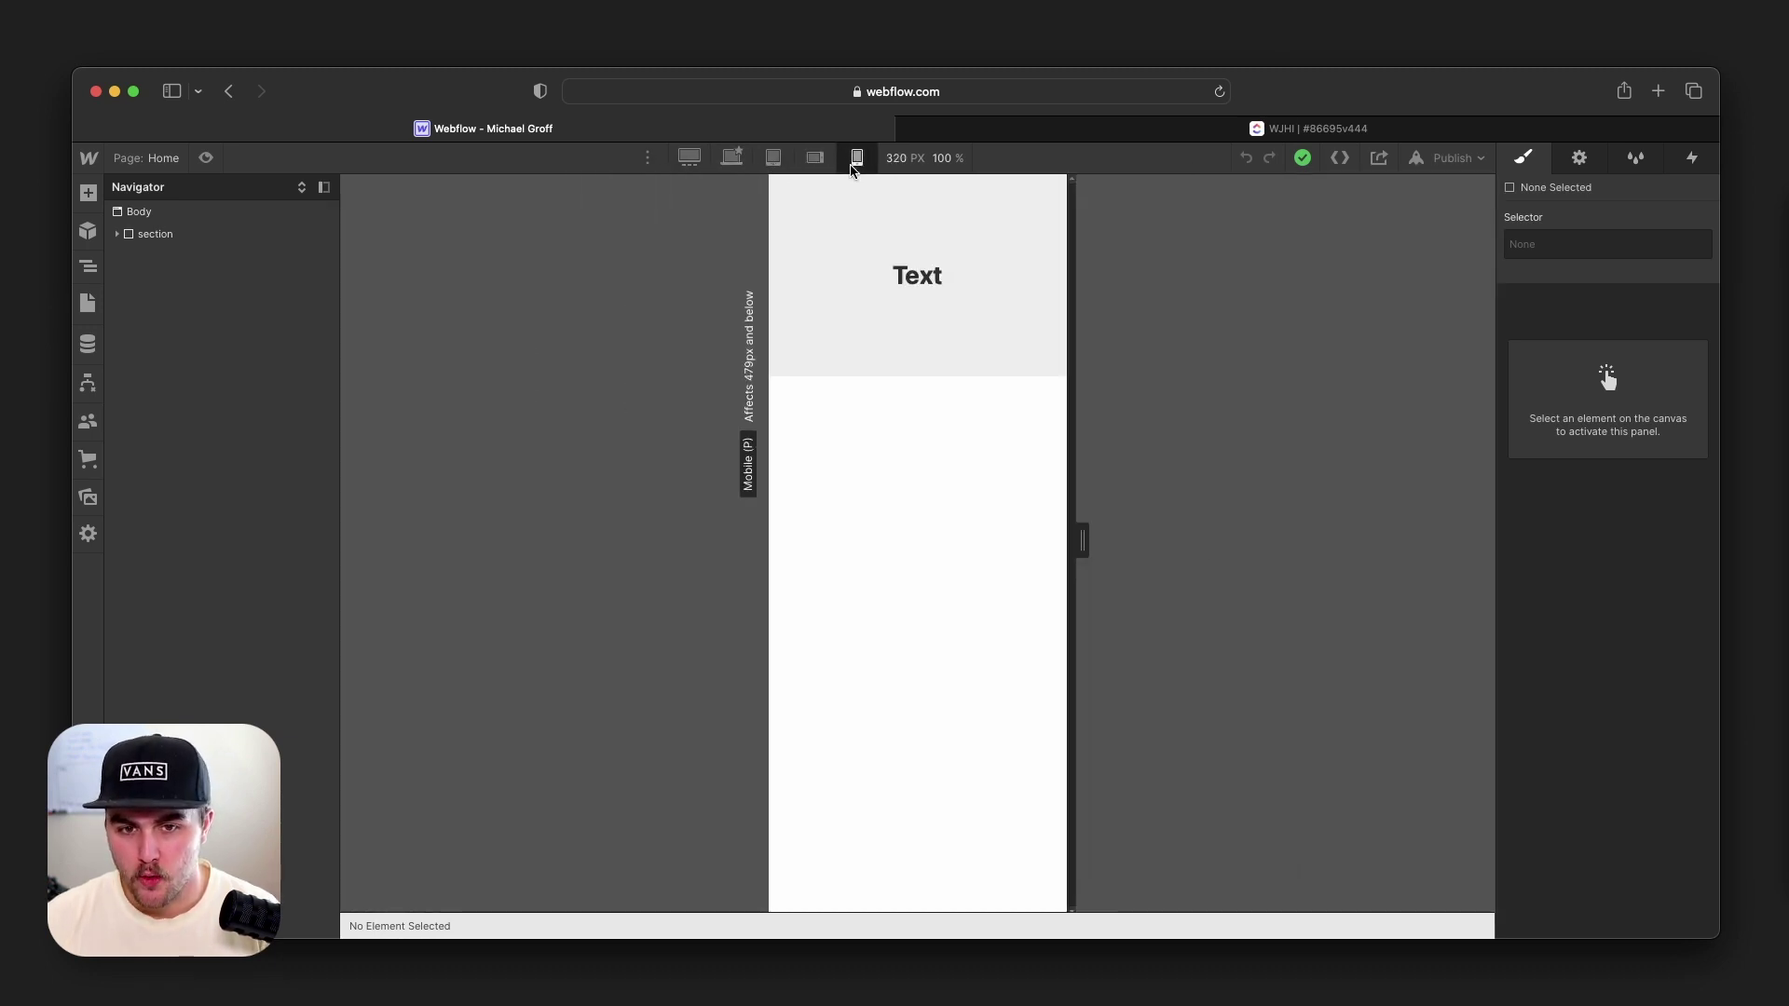
click(681, 163)
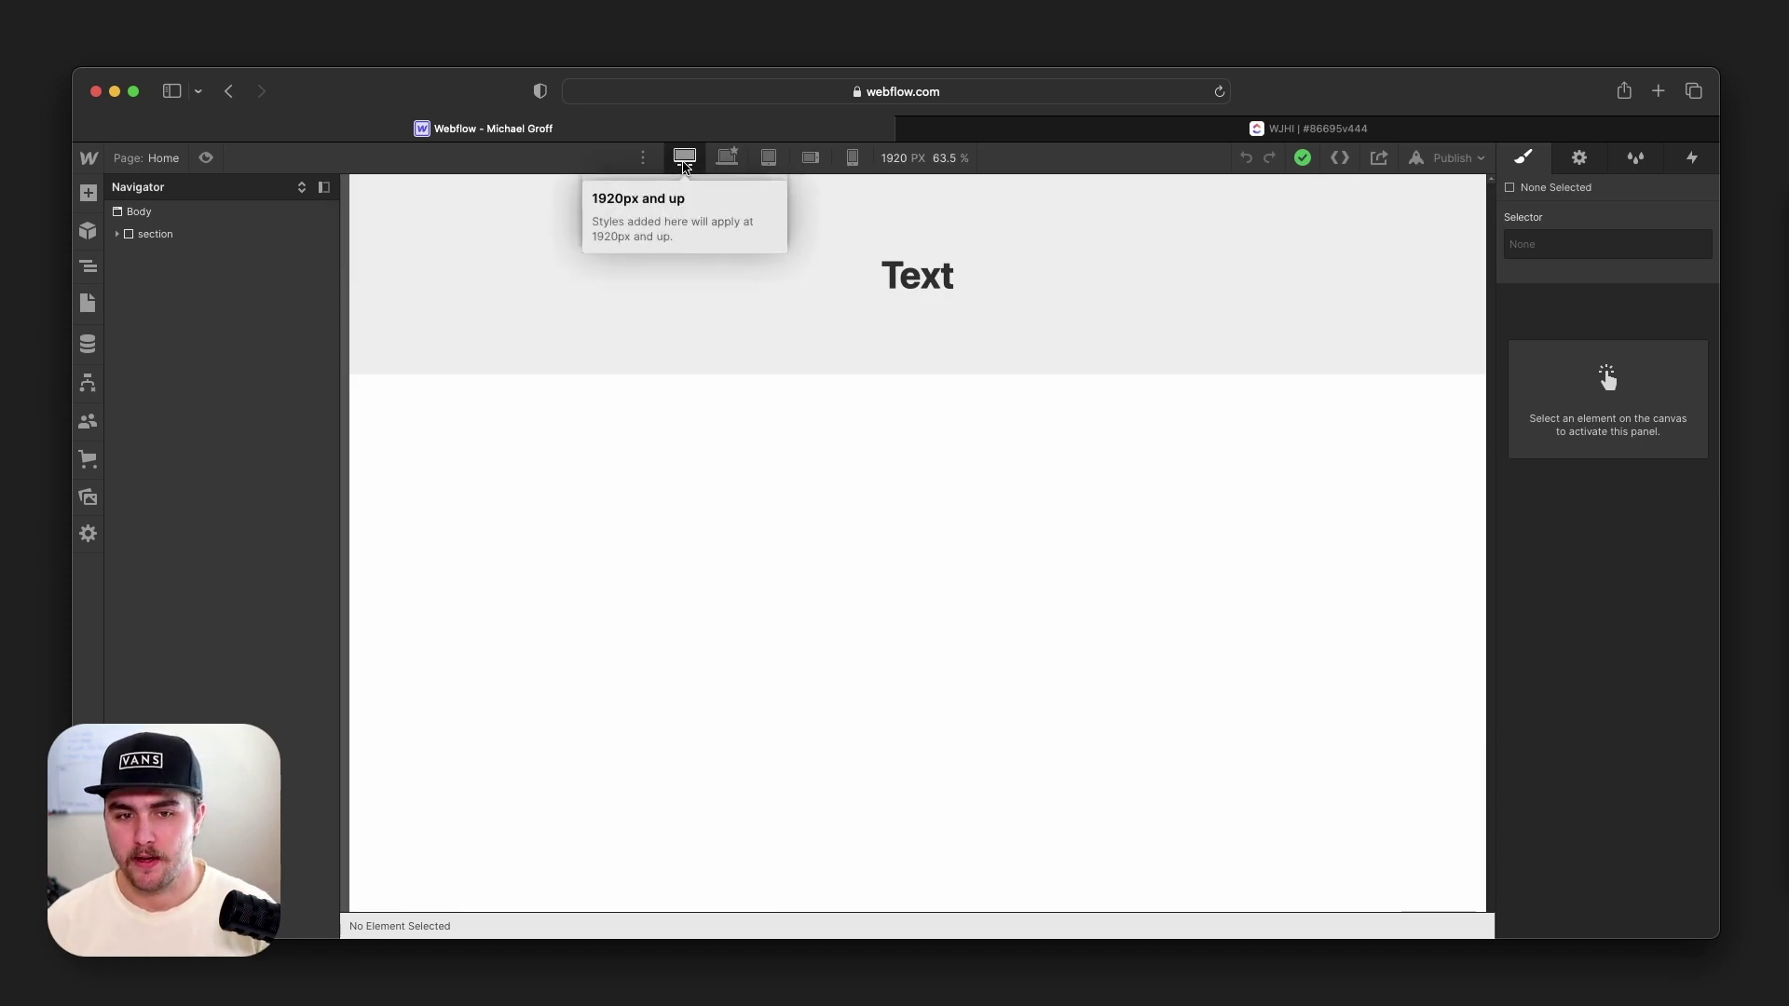
click(728, 157)
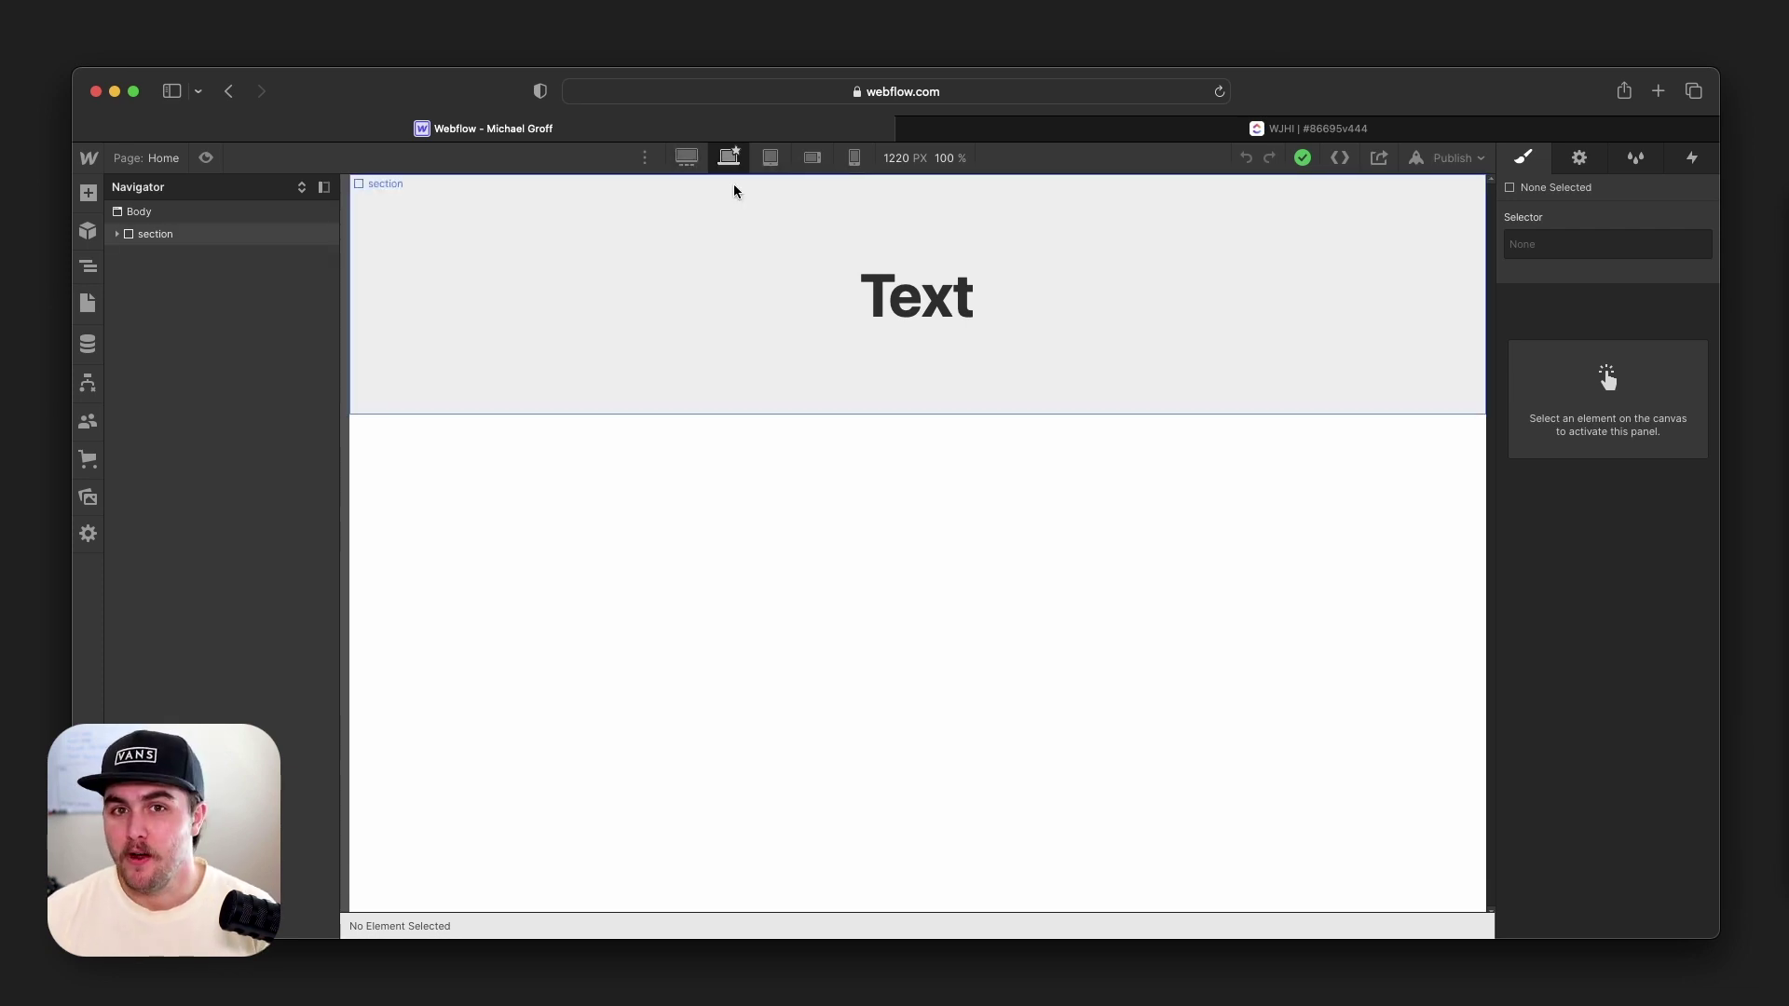
At the tablet breakpoint, paste a red colour onto the Text heading.
click(770, 164)
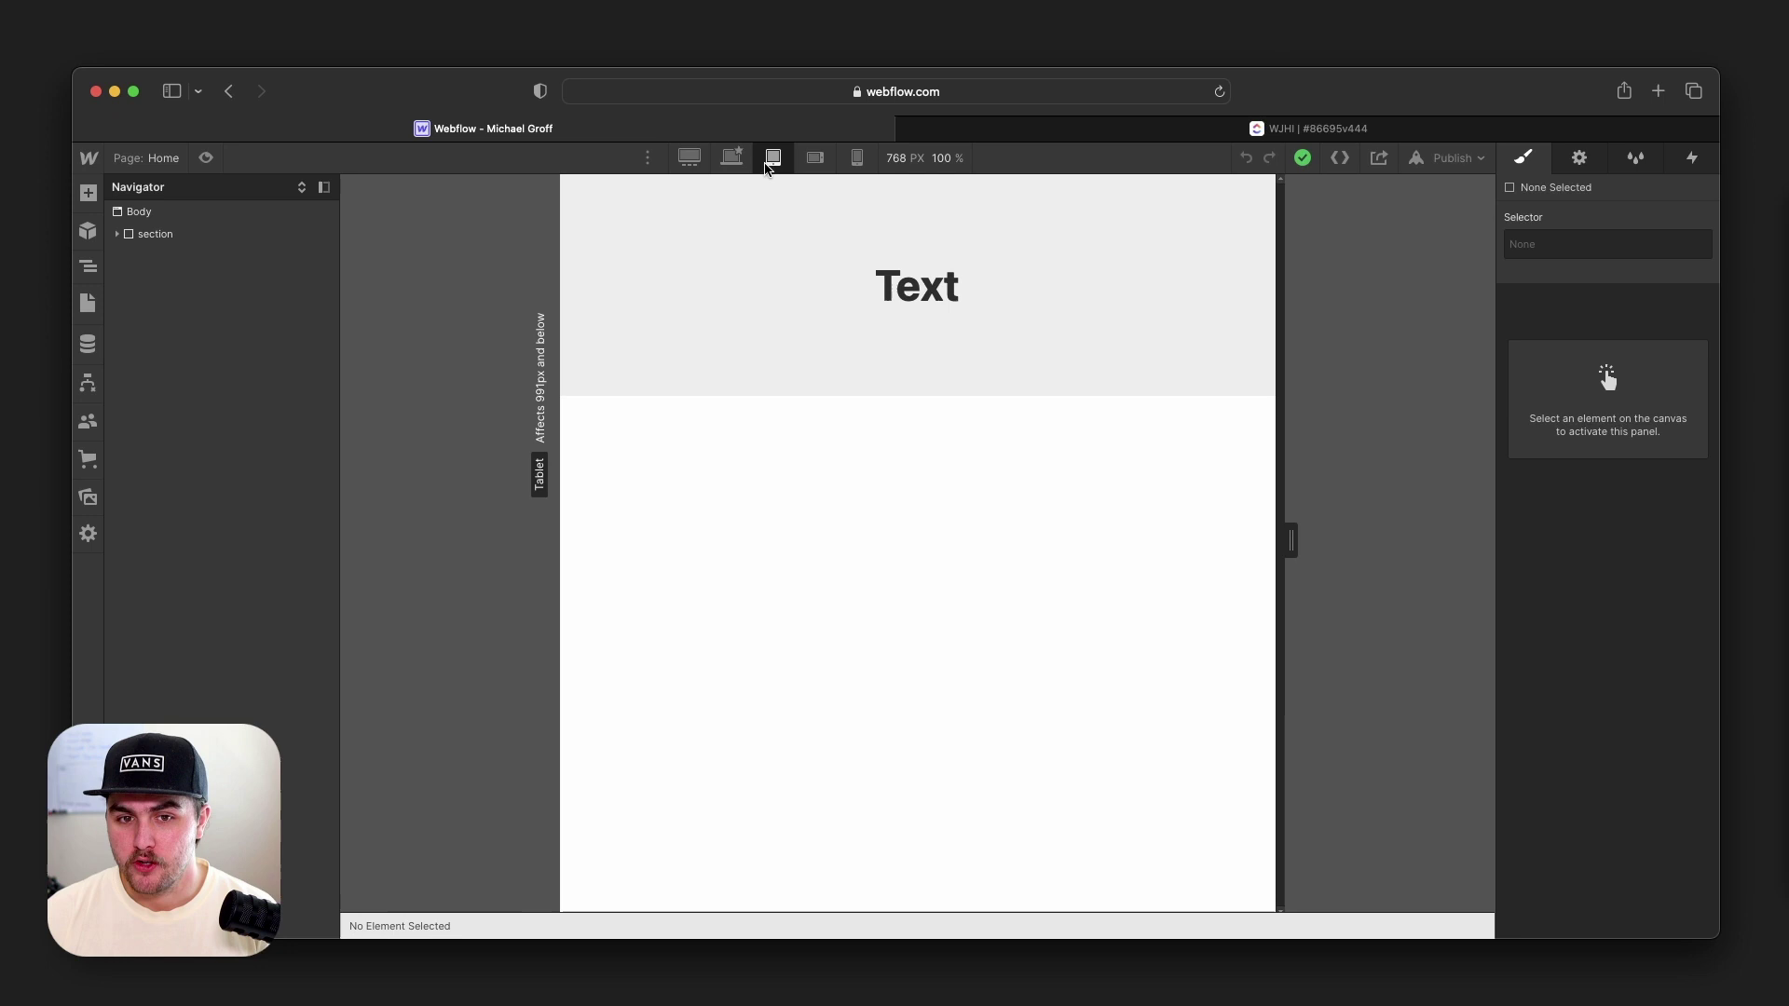
click(930, 302)
scroll(1568, 546, down, 2)
scroll(1568, 546, down, 2)
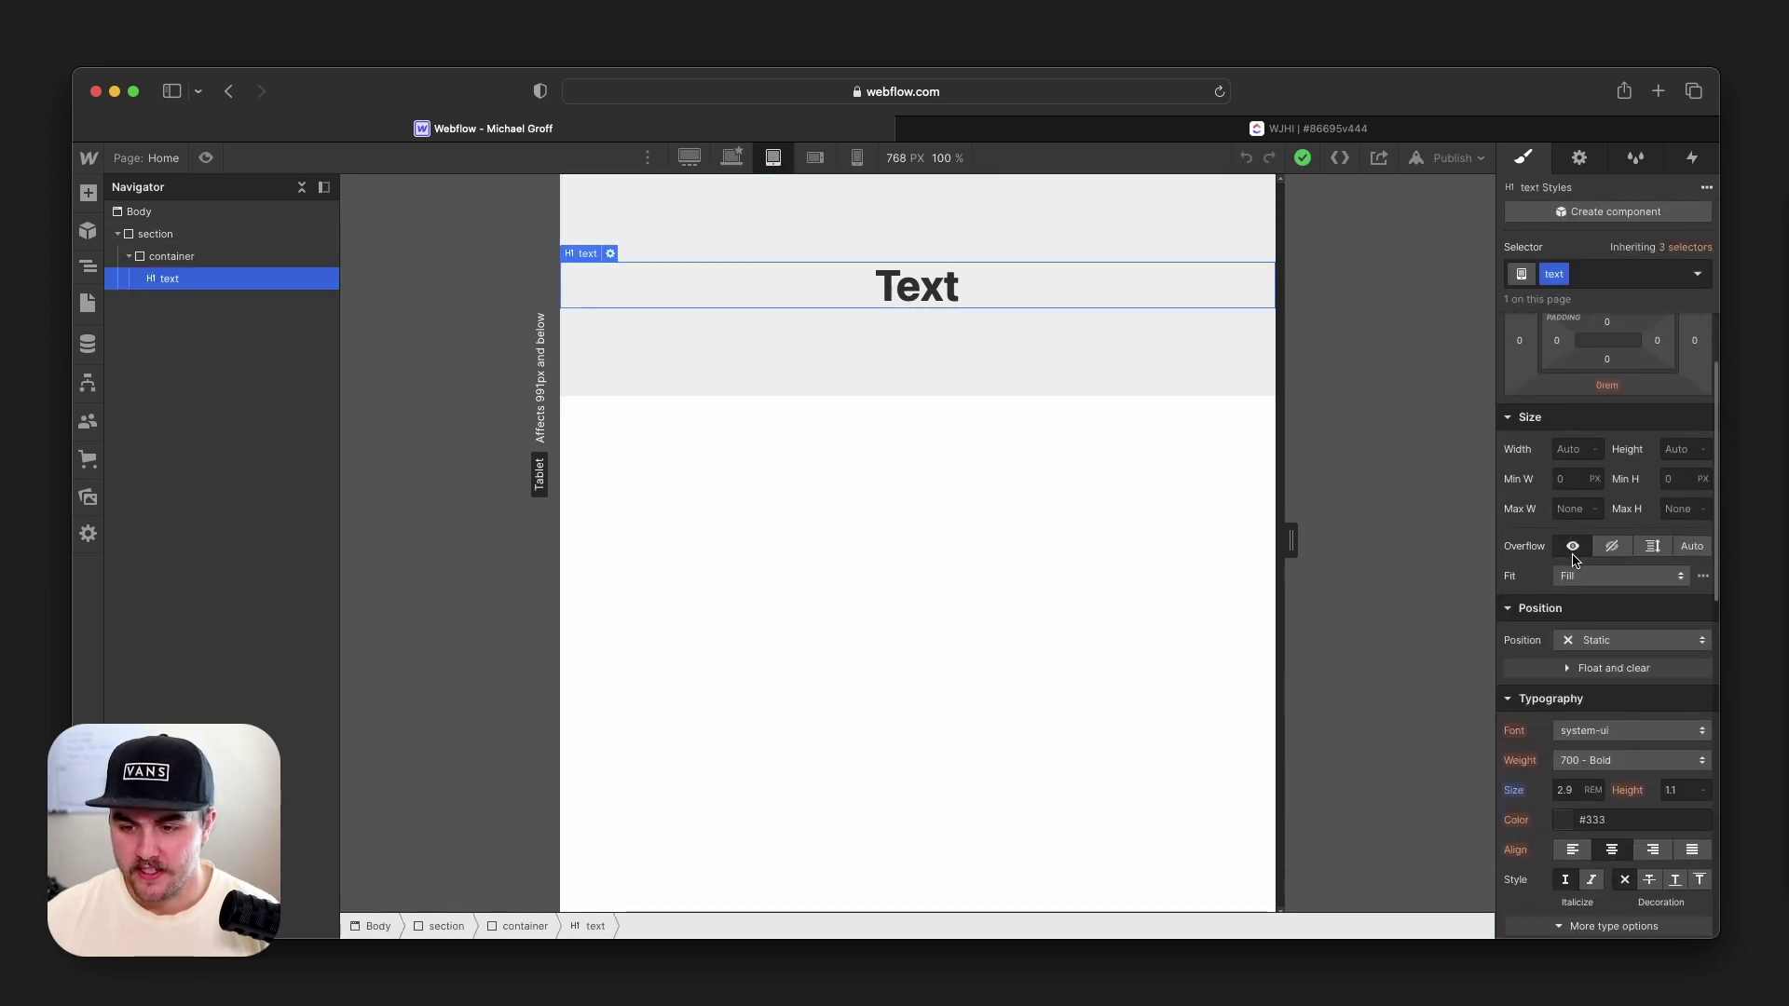
click(1563, 820)
text(#fa3d3d)
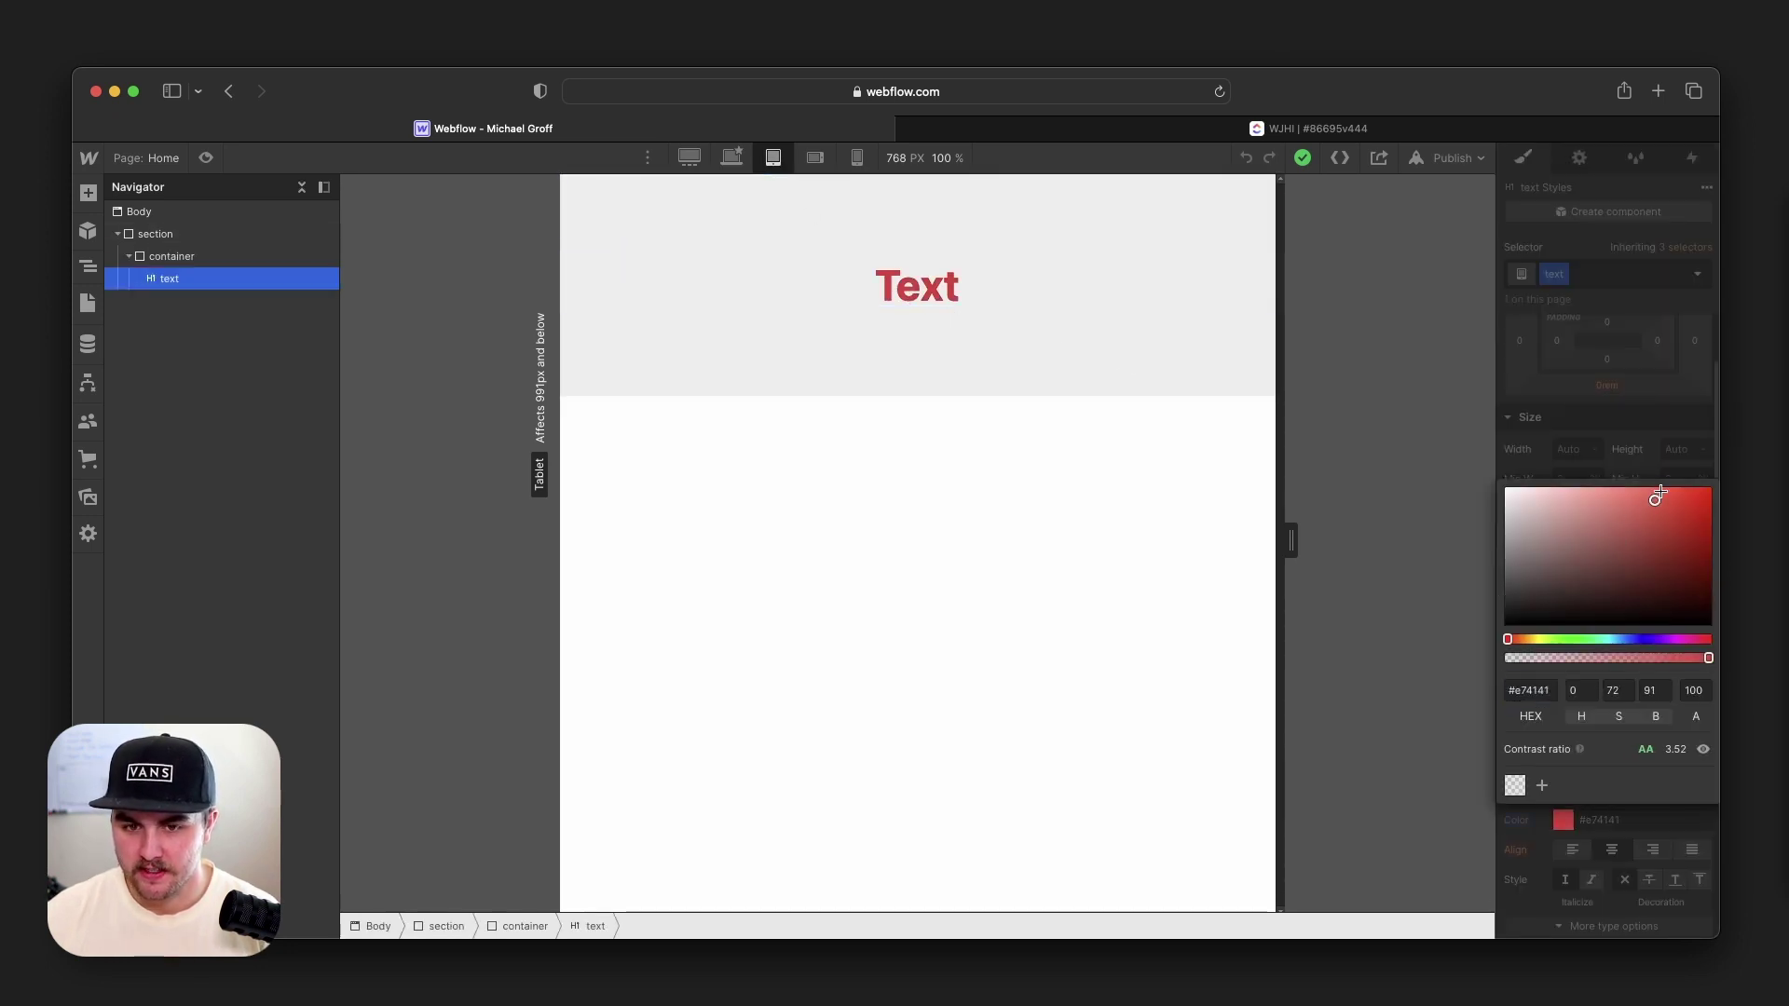
click(1653, 438)
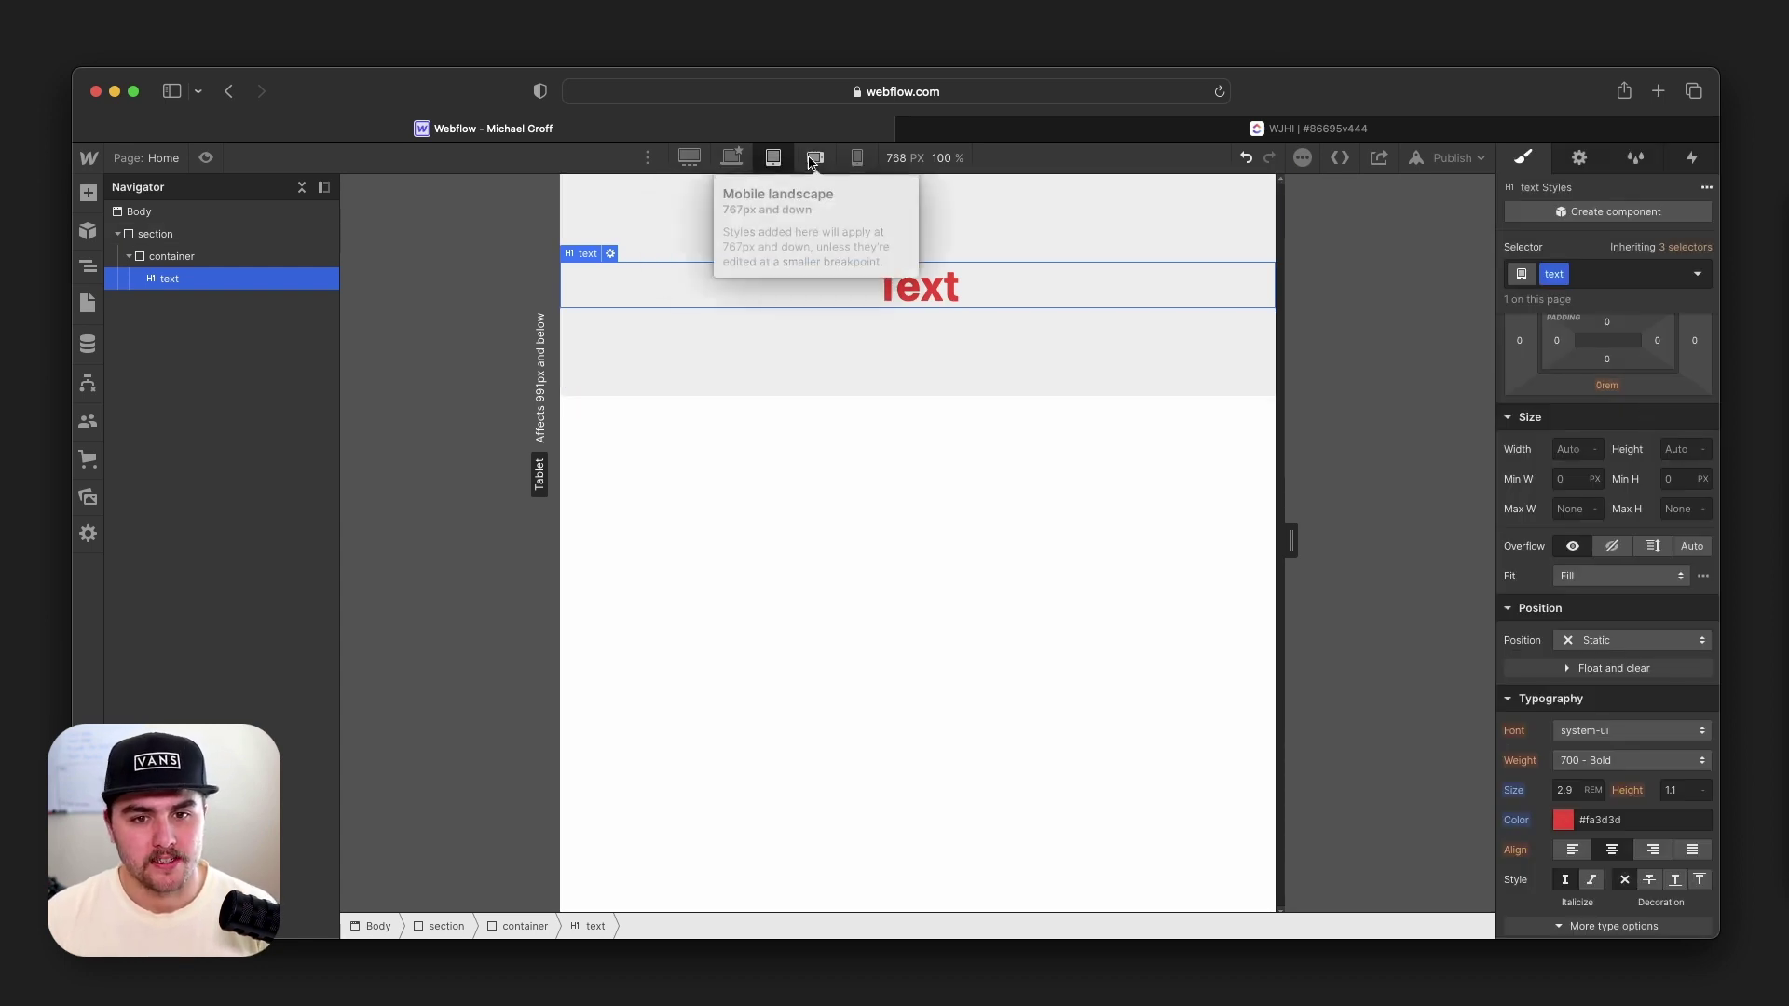
Preview the heading at the 1920 px breakpoint, then return to the 1220 px base.
click(729, 166)
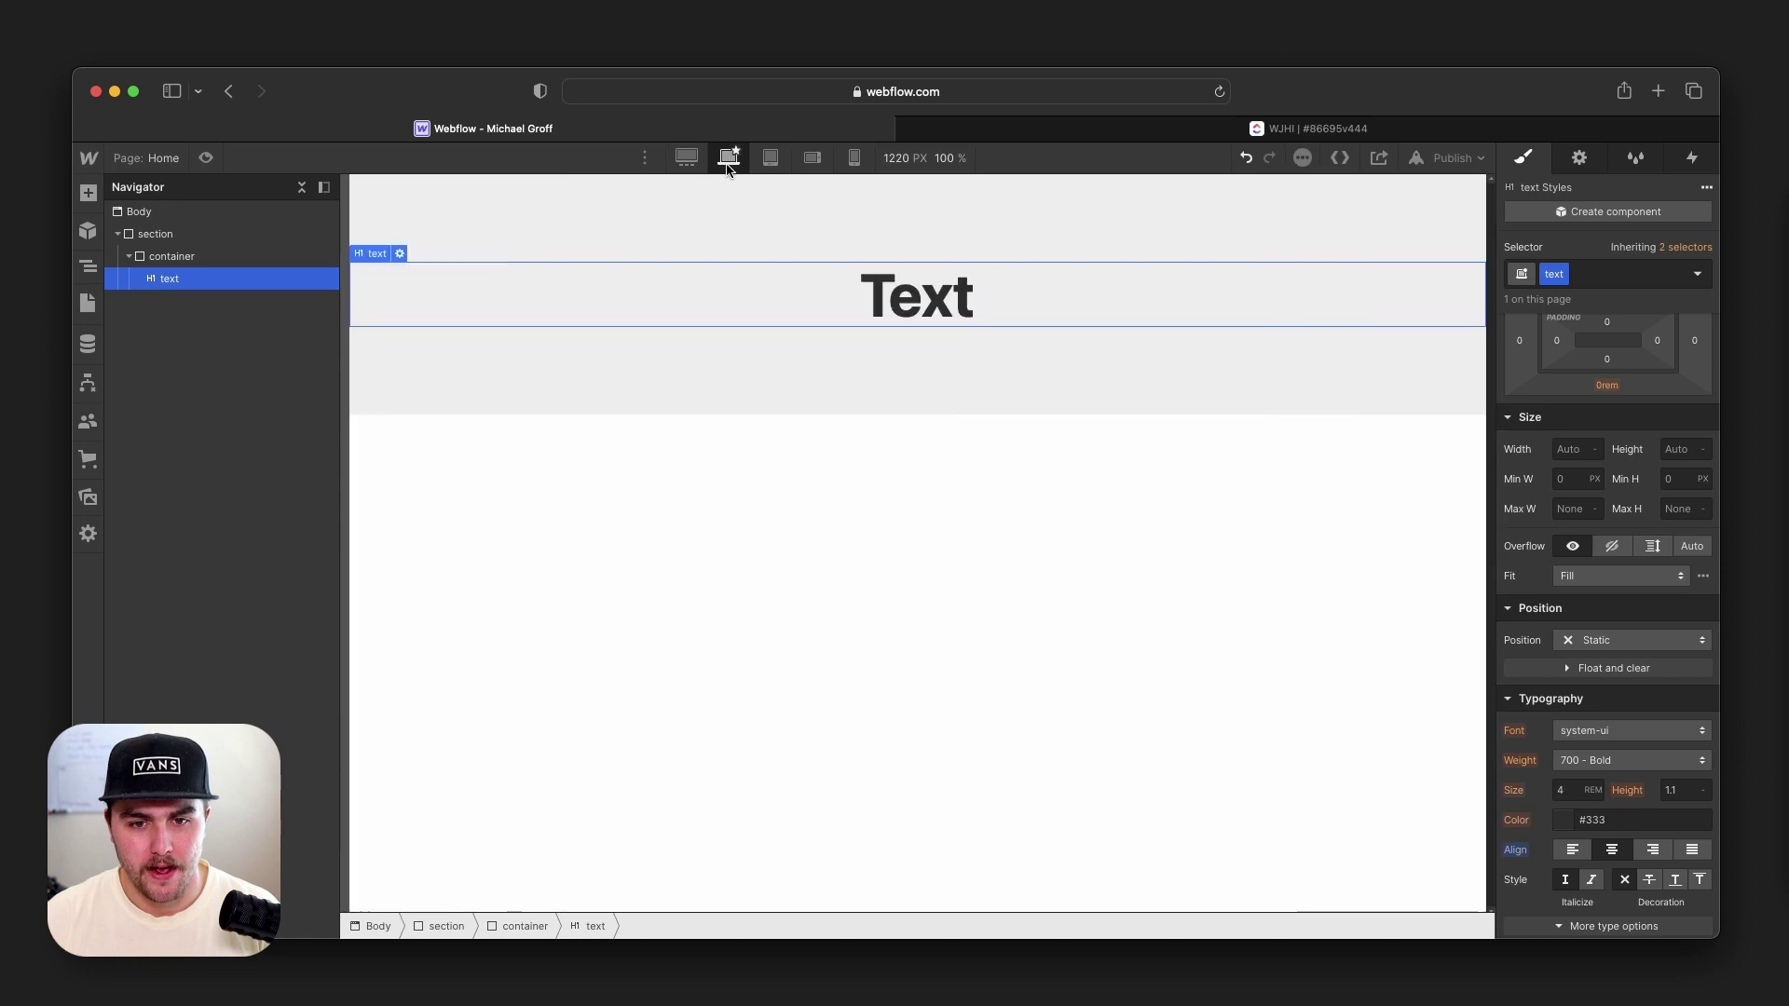
click(682, 164)
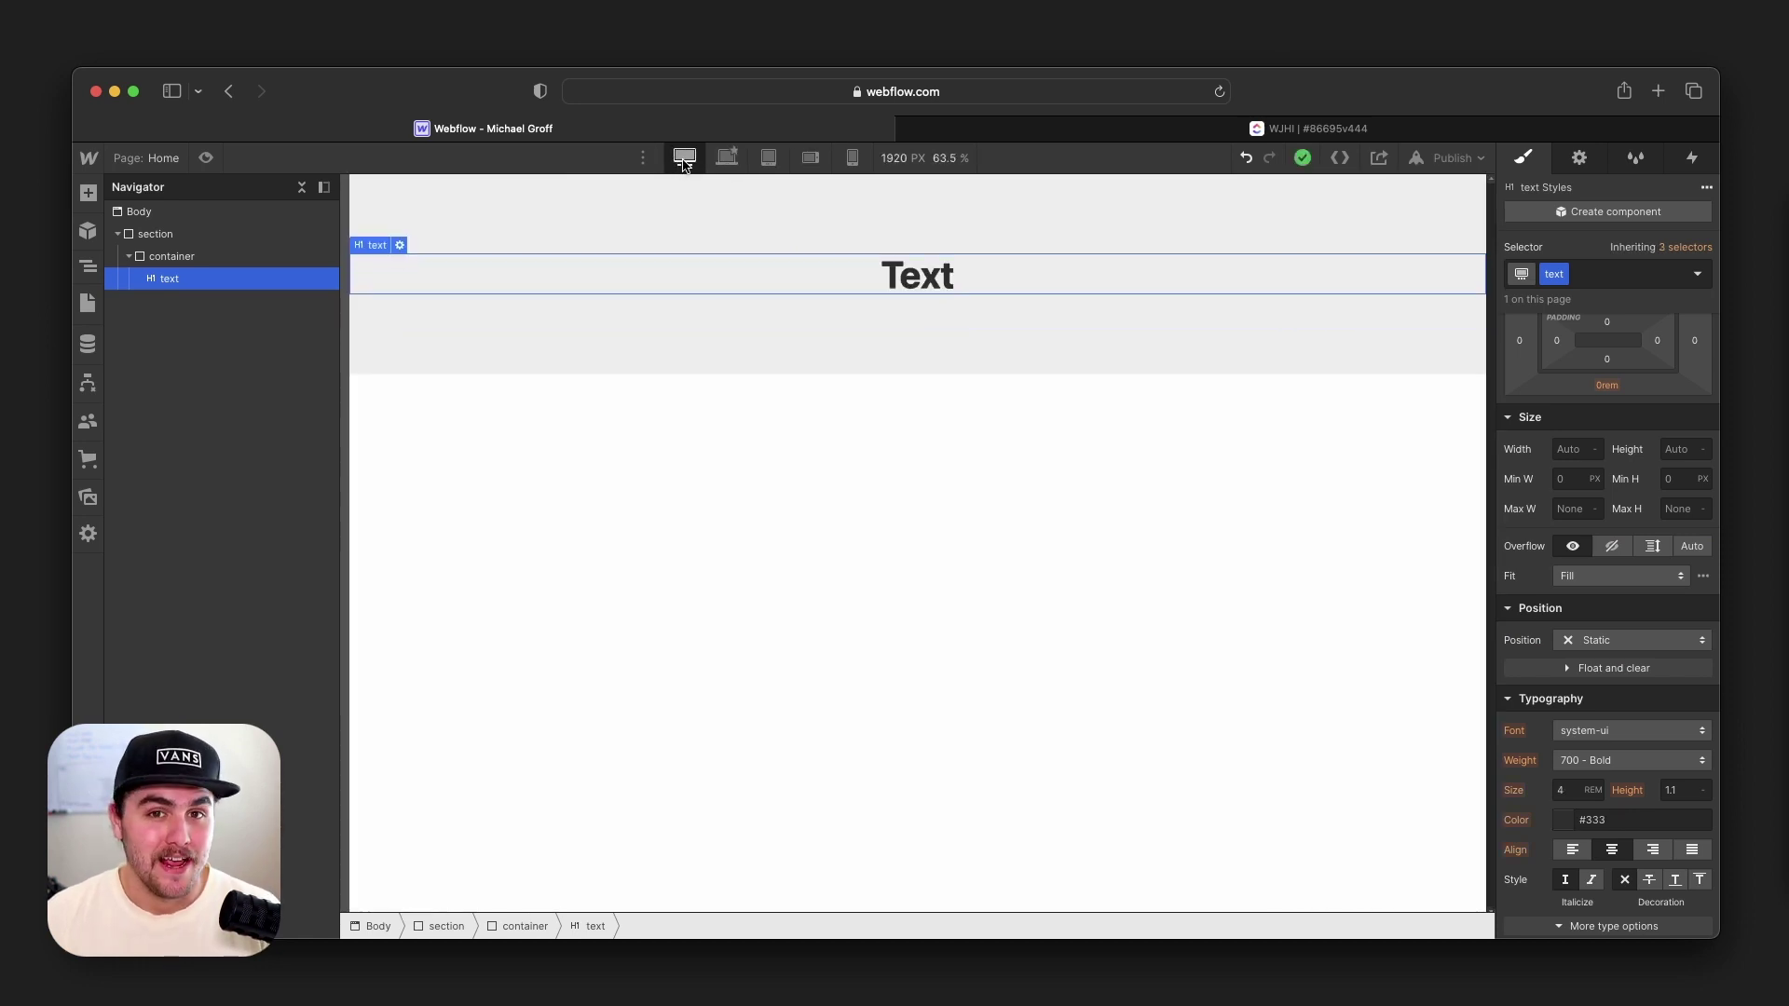
click(729, 160)
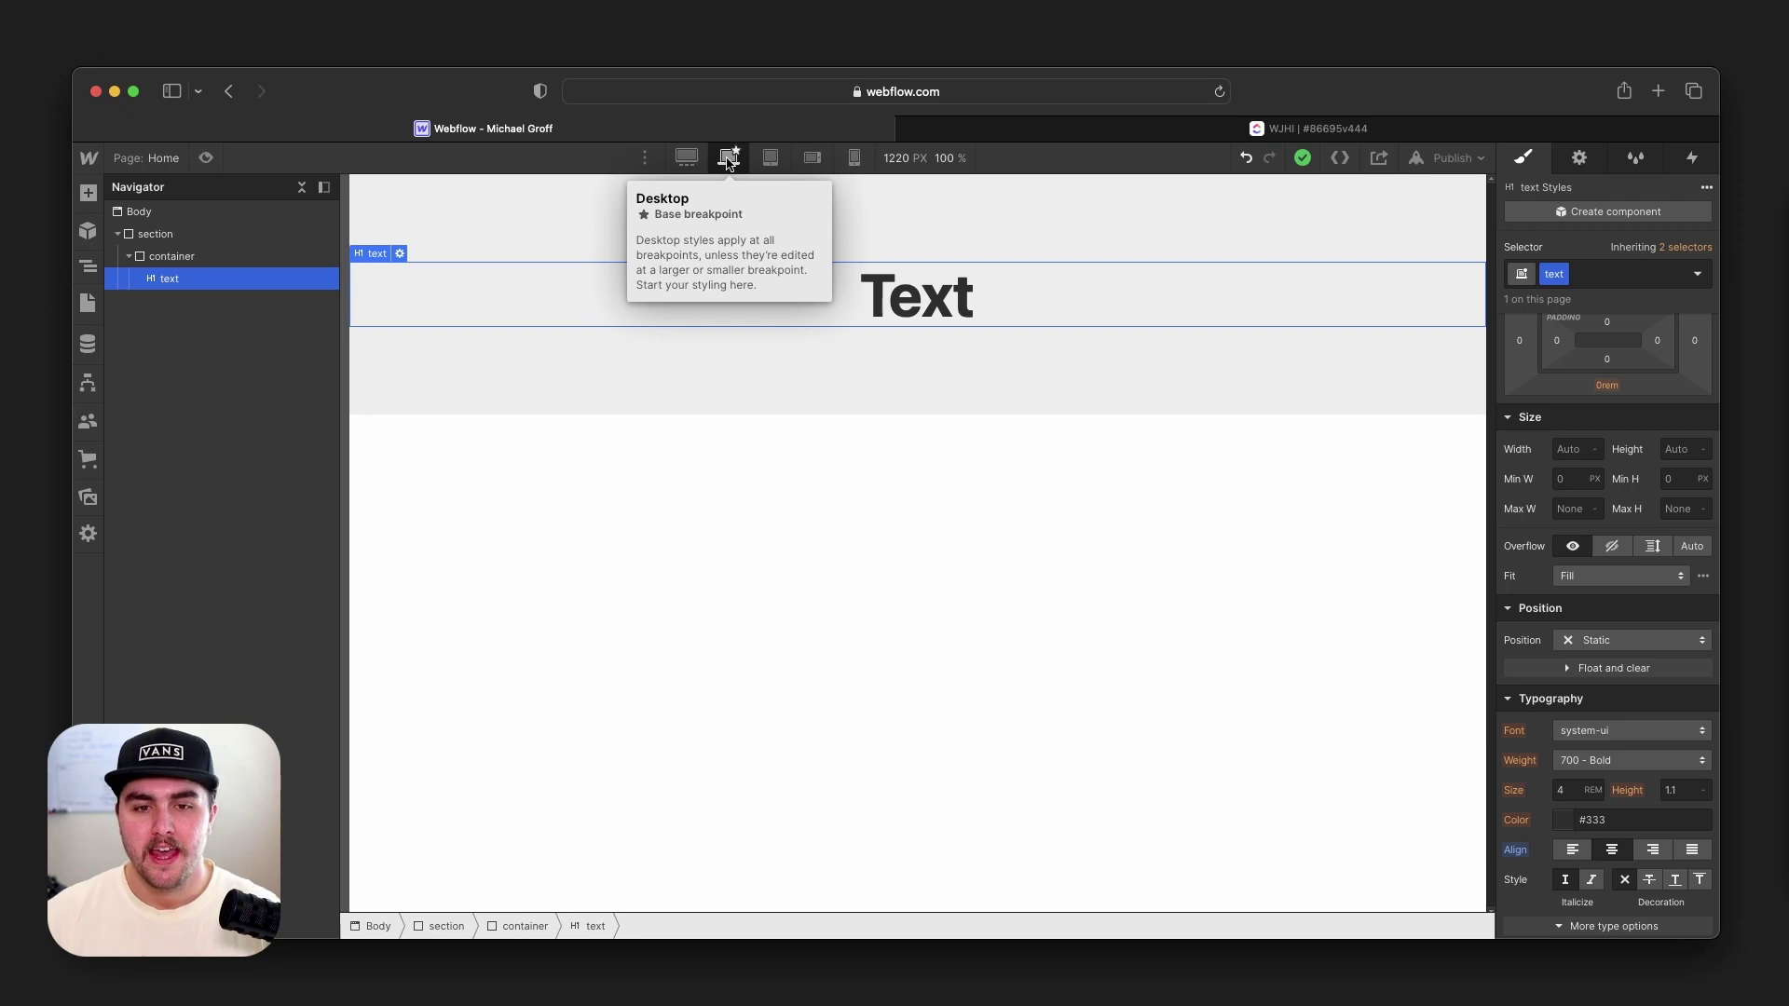
Make the heading purple #693dfa at mobile landscape, then check mobile portrait and tablet.
click(772, 166)
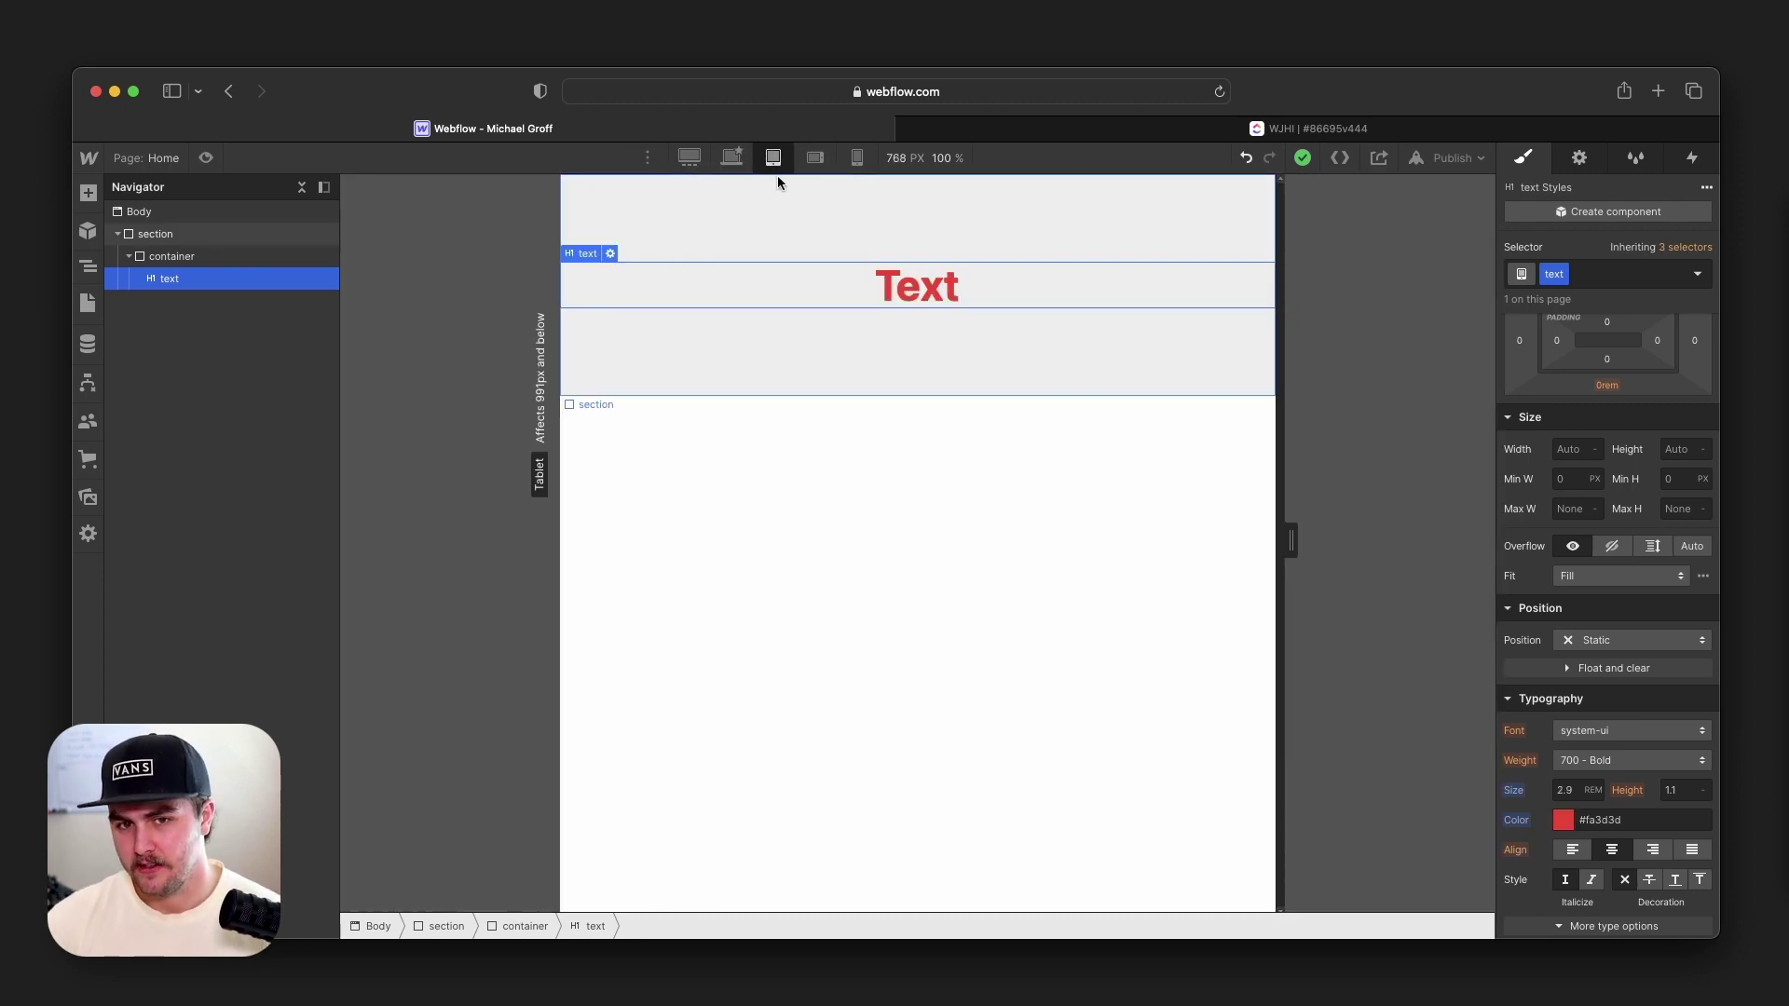
click(815, 158)
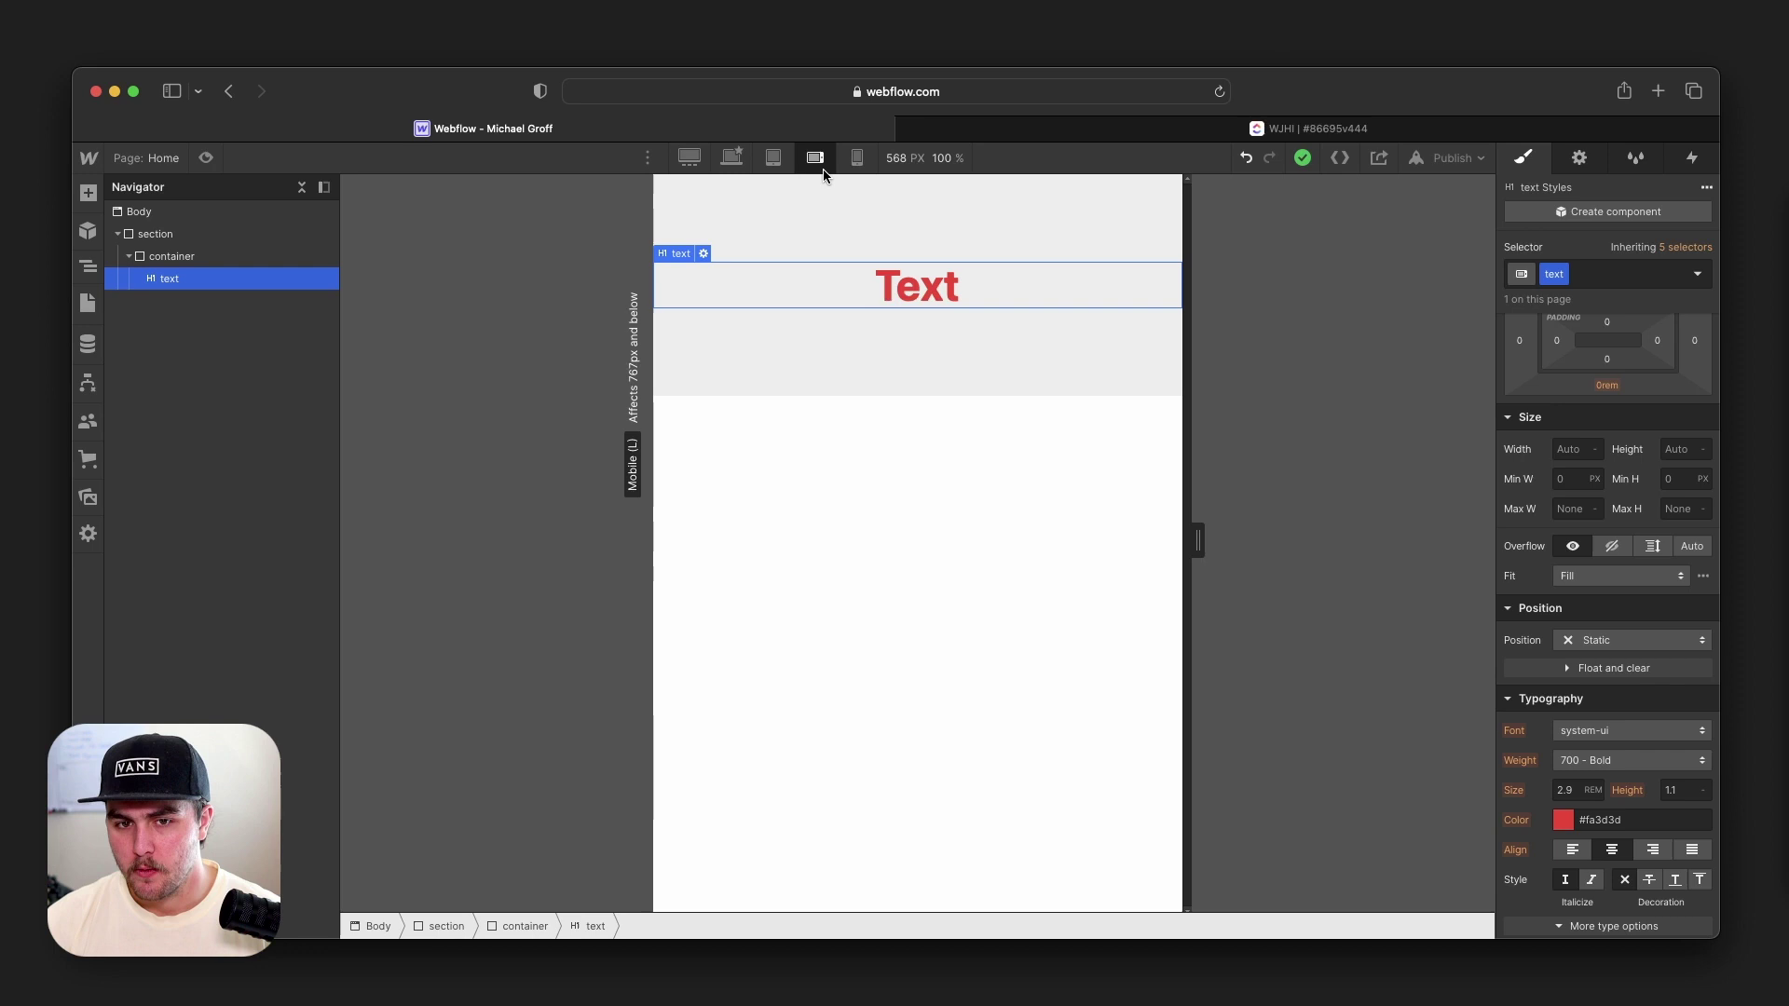
click(1563, 821)
click(1653, 639)
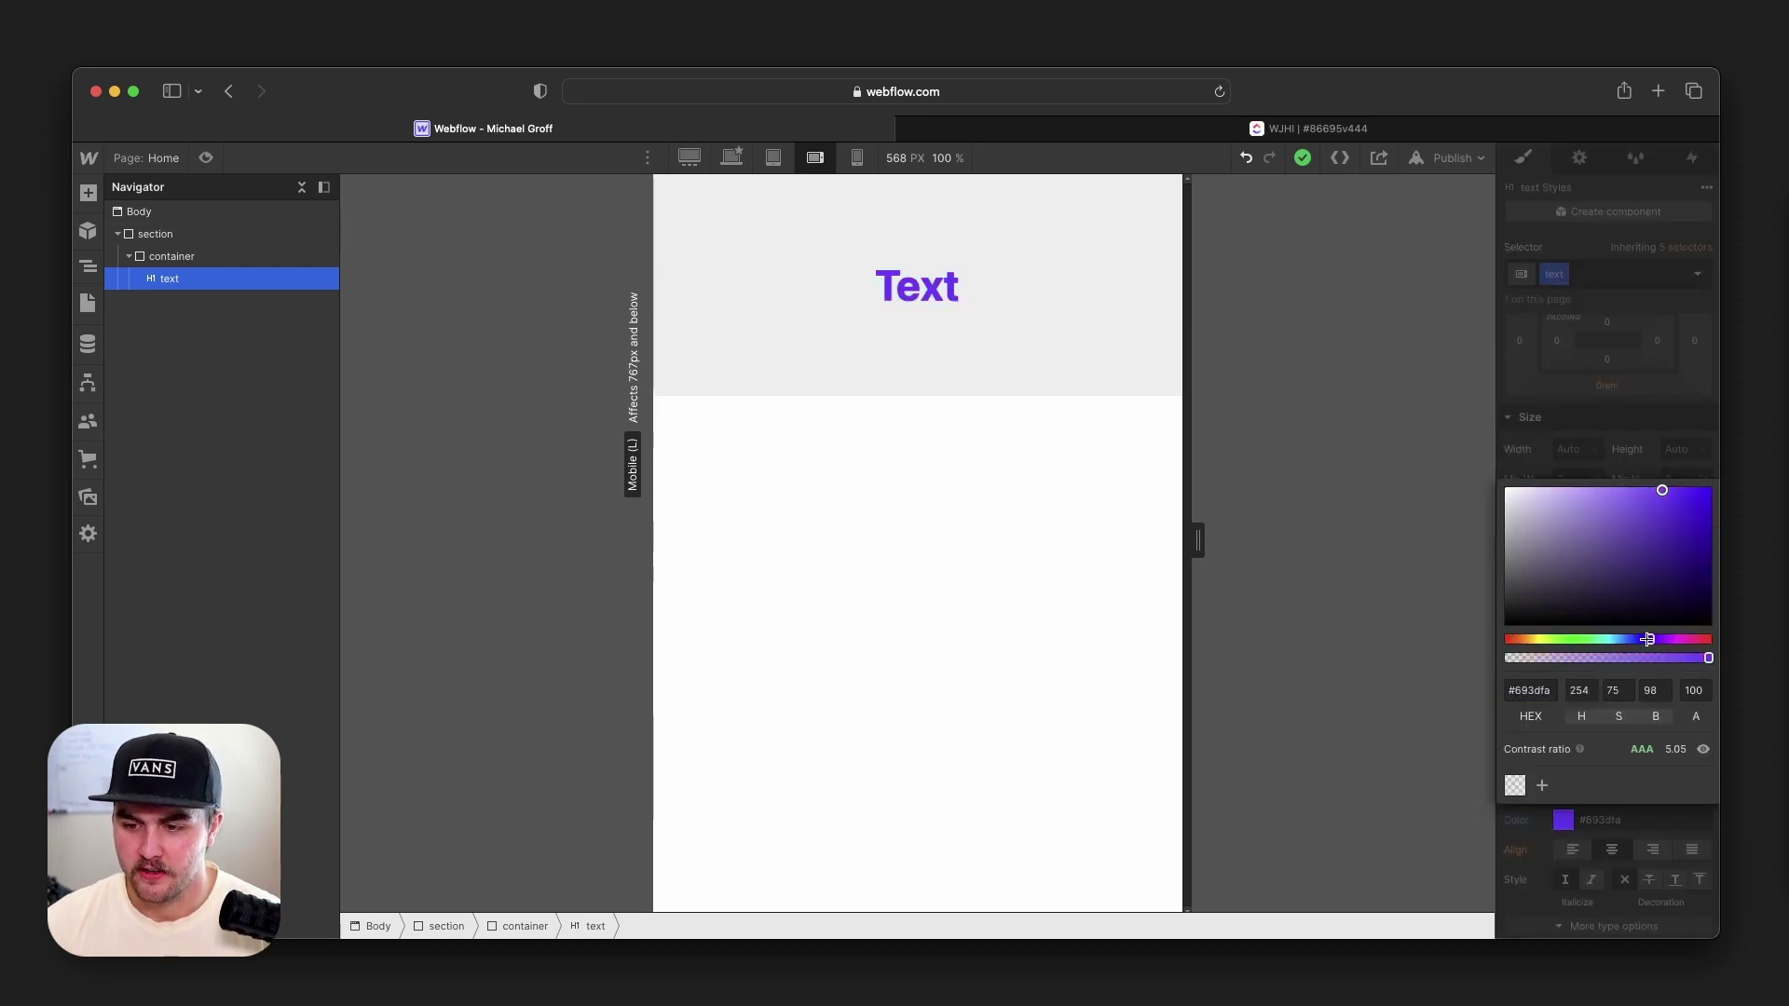
click(1619, 454)
click(854, 157)
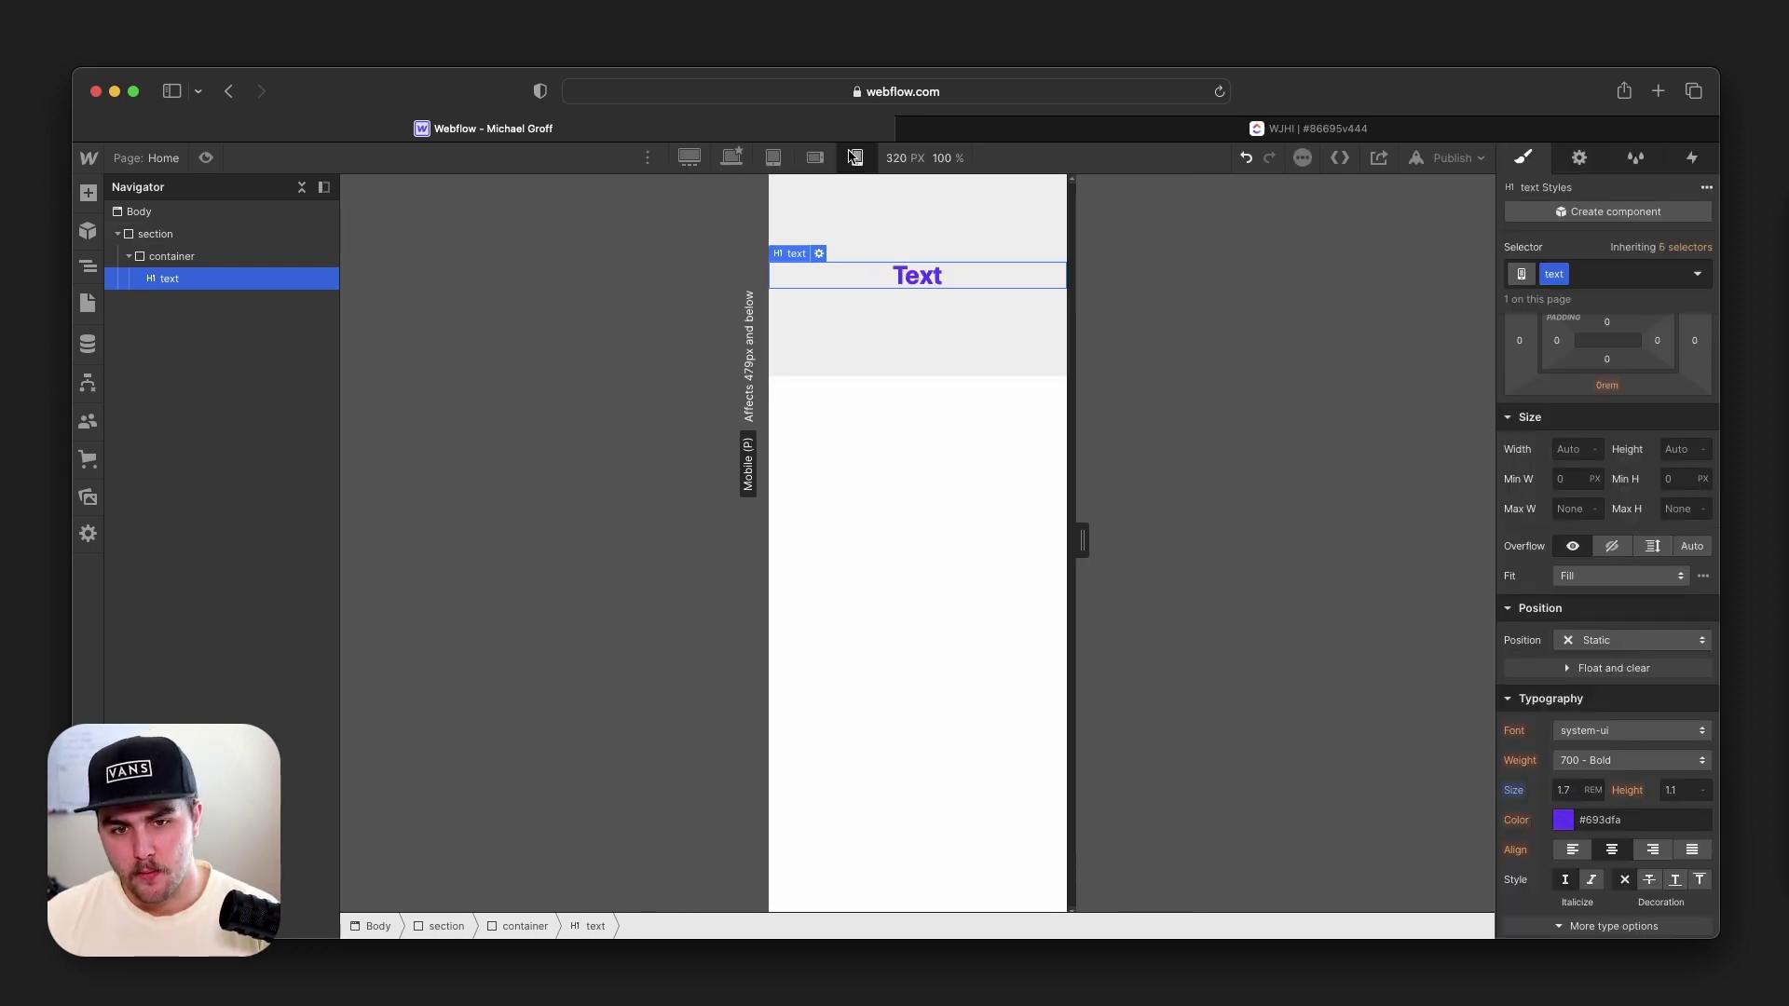
click(789, 160)
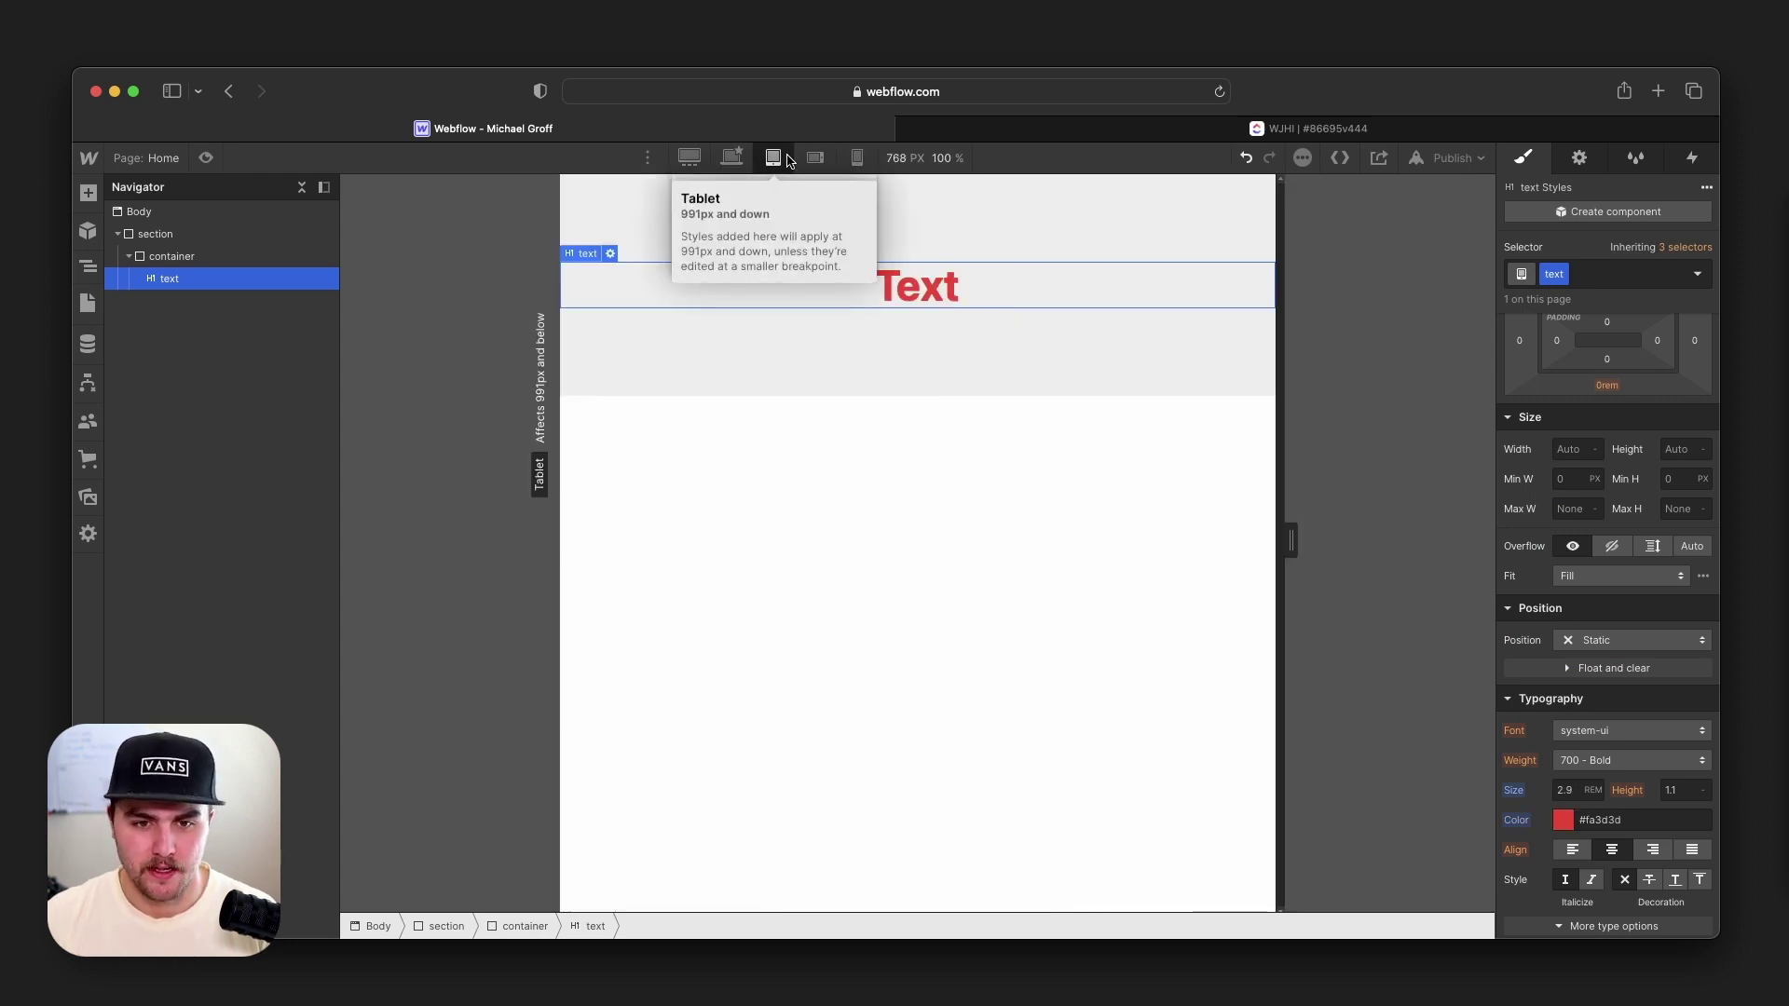
Make the heading green #68c23b at 1920 px, then return to the base breakpoint.
click(688, 158)
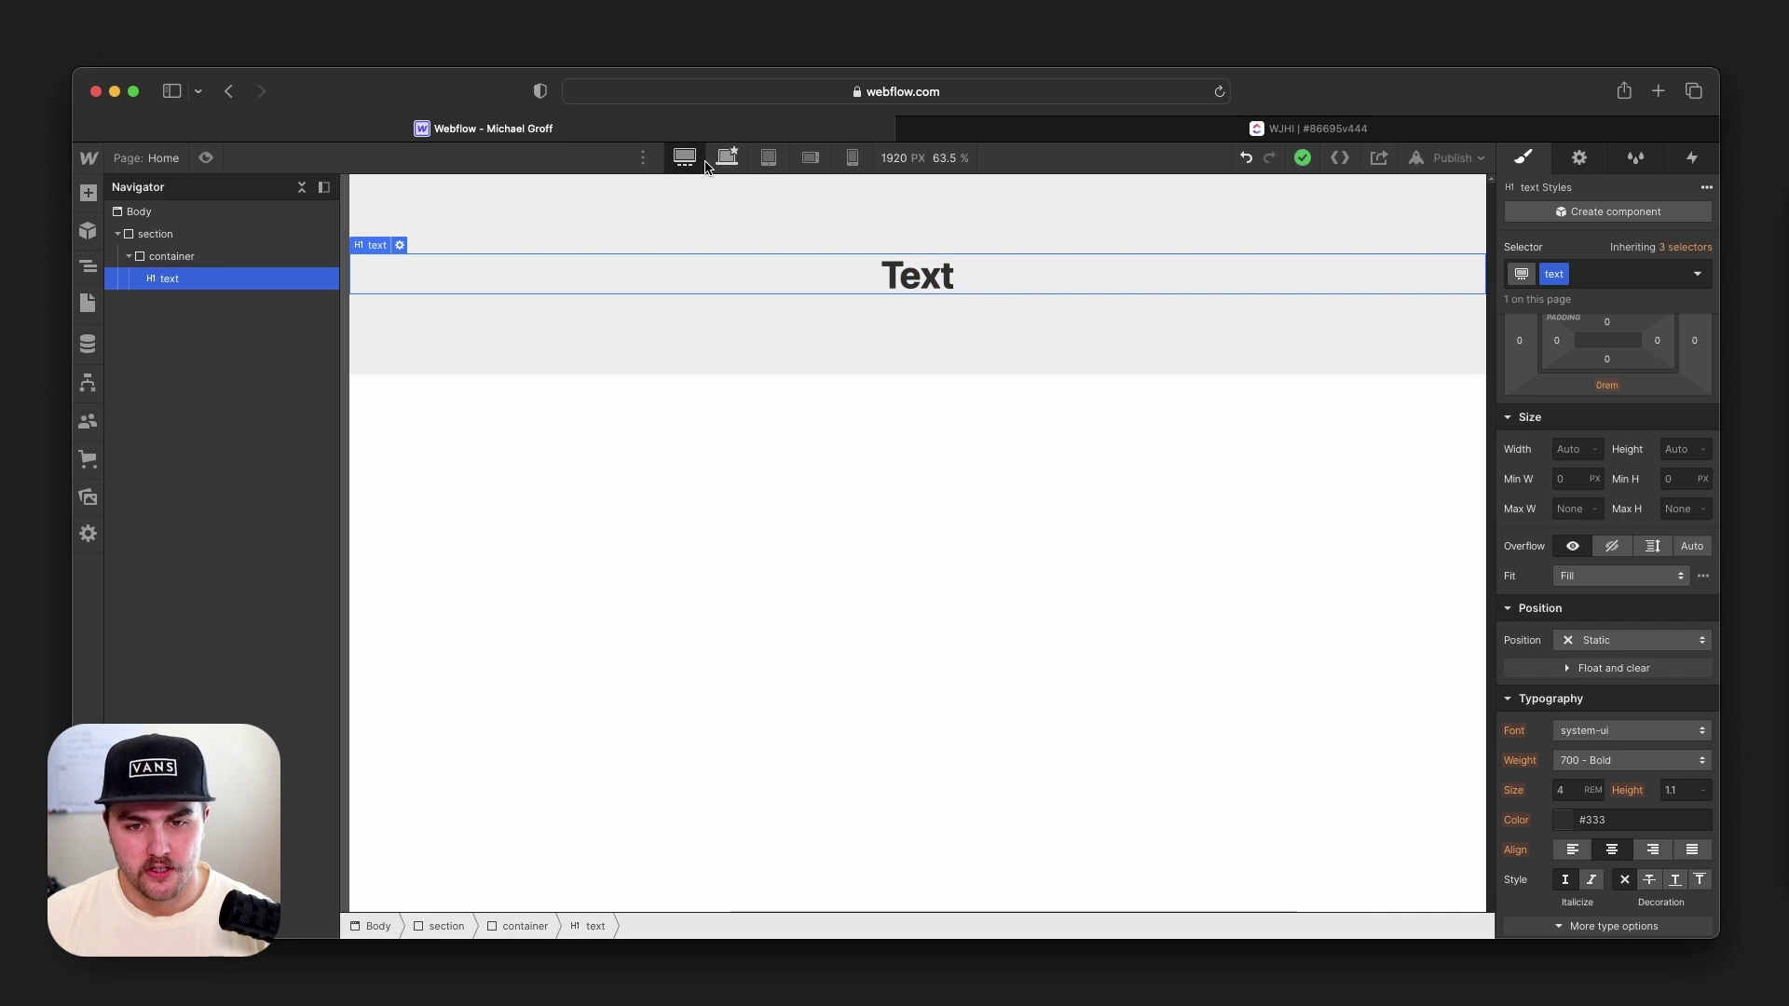
click(1566, 820)
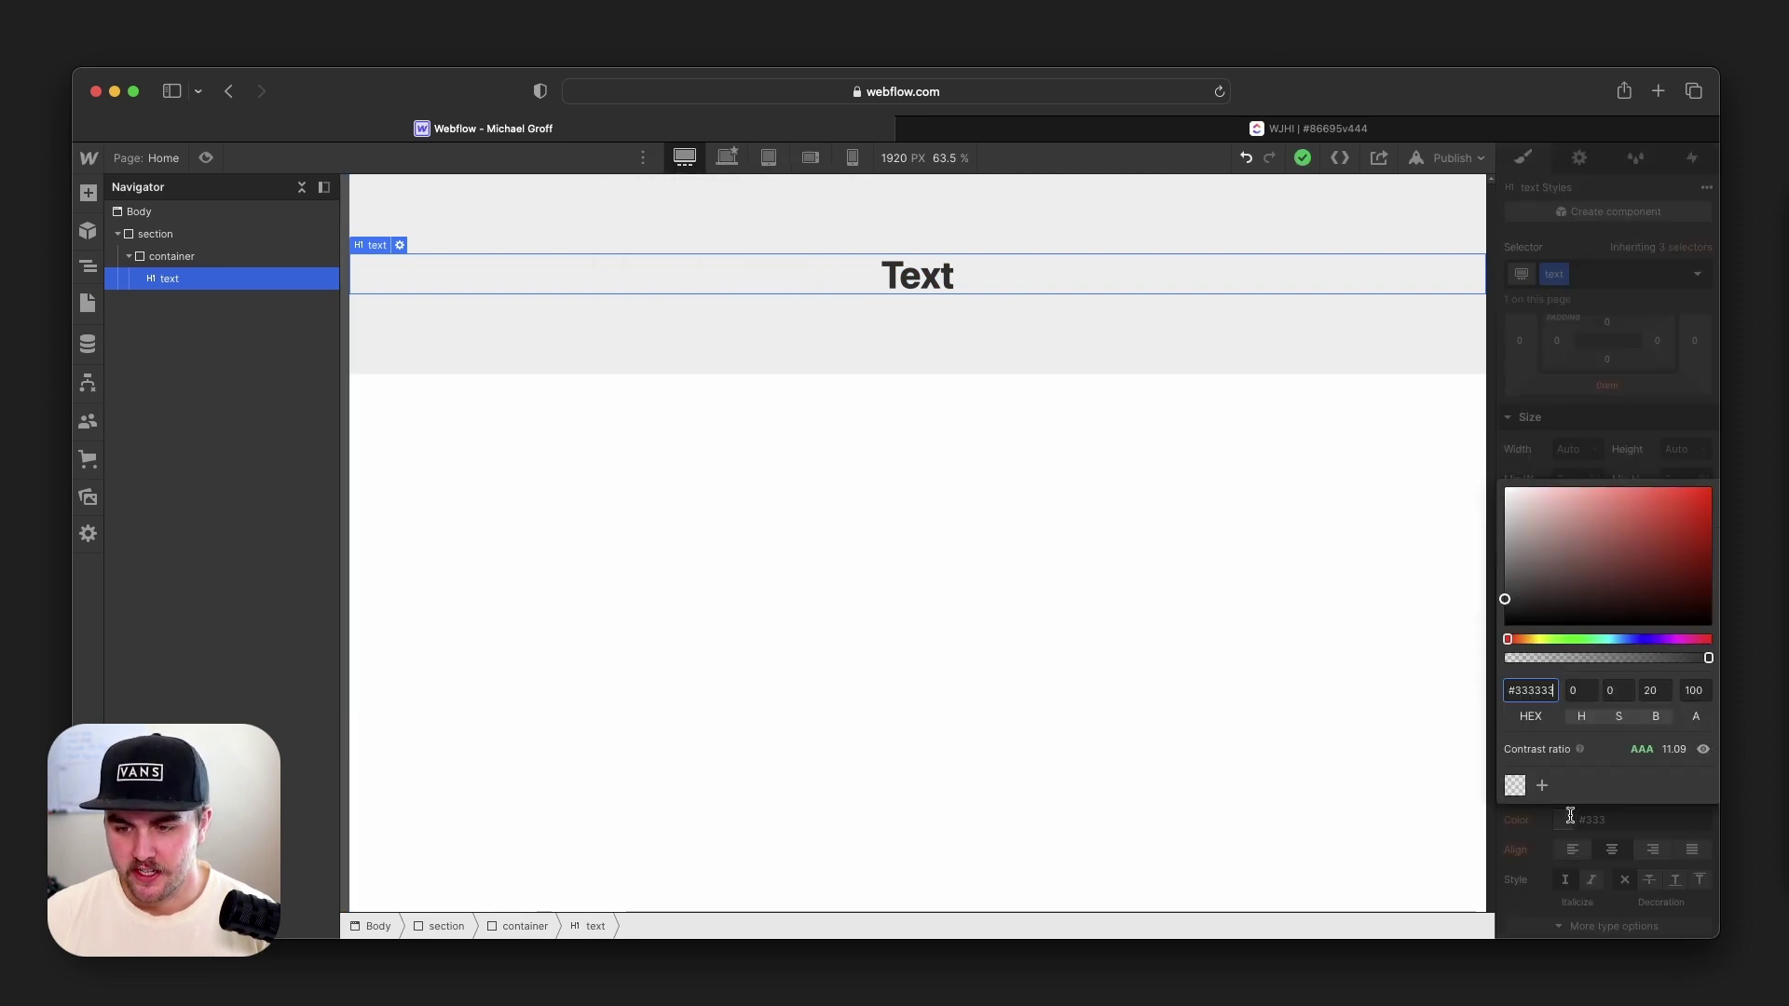
click(1563, 639)
click(1650, 520)
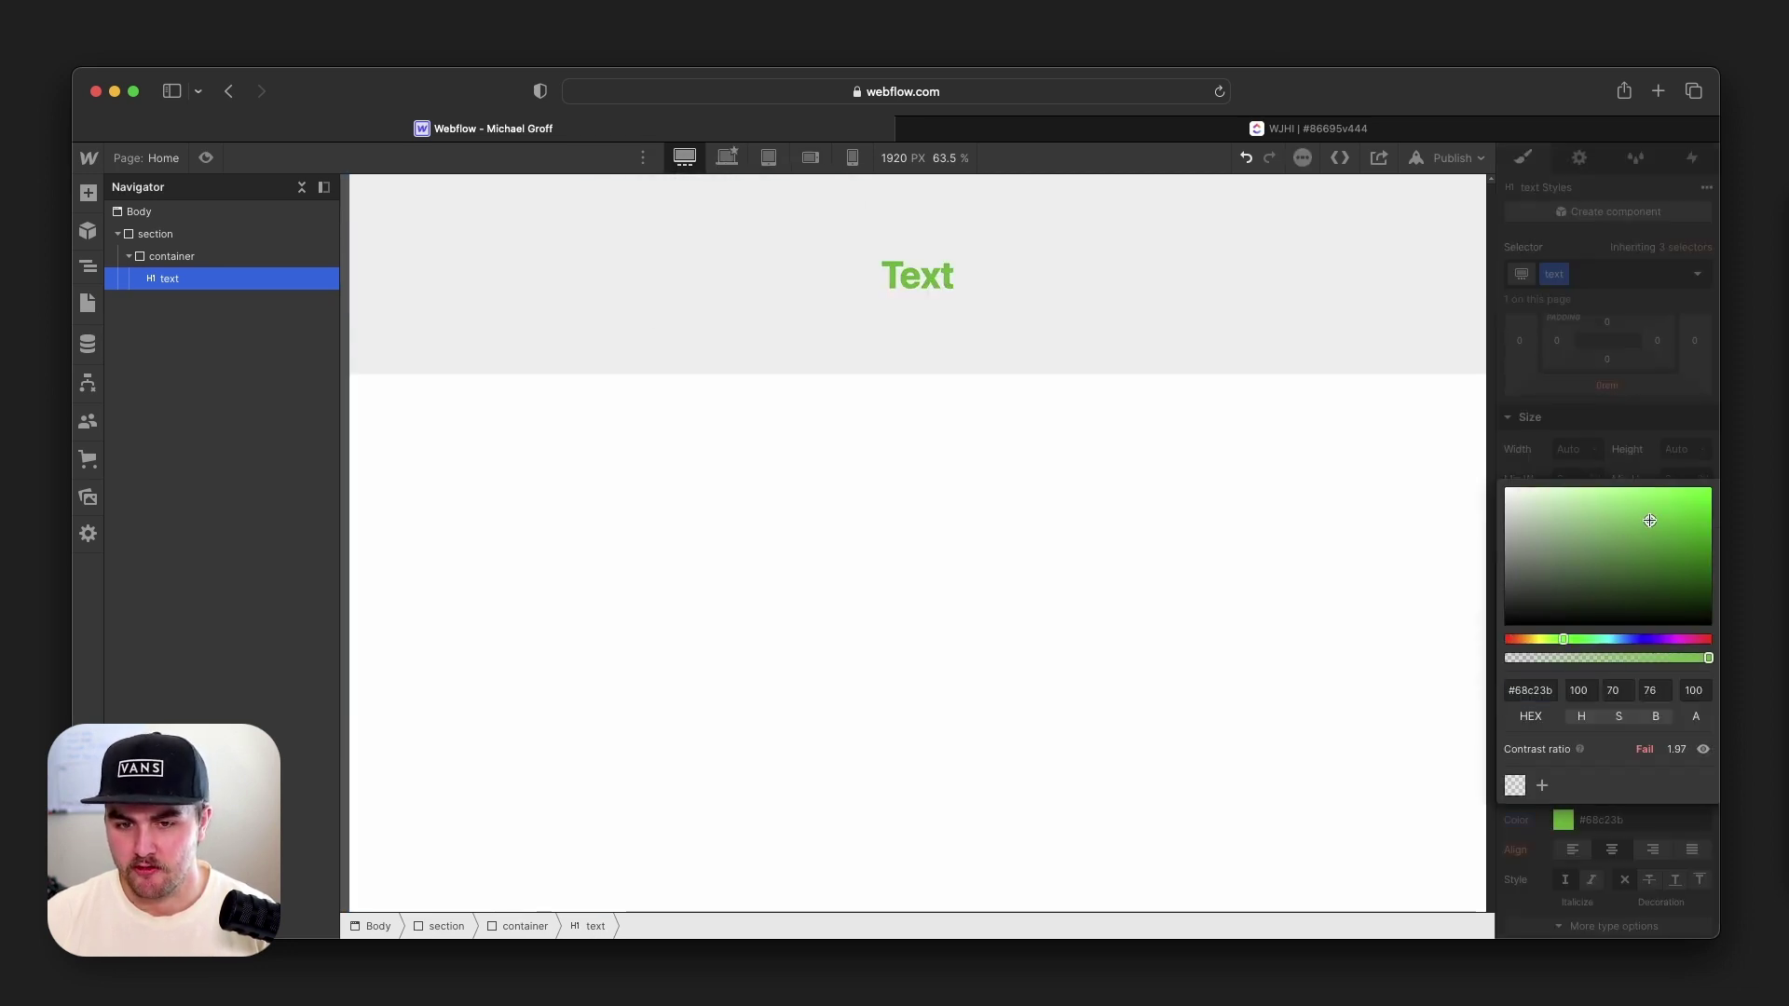
click(1400, 360)
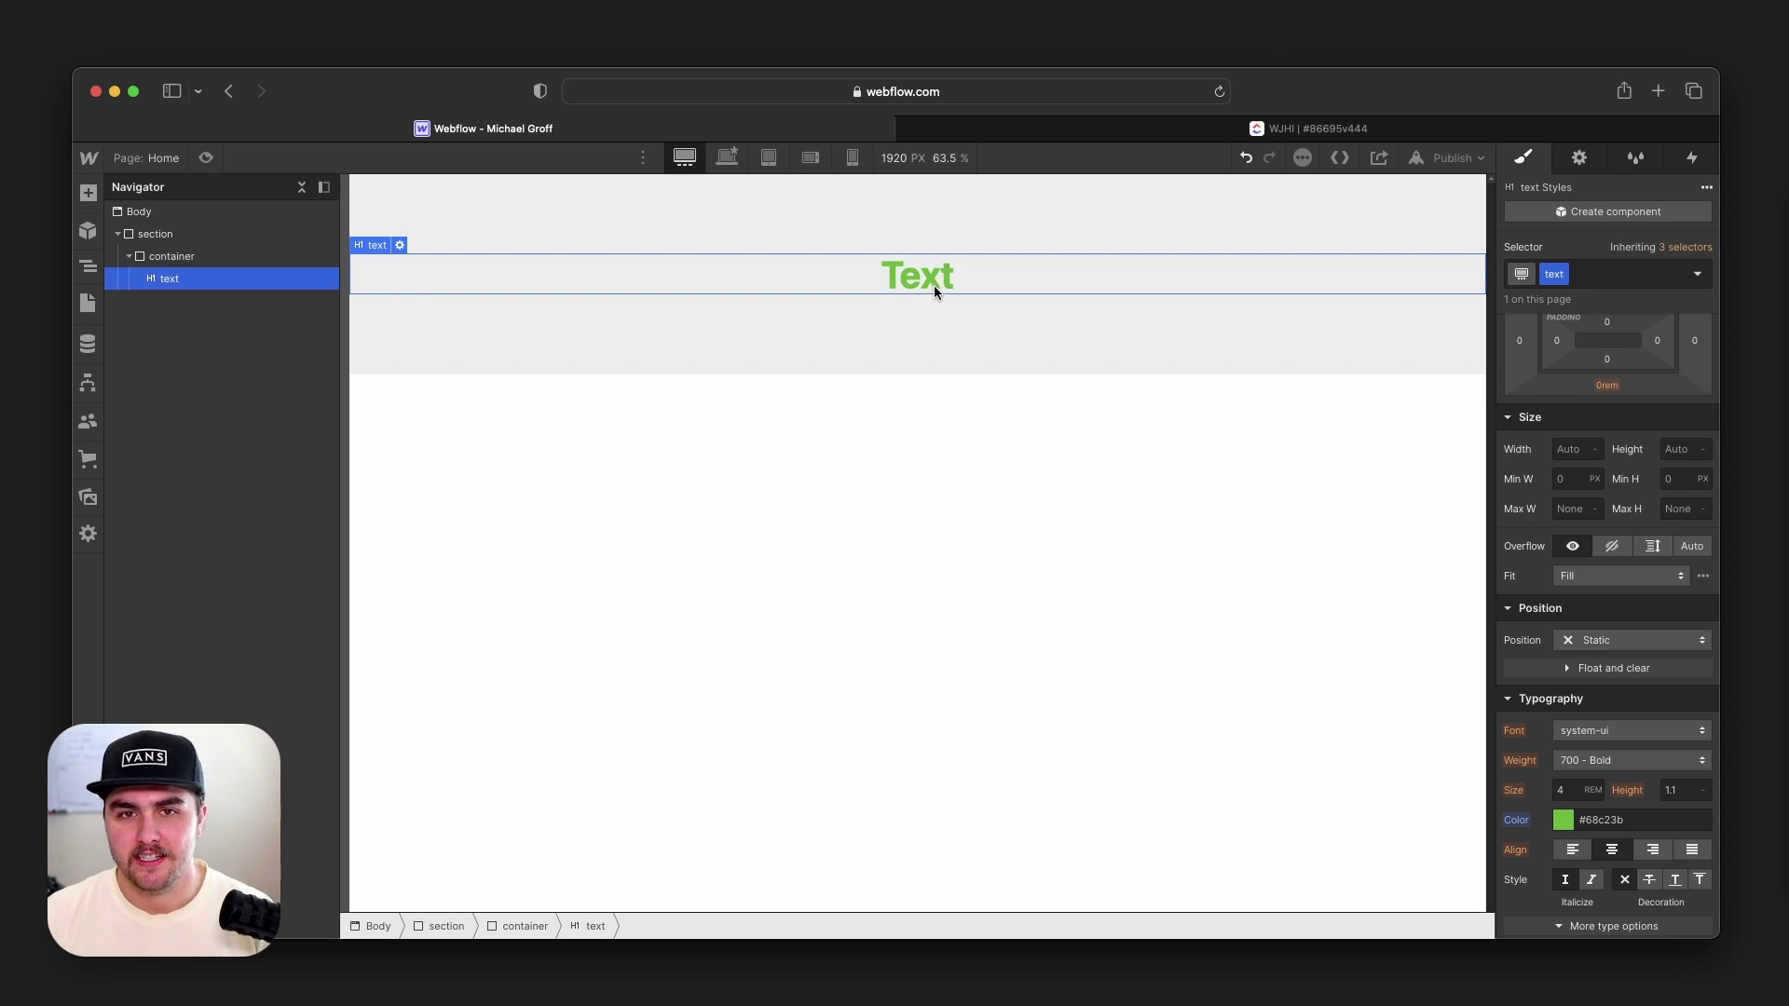
click(730, 157)
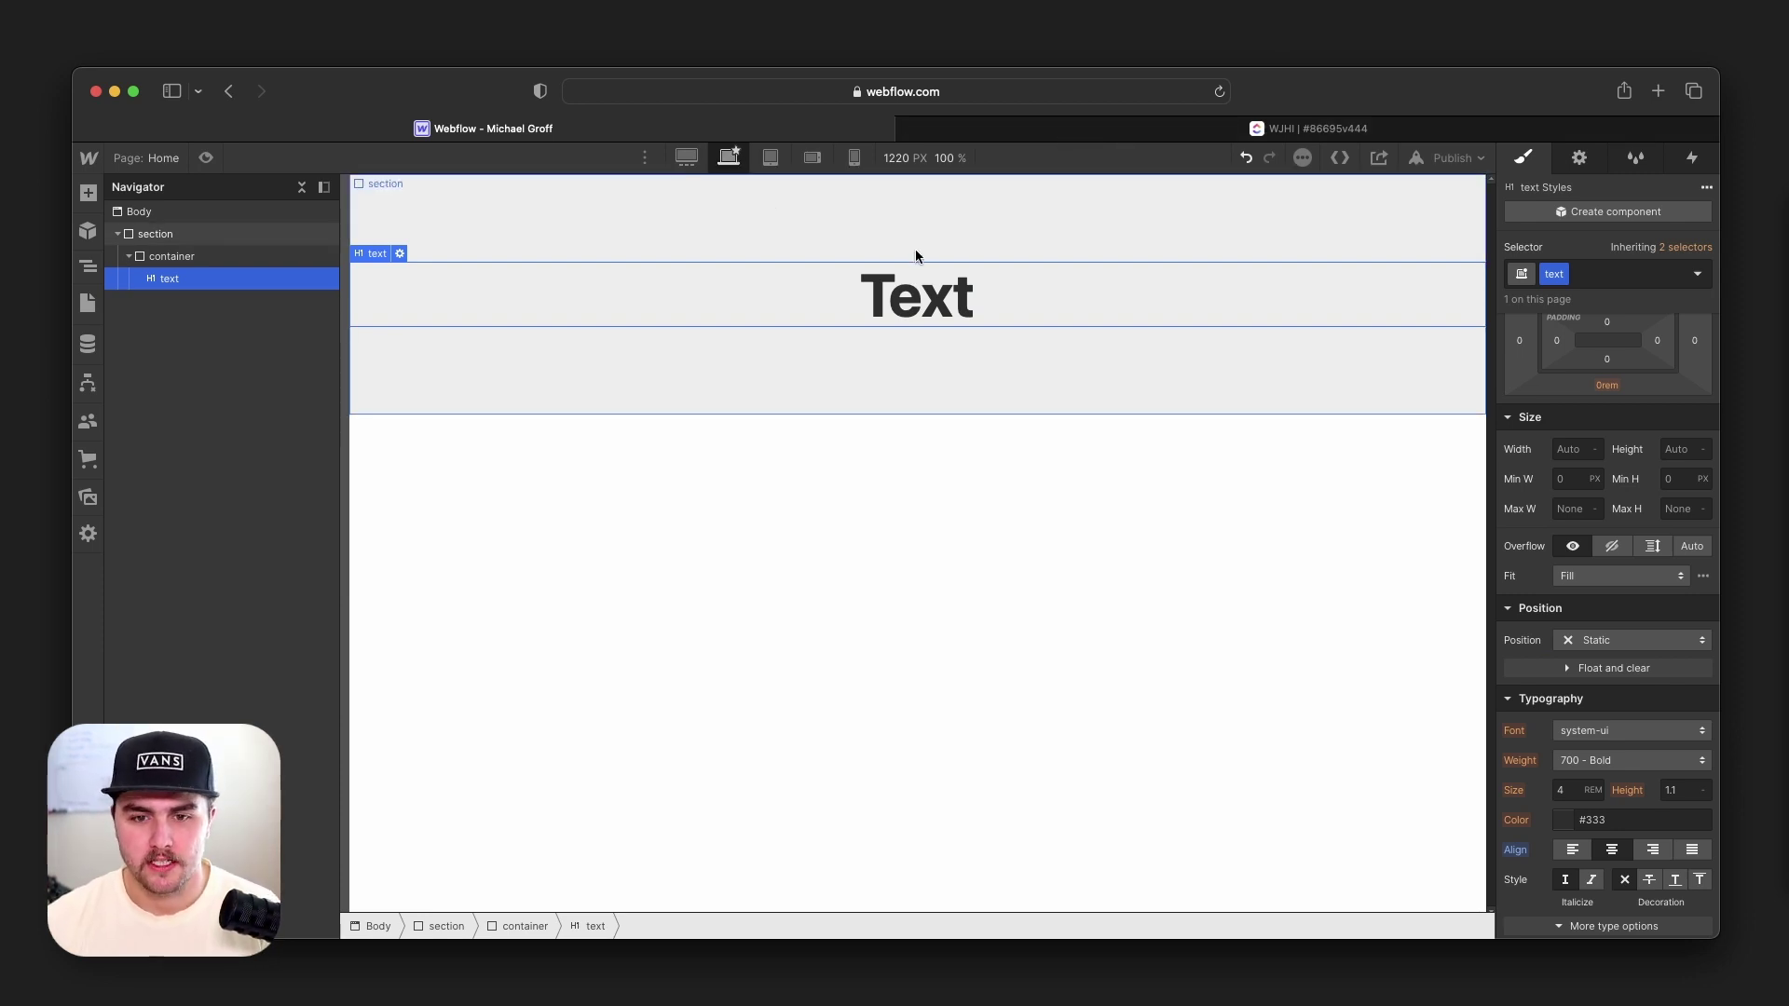
Cycle through the mobile breakpoints, then check the tablet heading's inherited #353434 colour source.
click(771, 158)
click(813, 158)
click(858, 158)
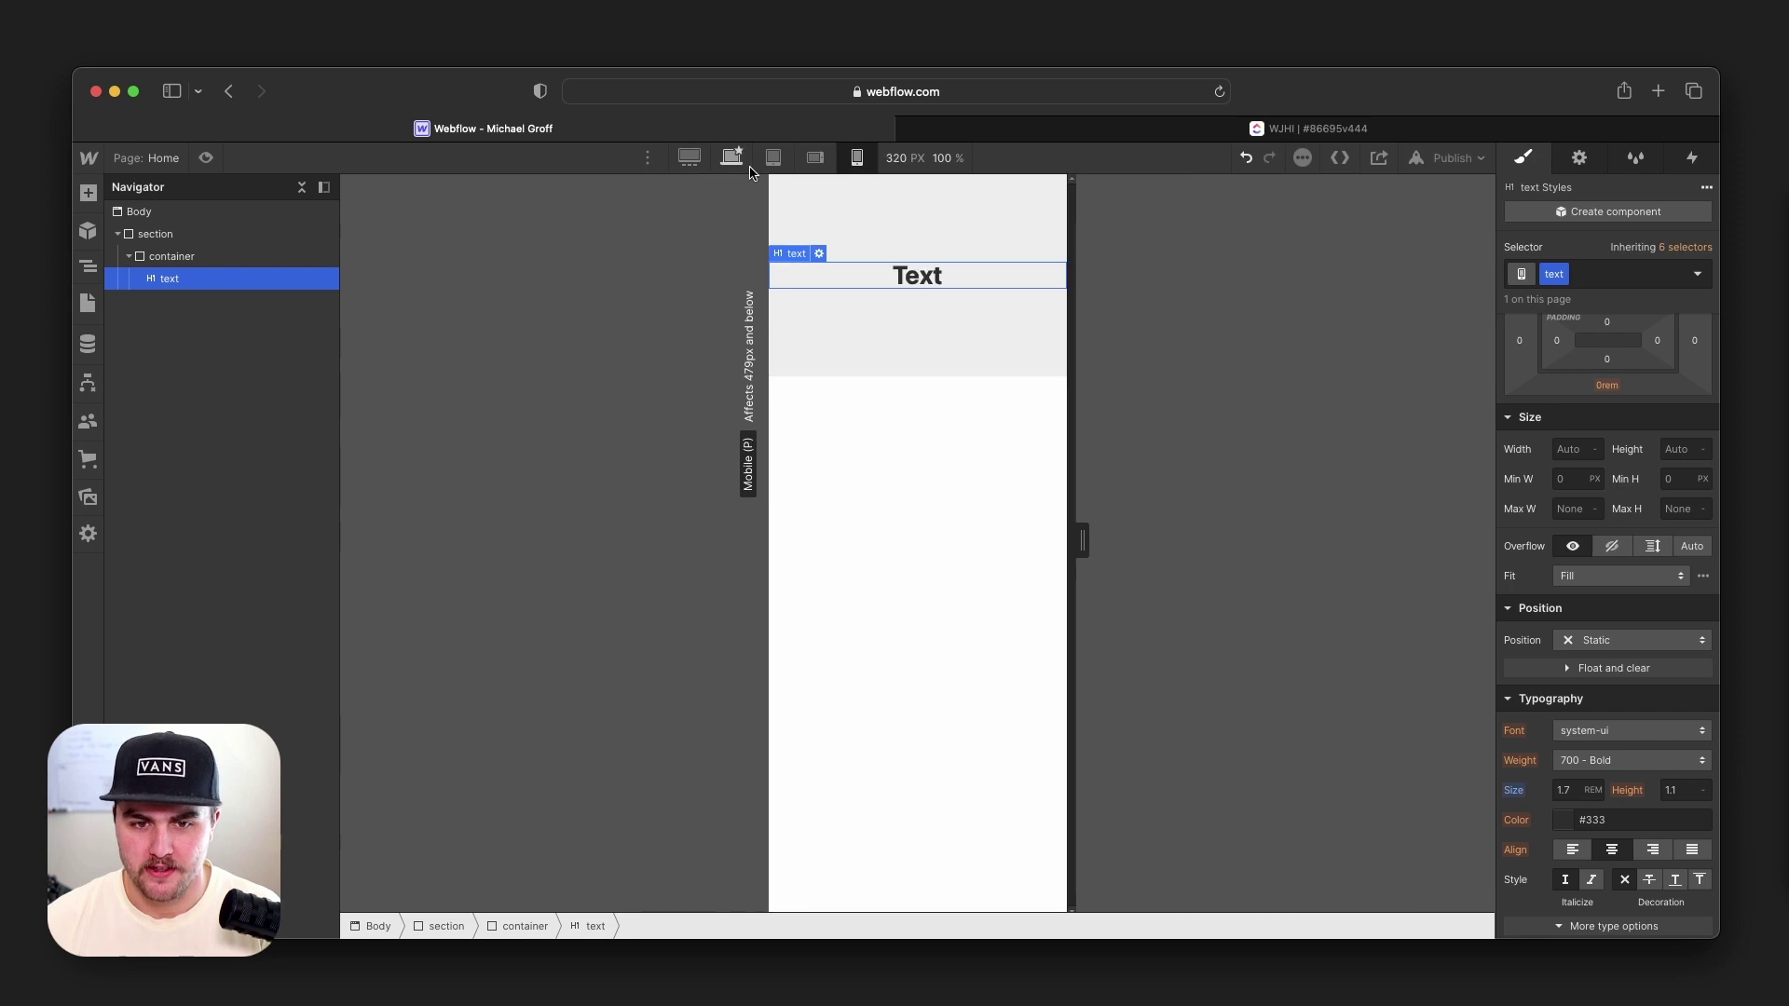
click(732, 157)
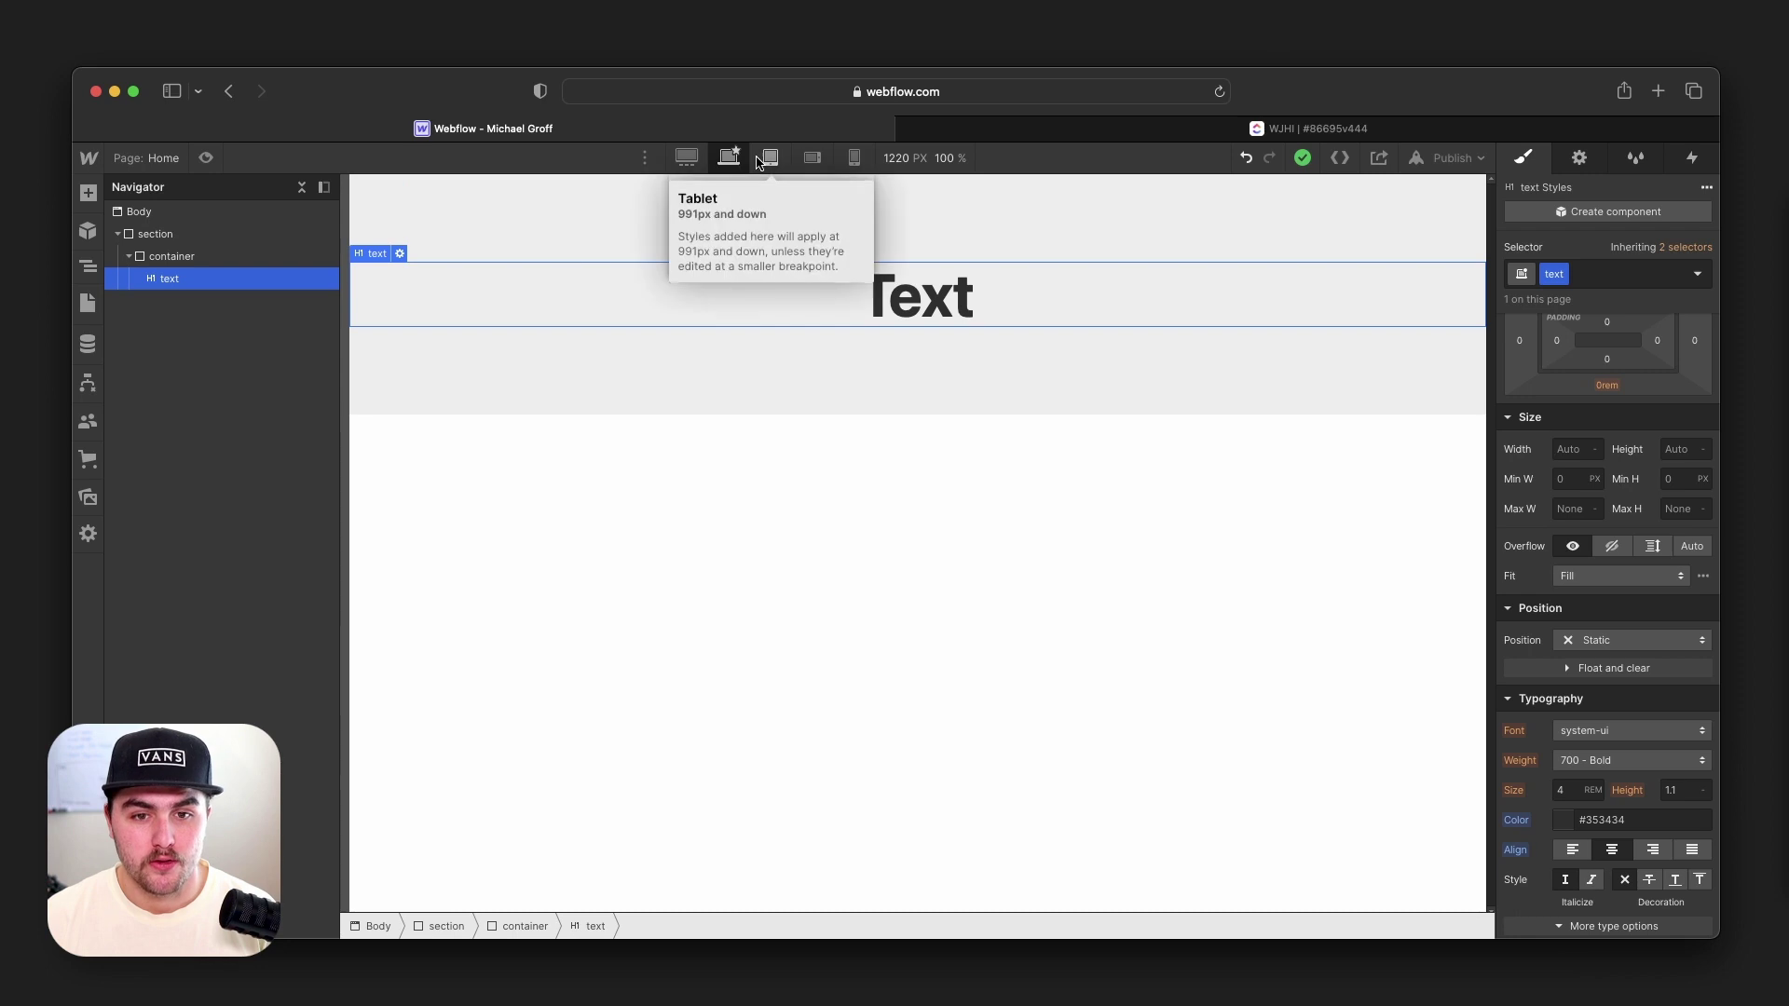
click(770, 157)
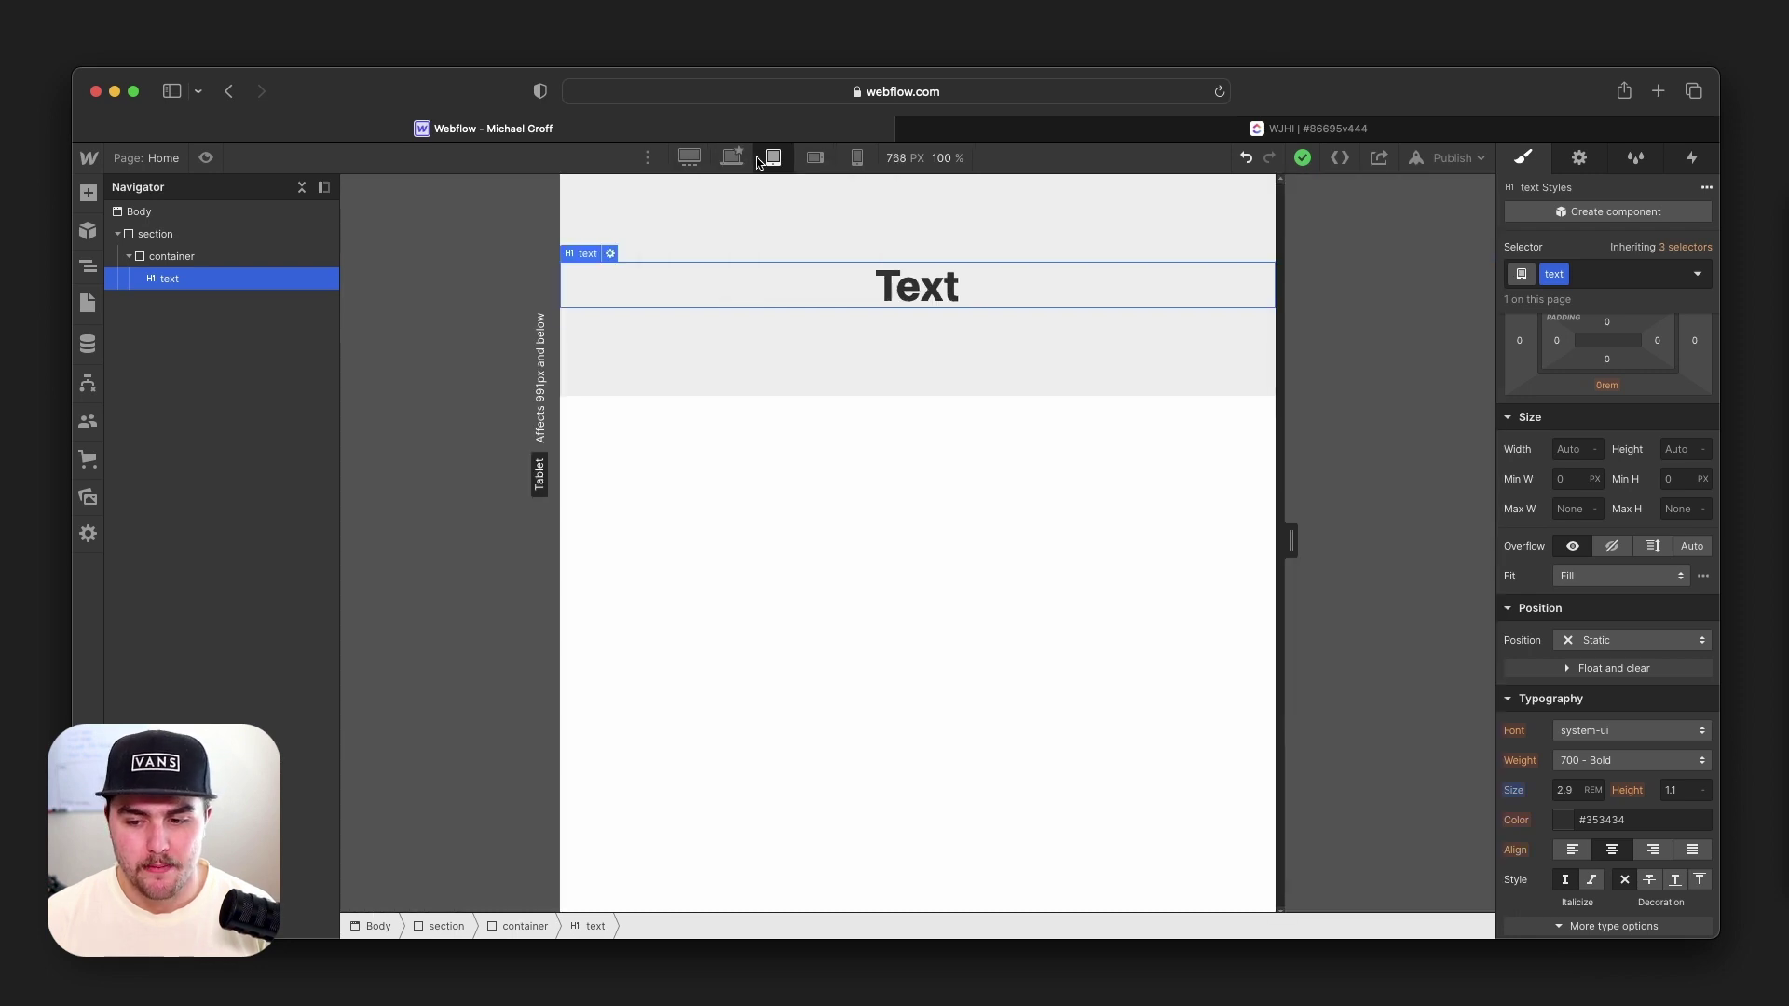
click(1520, 827)
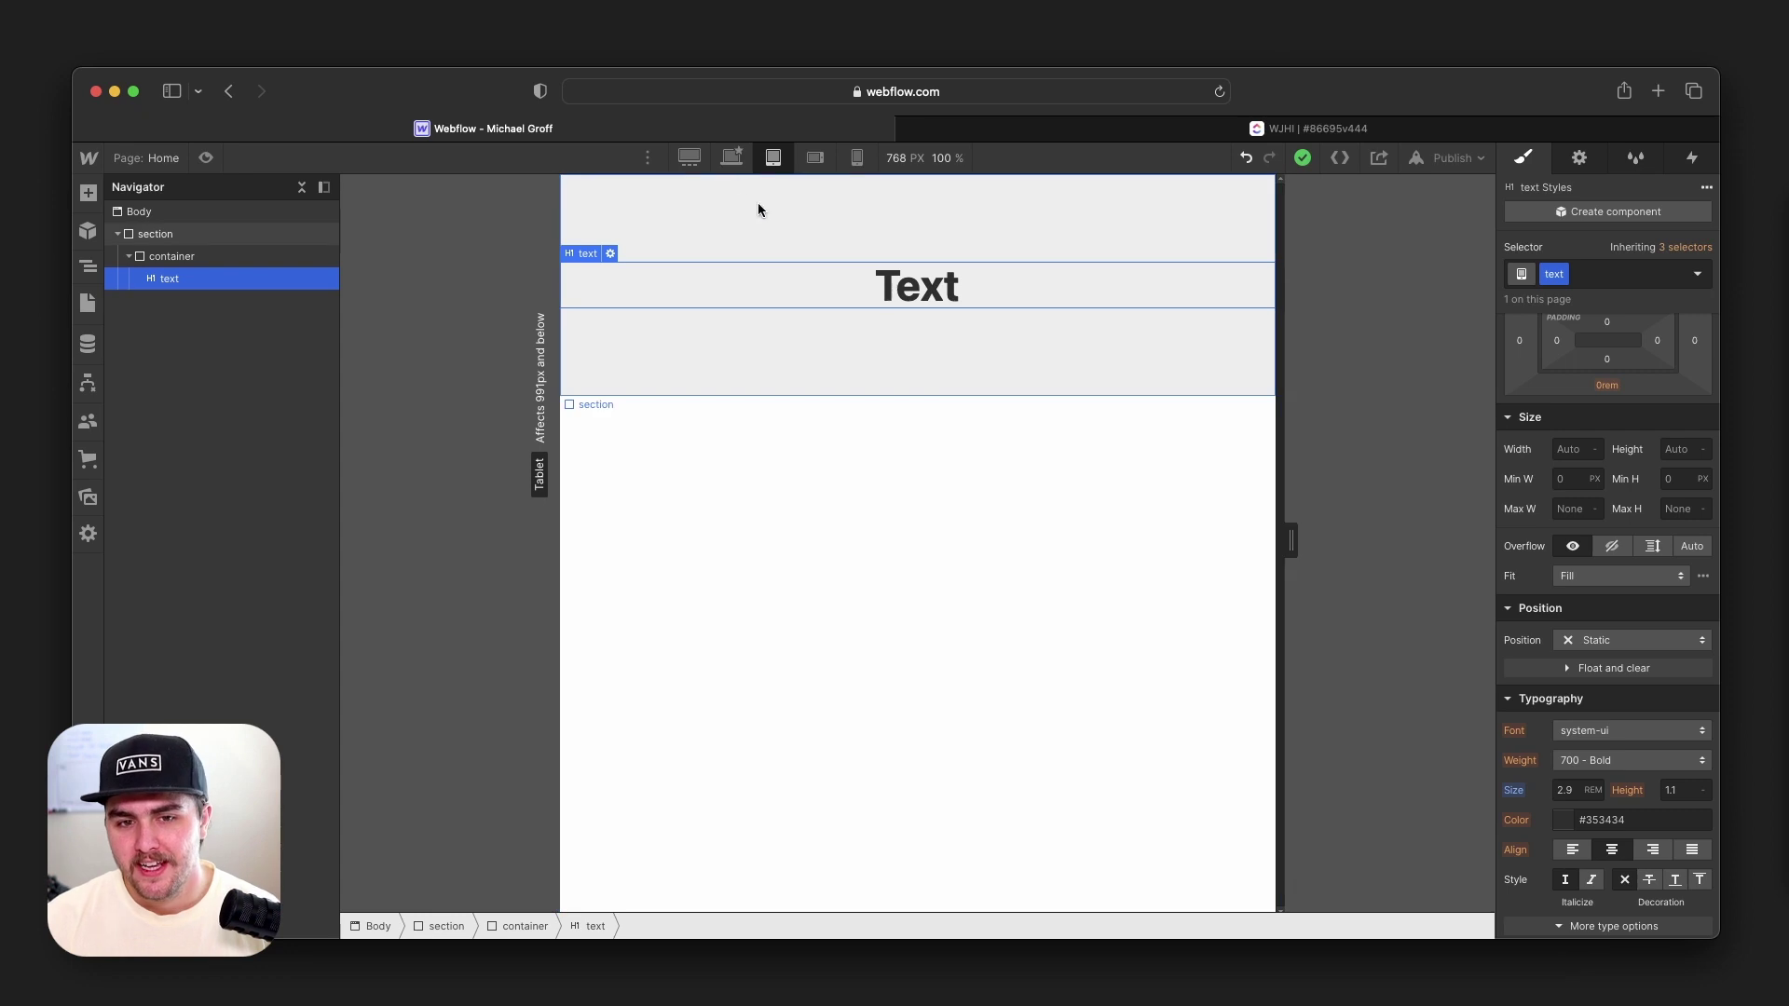
At desktop, add an 'italic' combo class that italicizes the heading, then check its colour source.
click(731, 158)
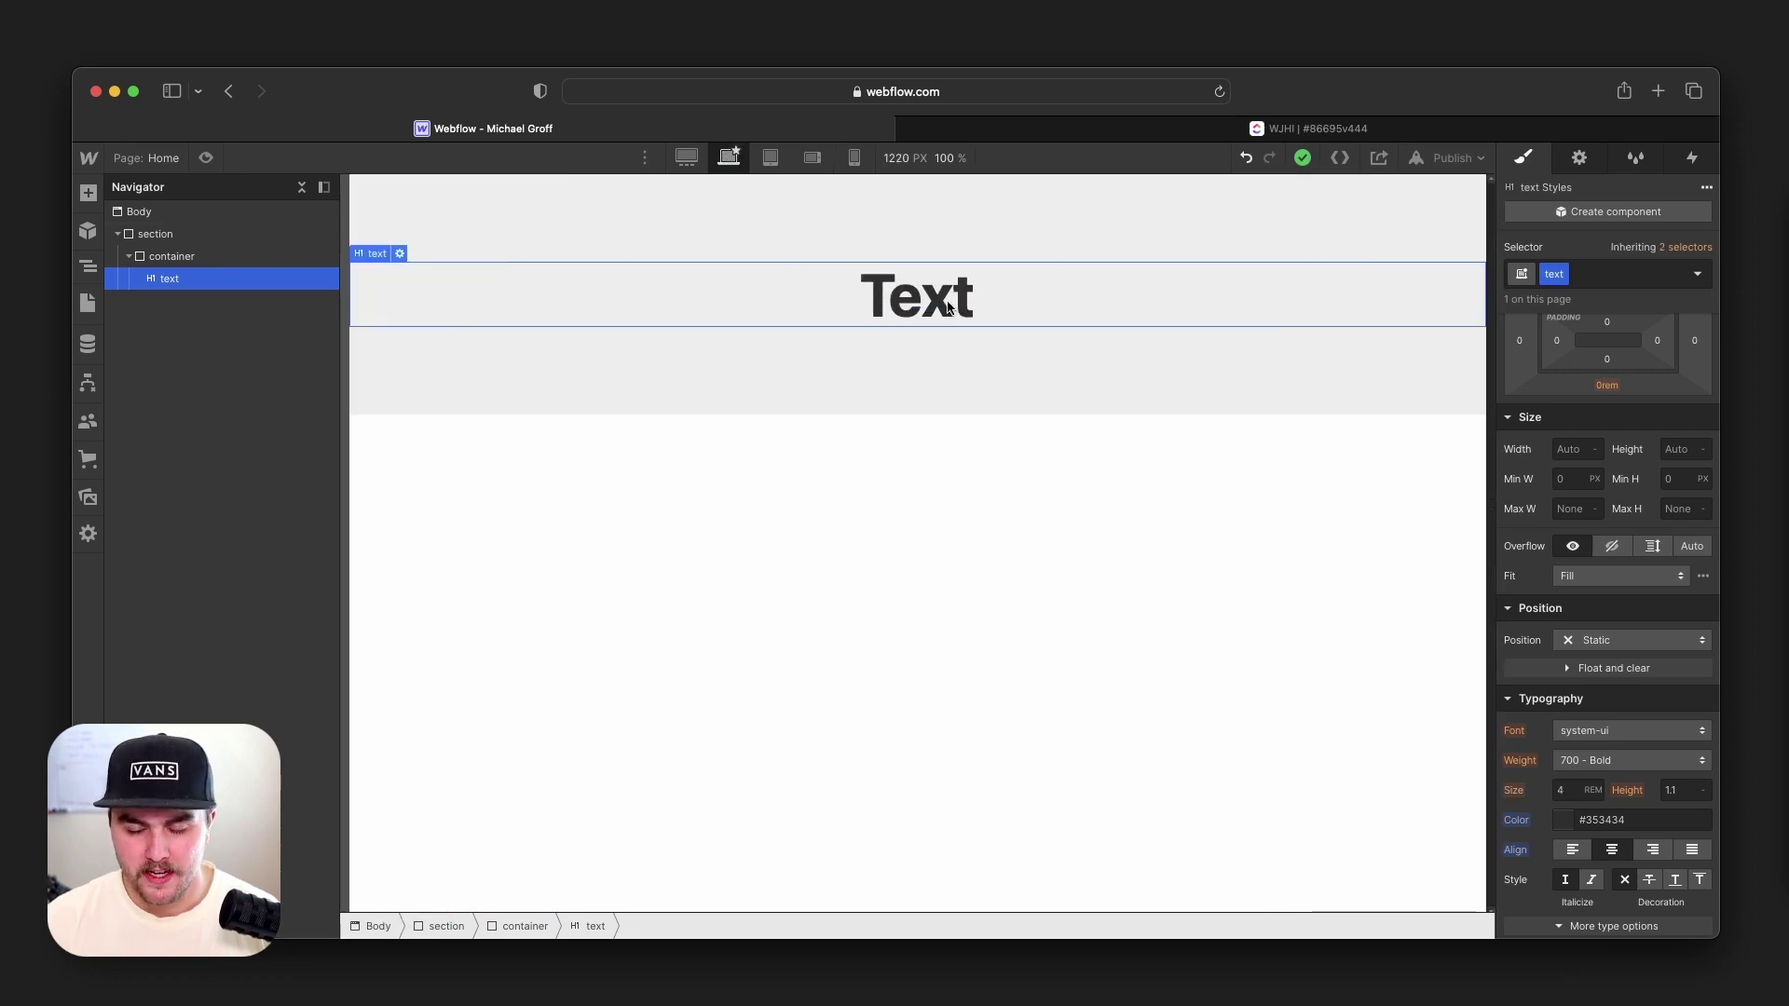
click(1581, 278)
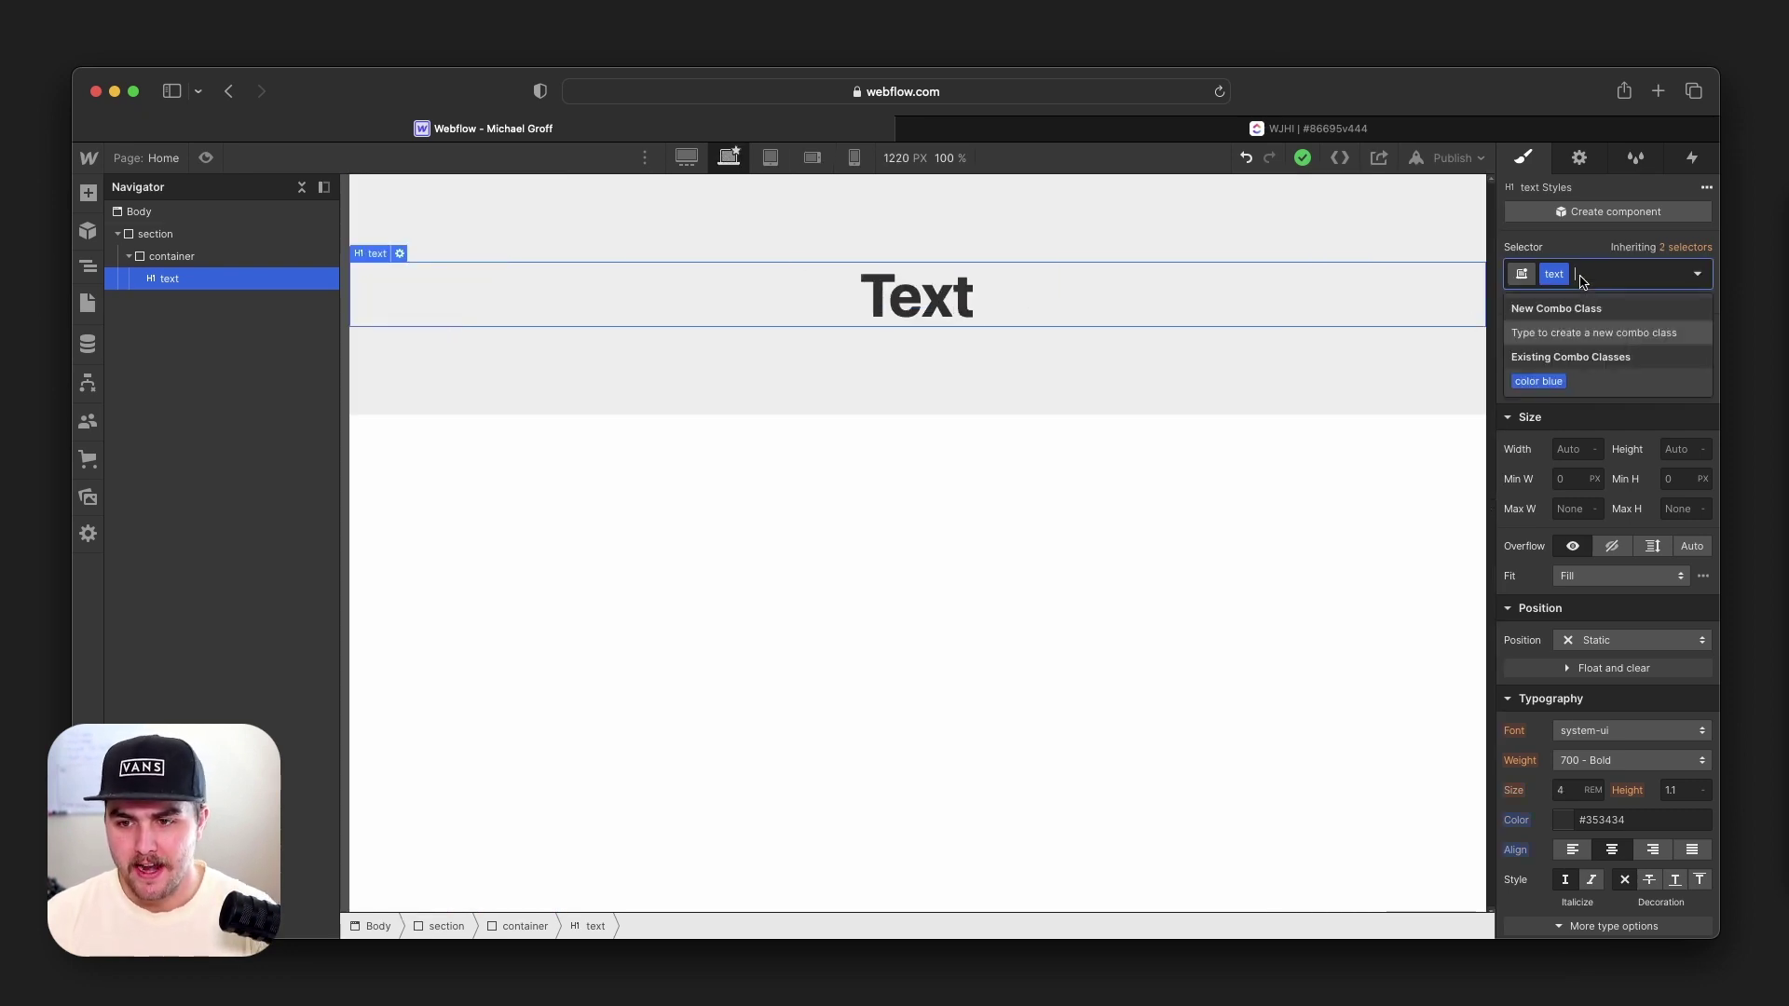
text(italic)
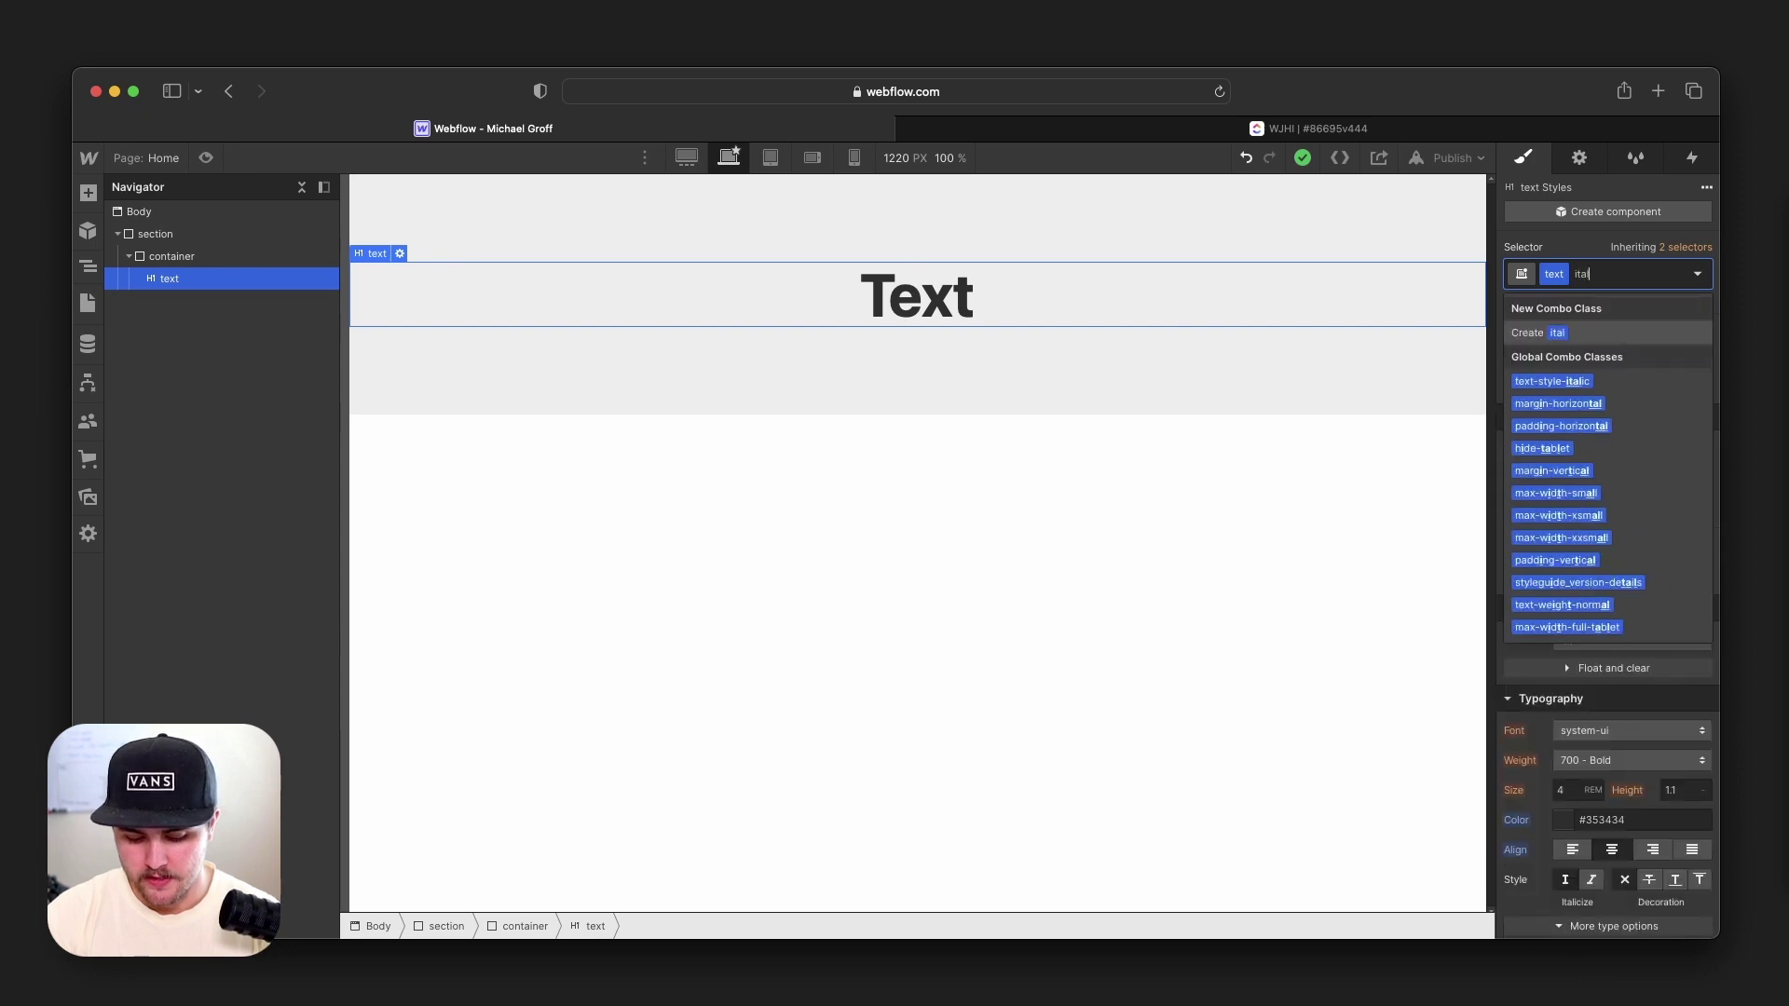
key(Return)
click(1592, 879)
scroll(1599, 869, down, 2)
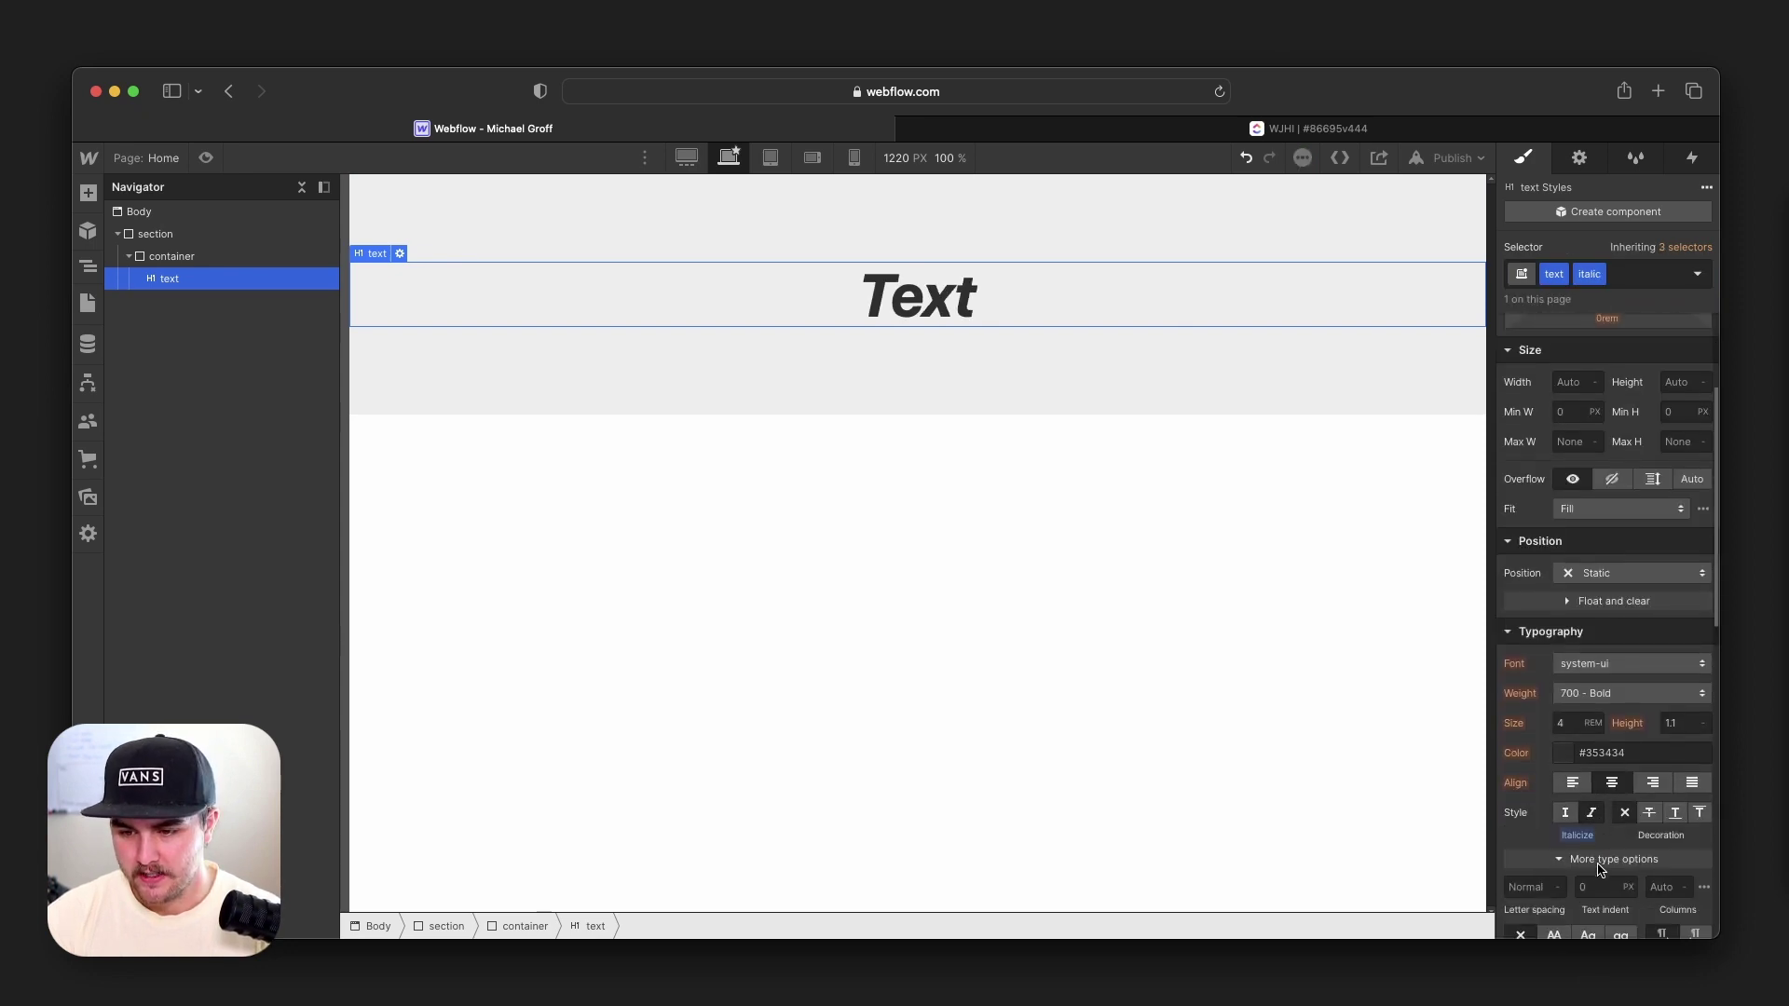
click(1523, 760)
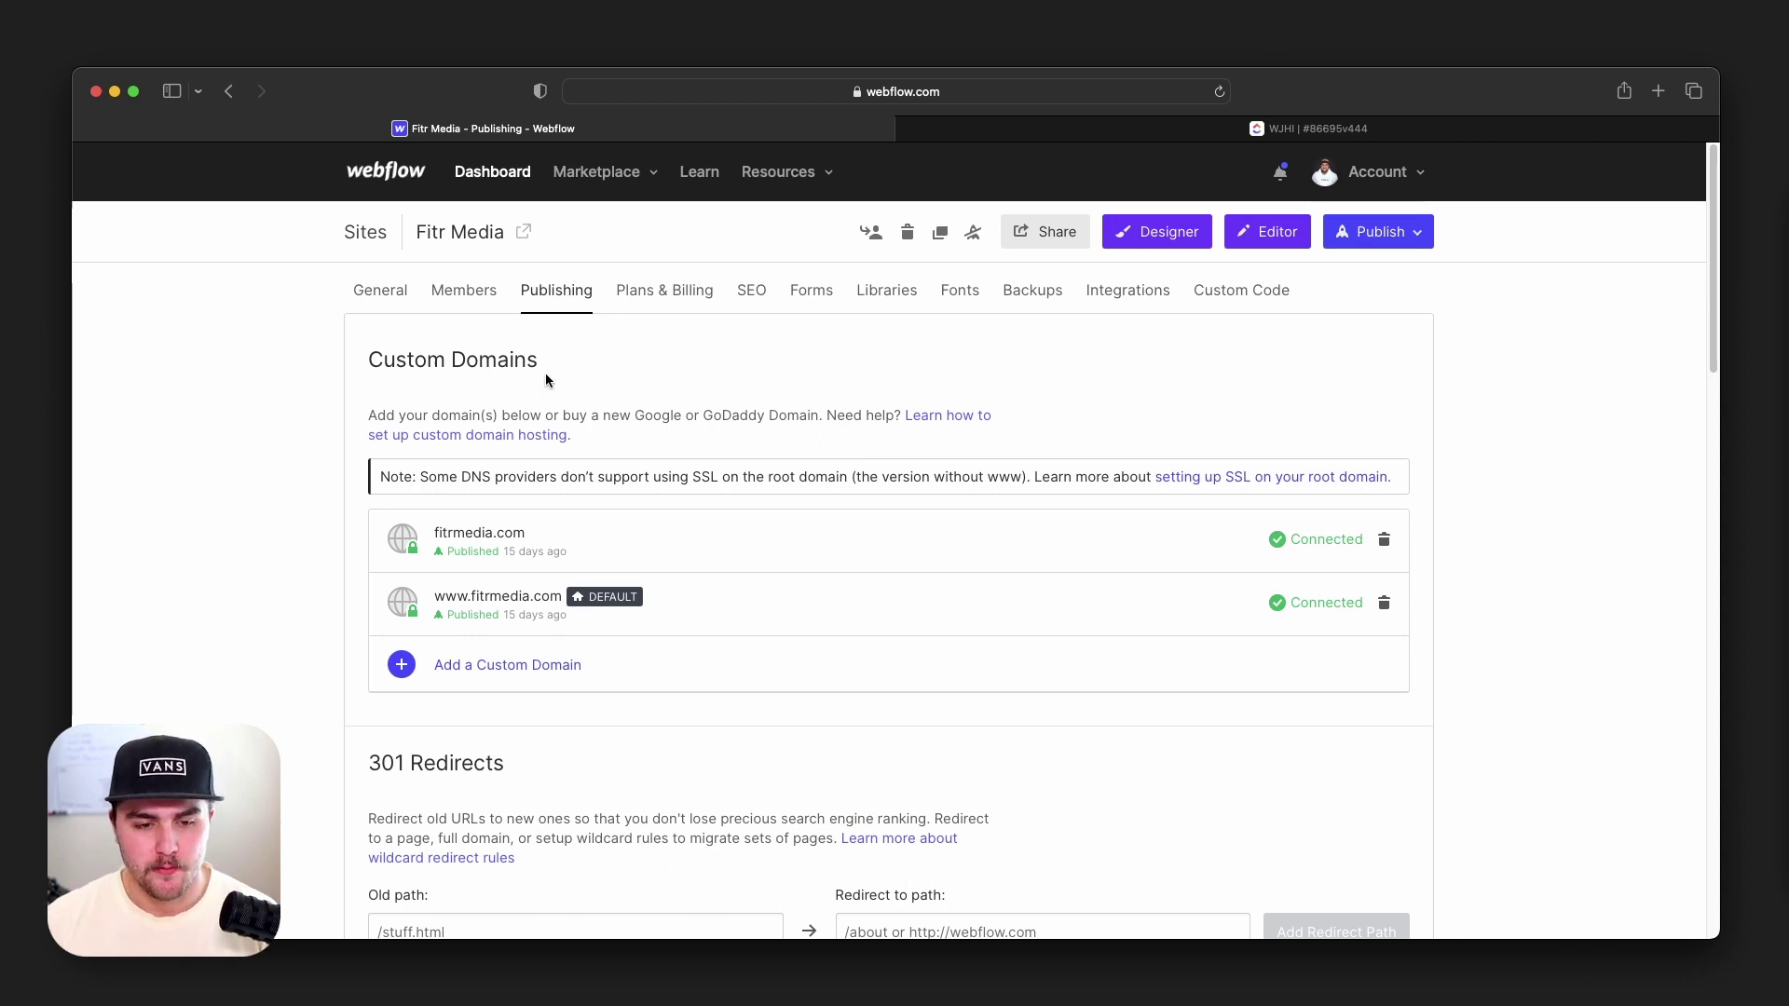
Reveal the Make Default option on the fitrmedia.com domain row.
mouse_move(555, 542)
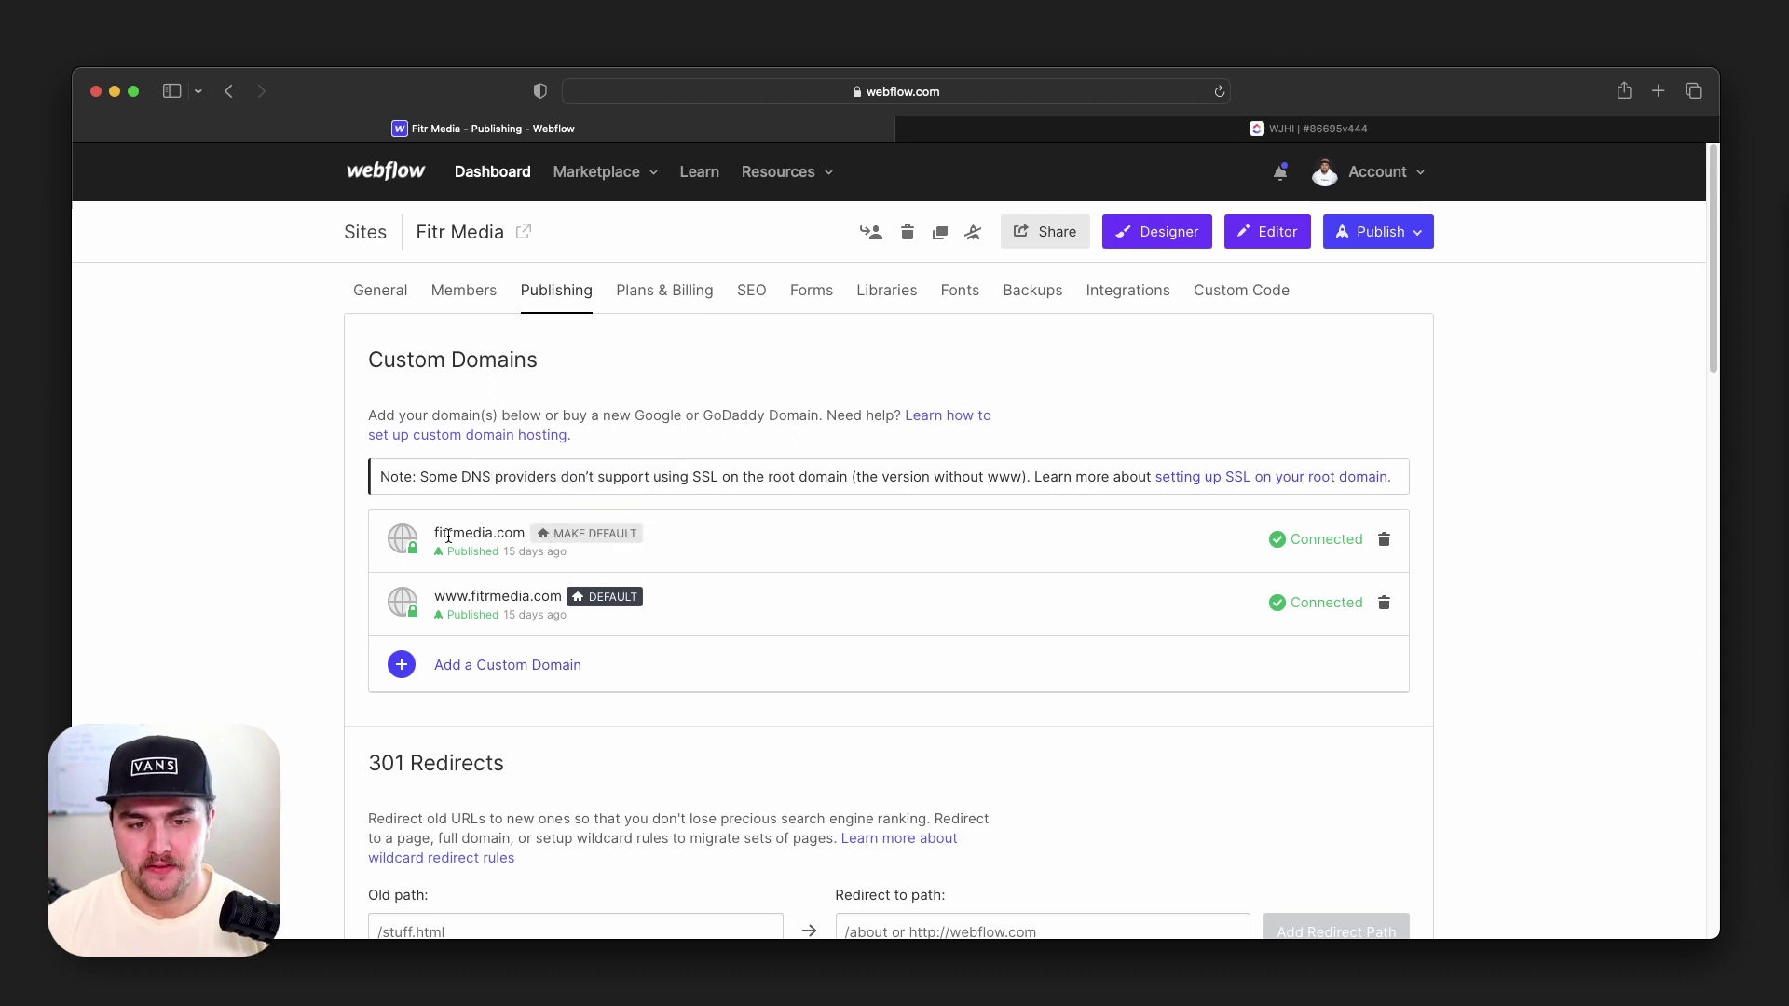